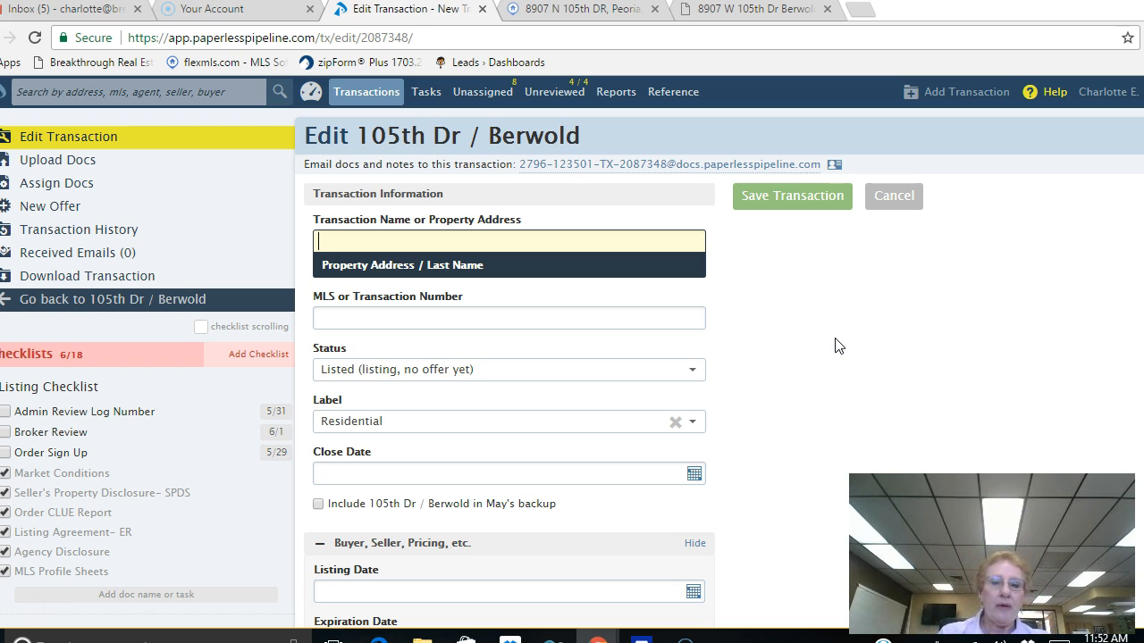
left_click(957, 403)
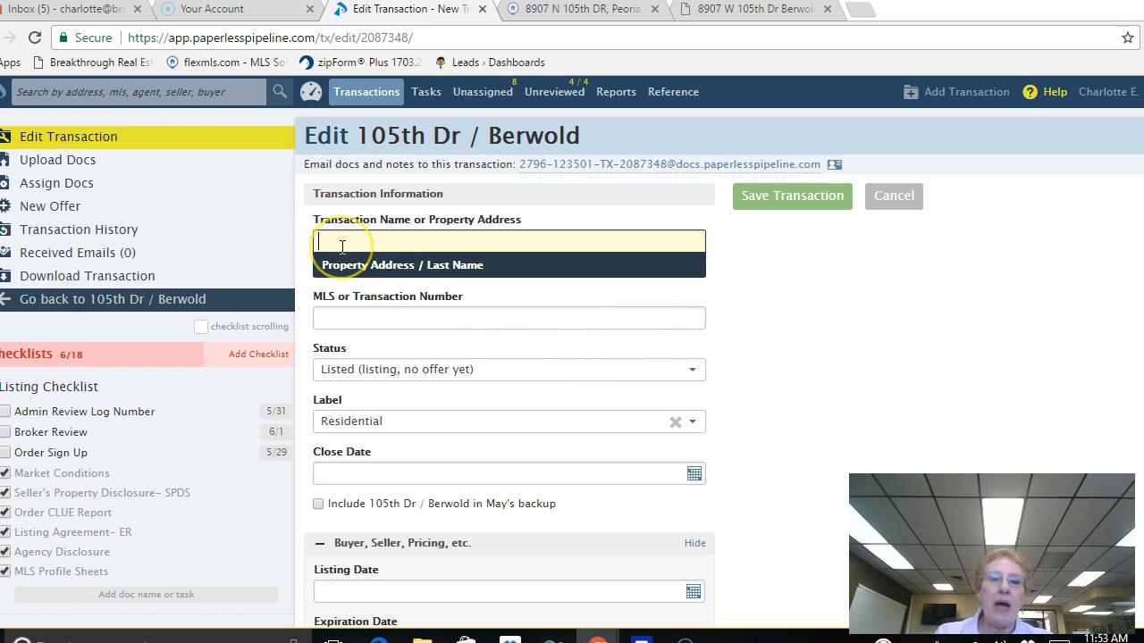
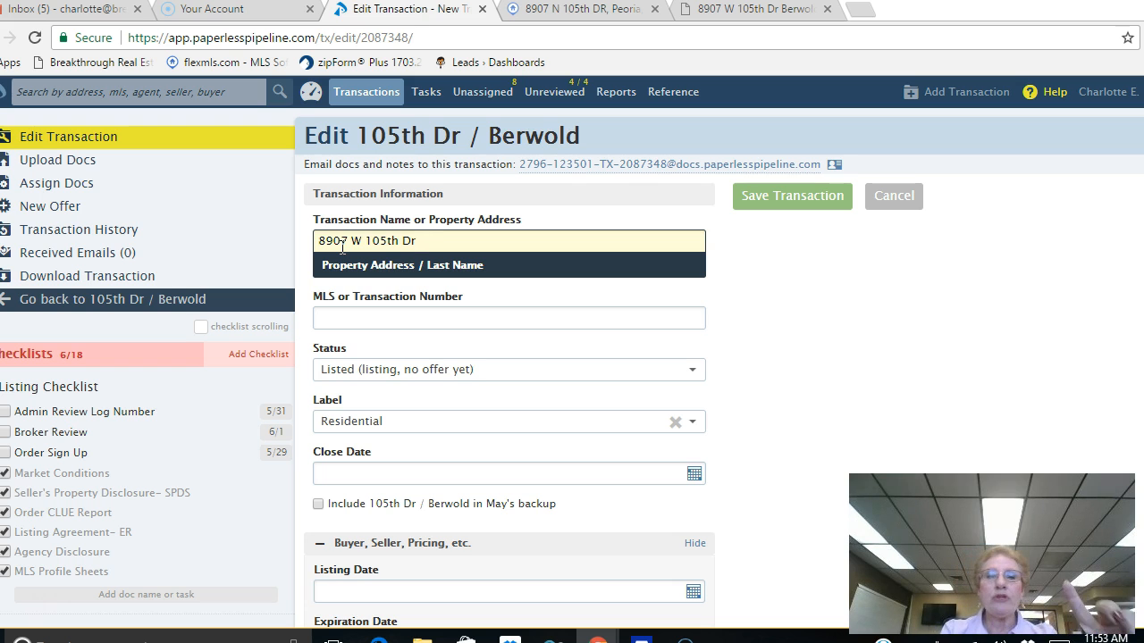
type("/")
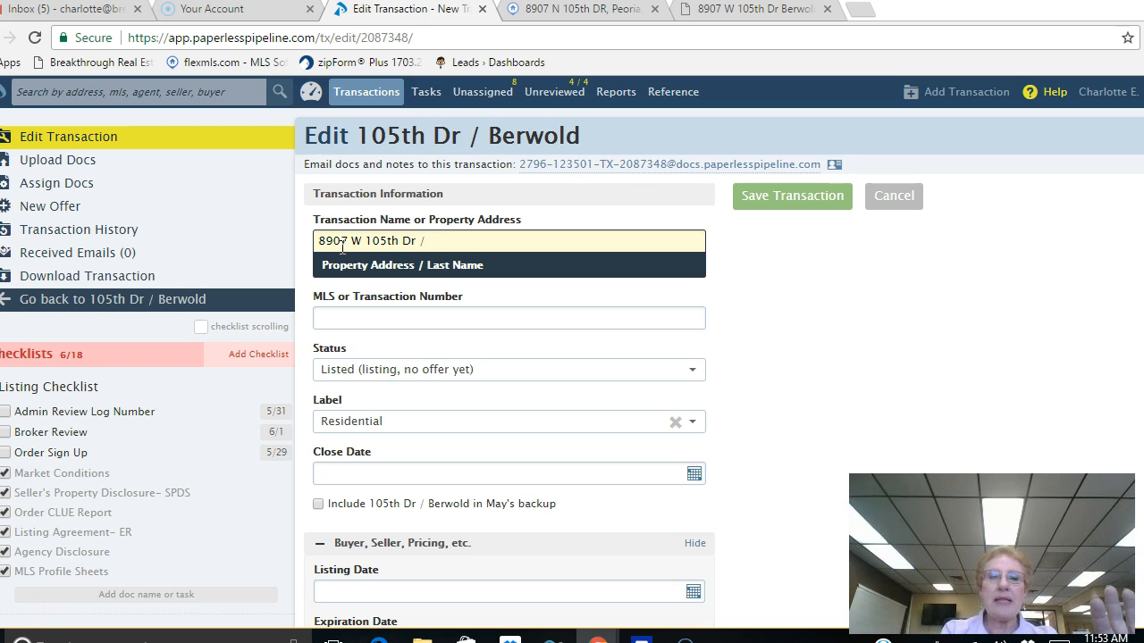
type(" Ber")
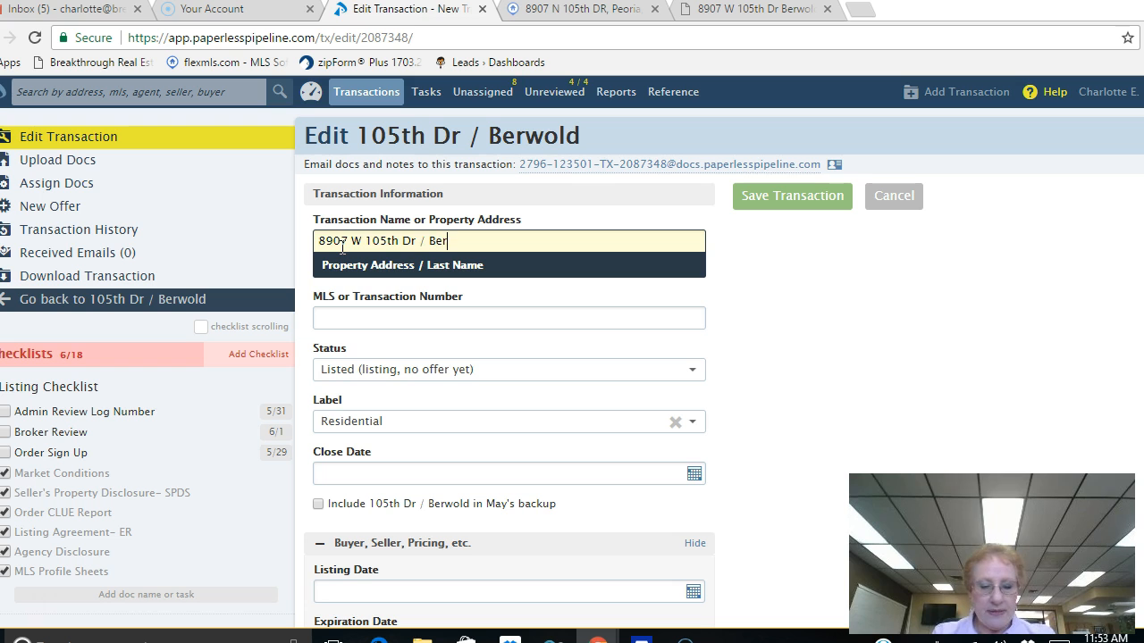
type("wold")
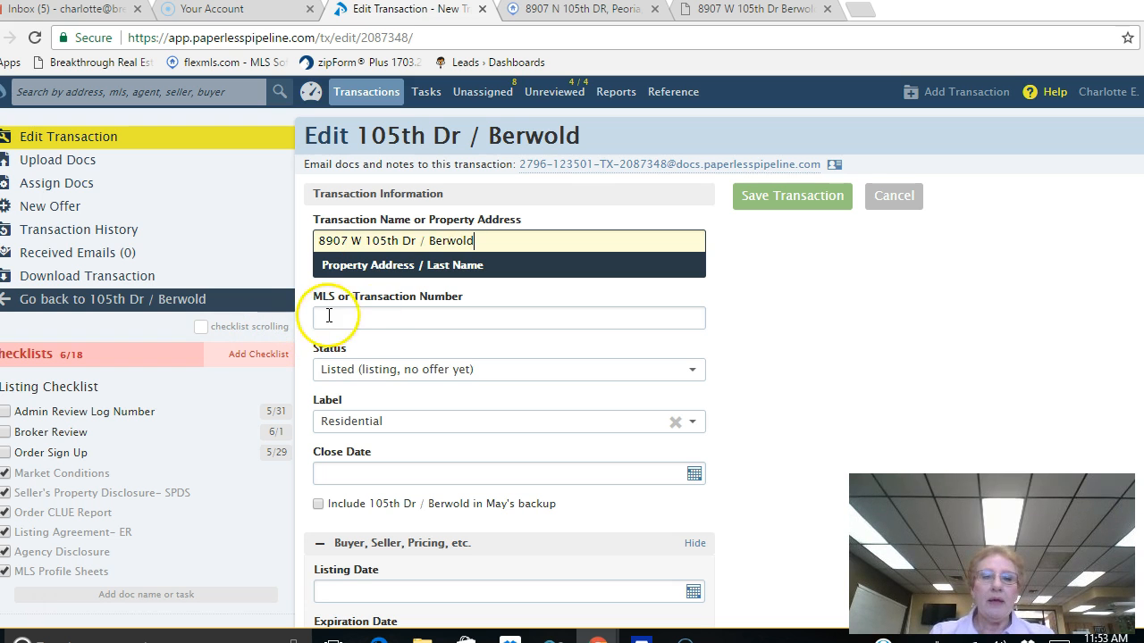
left_click(327, 322)
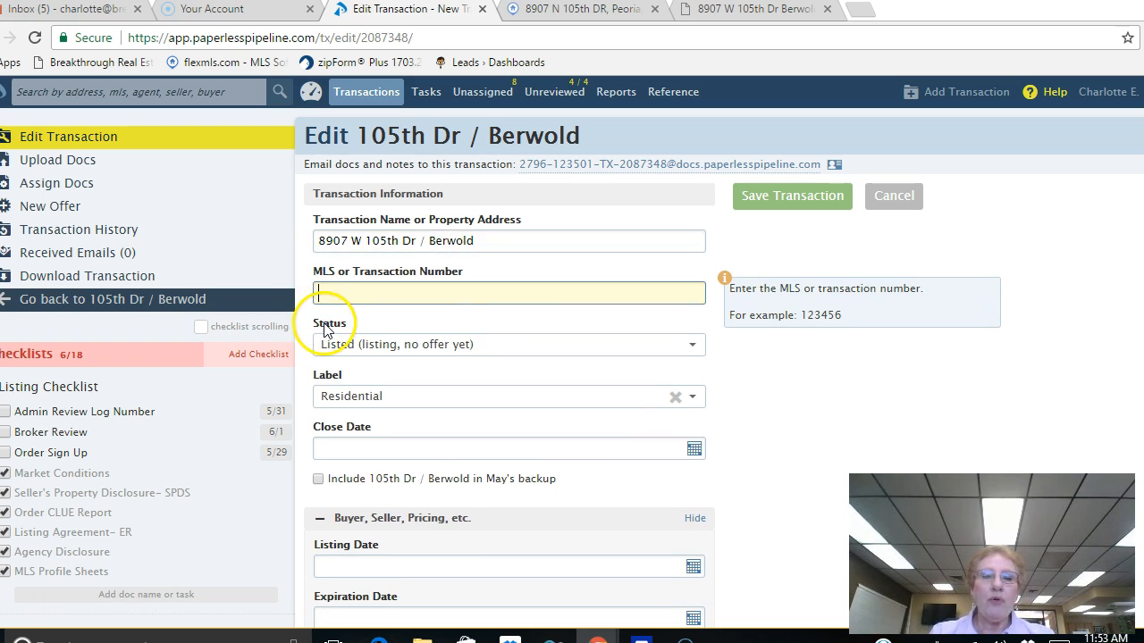
Step: Copy MLS number 5540319 from the Flexmls listing into the transaction's MLS field
left_click(747, 31)
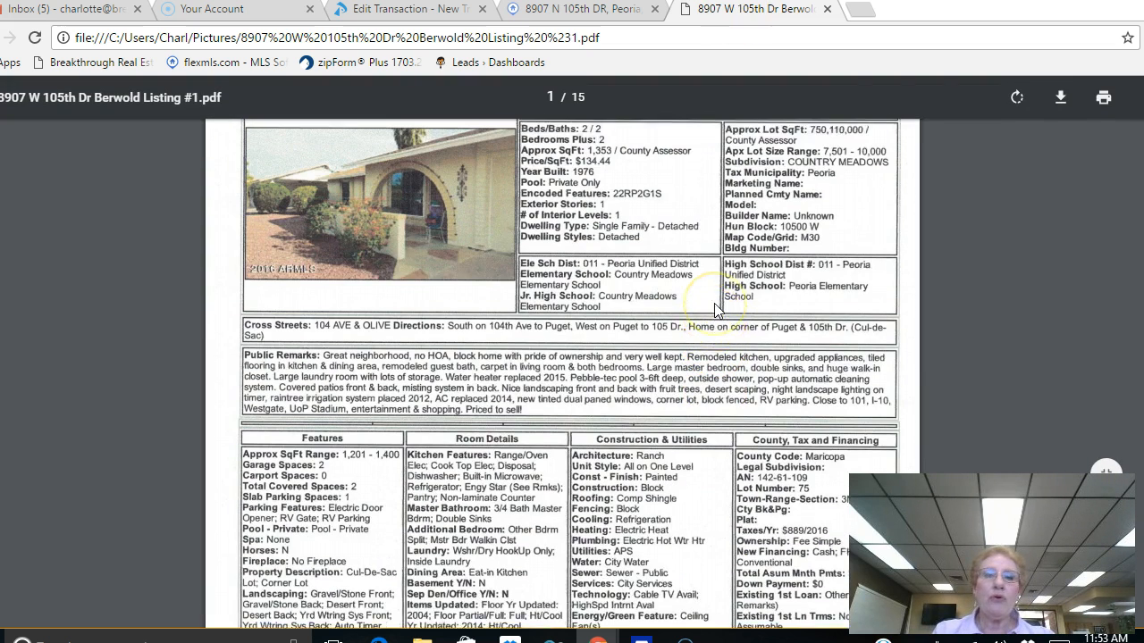
scroll(715, 309, "up", 1)
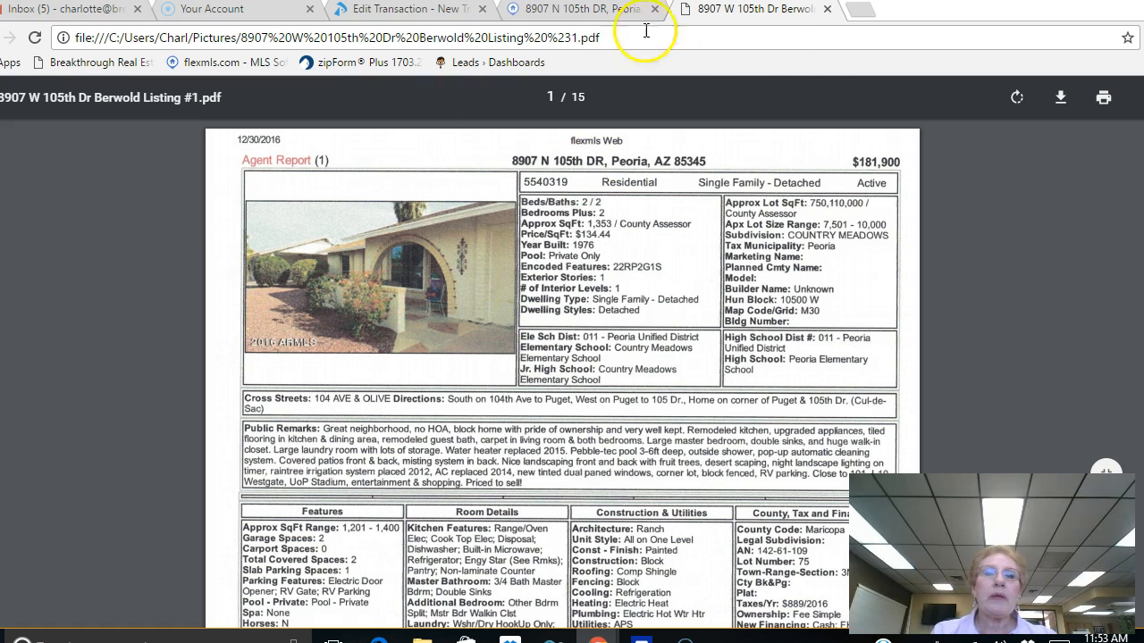
left_click(585, 10)
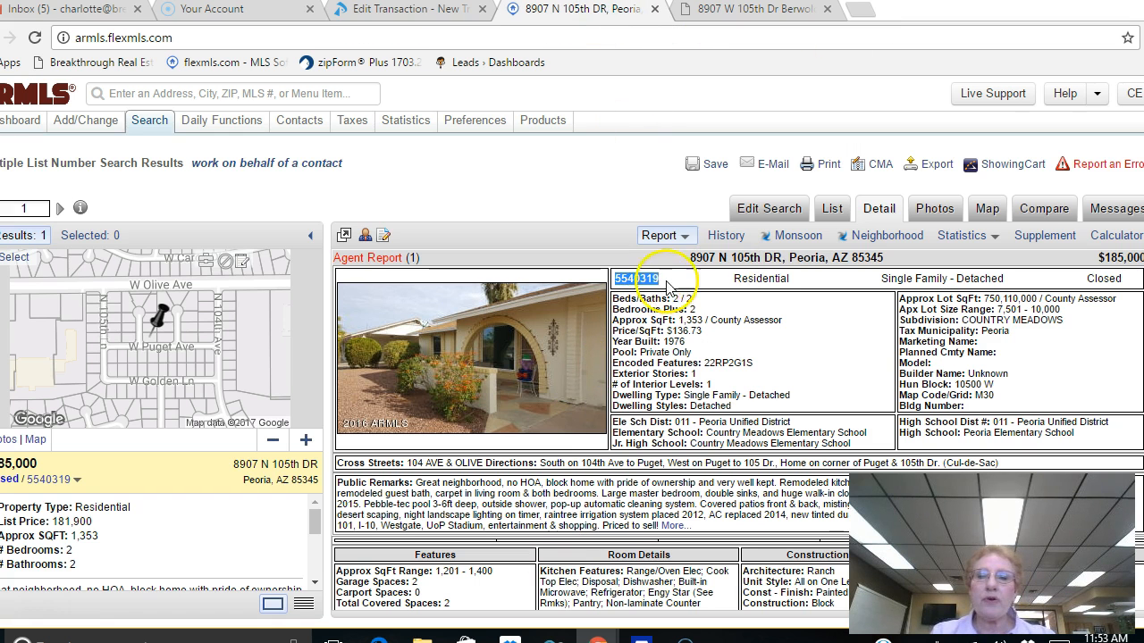
left_click(430, 10)
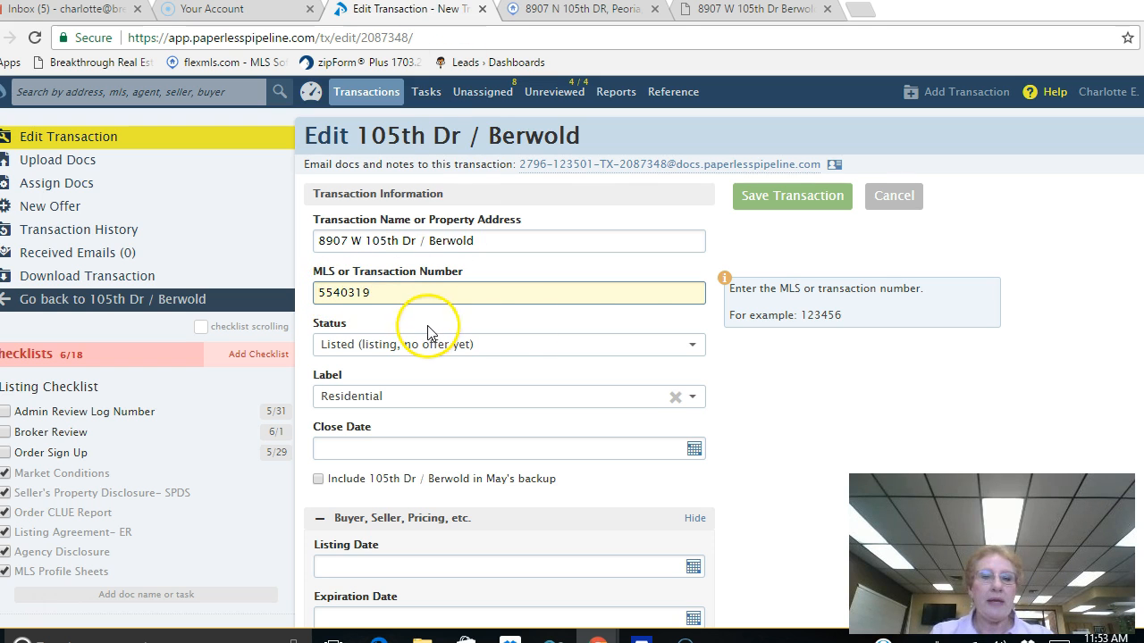
left_click(687, 352)
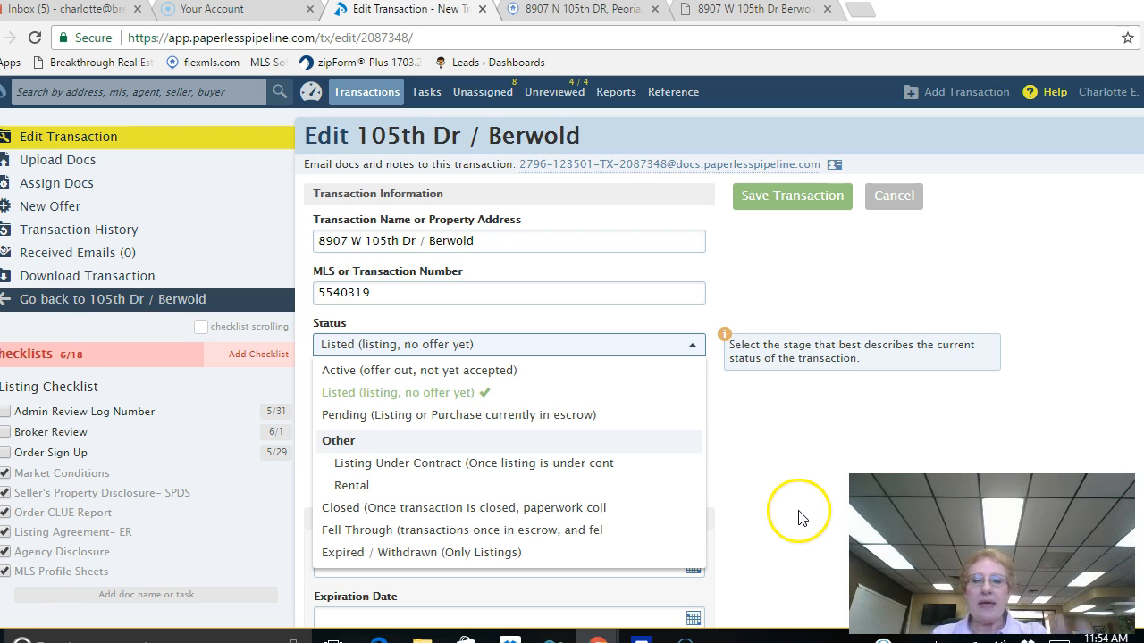
scroll(766, 464, "down", 1)
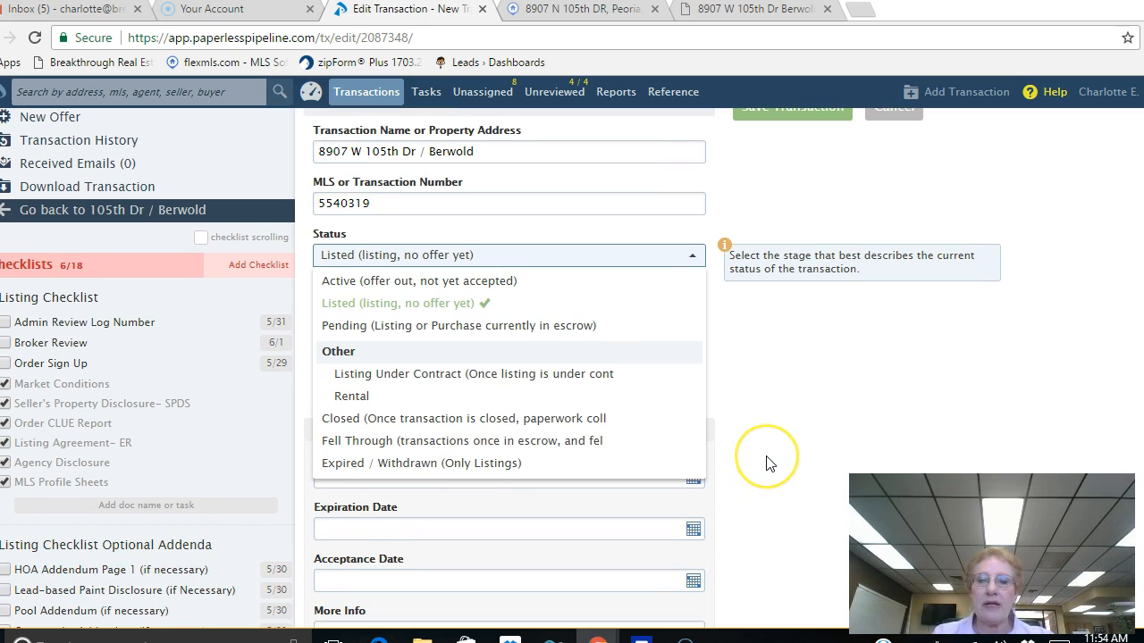
left_click(818, 393)
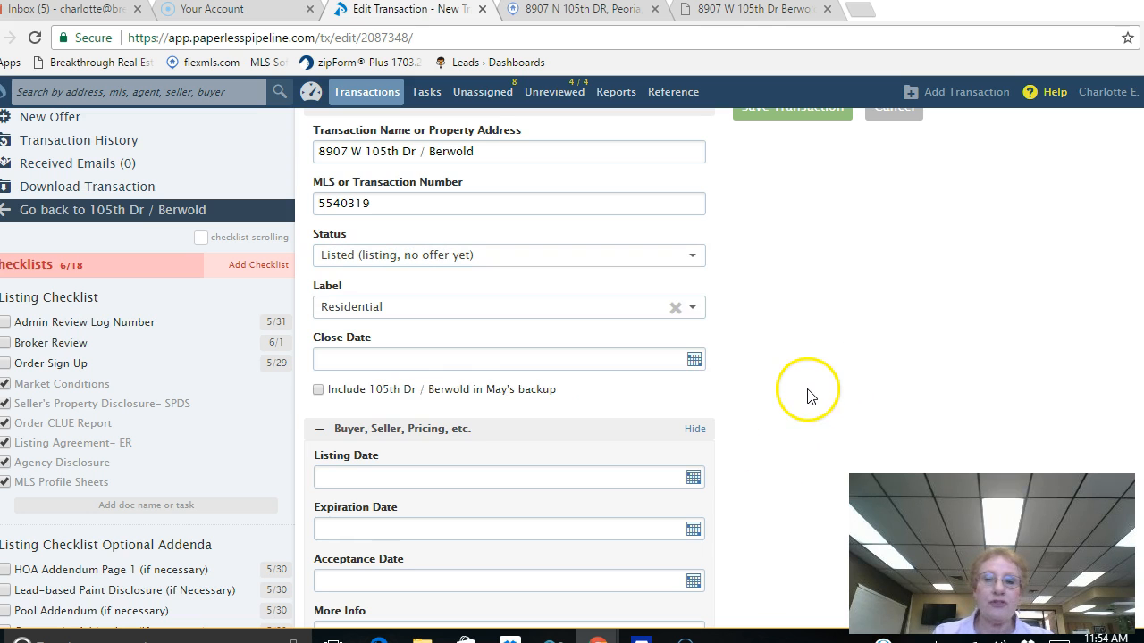
left_click(692, 309)
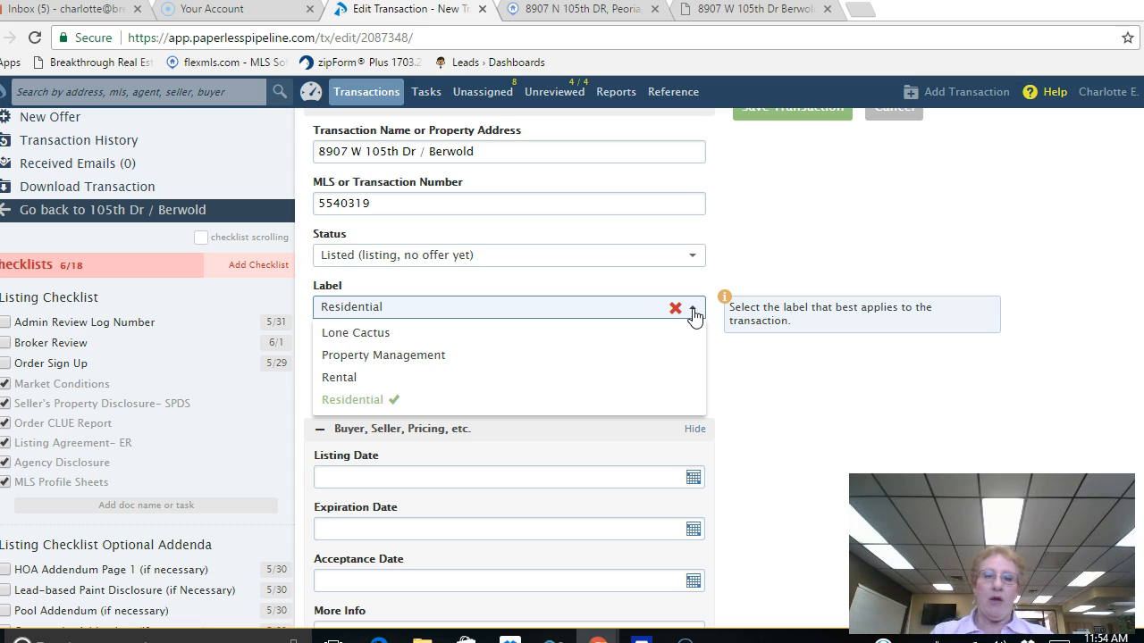
left_click(355, 401)
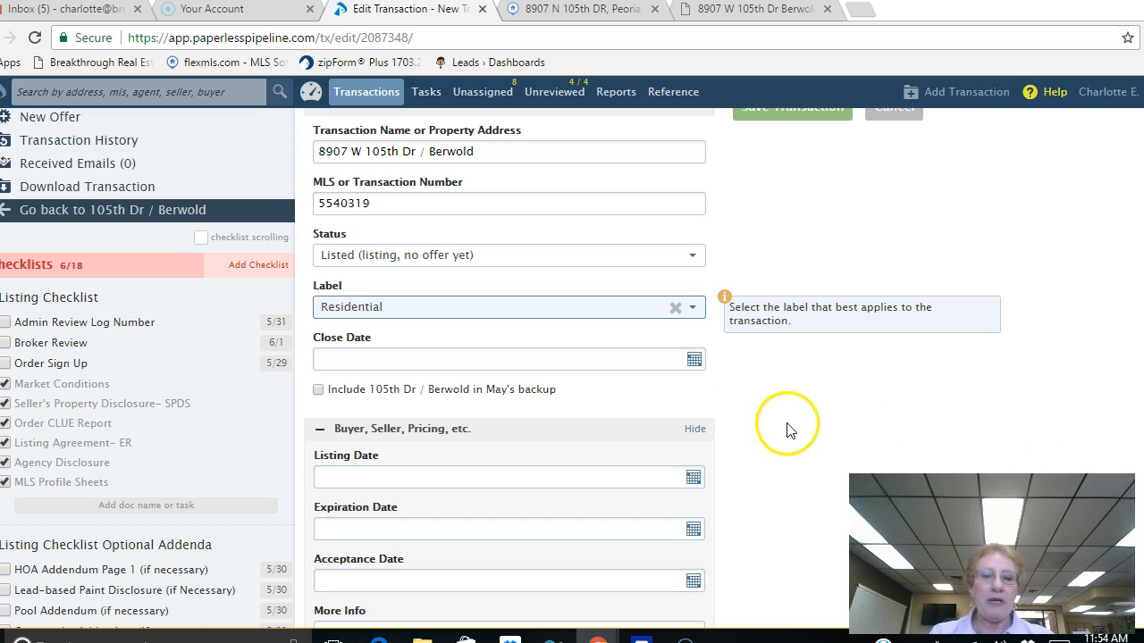
scroll(798, 419, "down", 2)
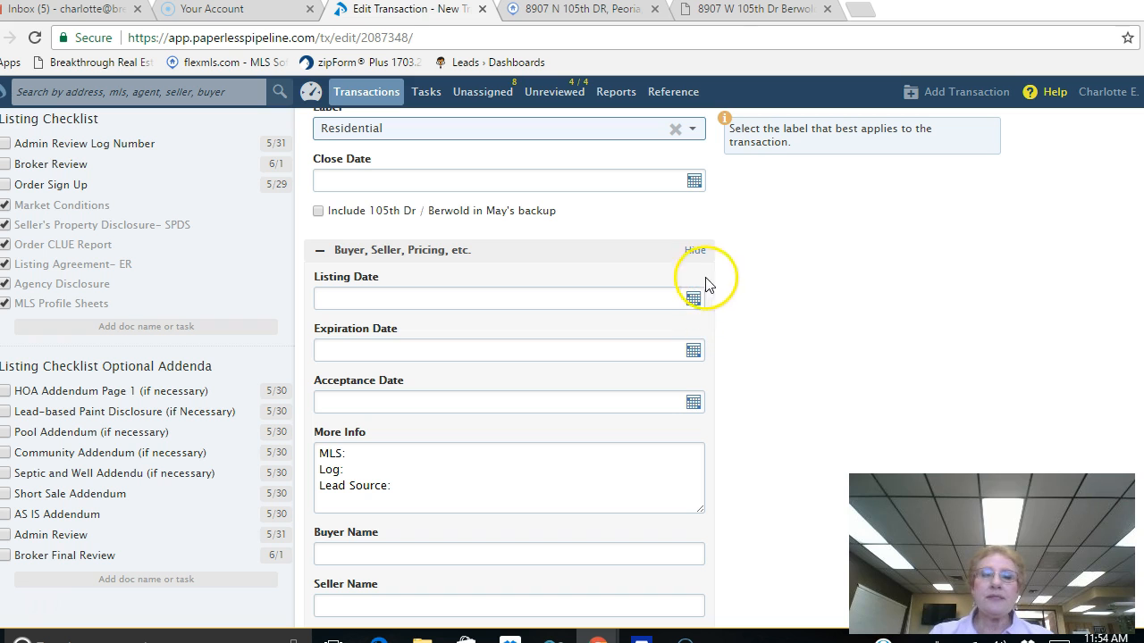
left_click(759, 9)
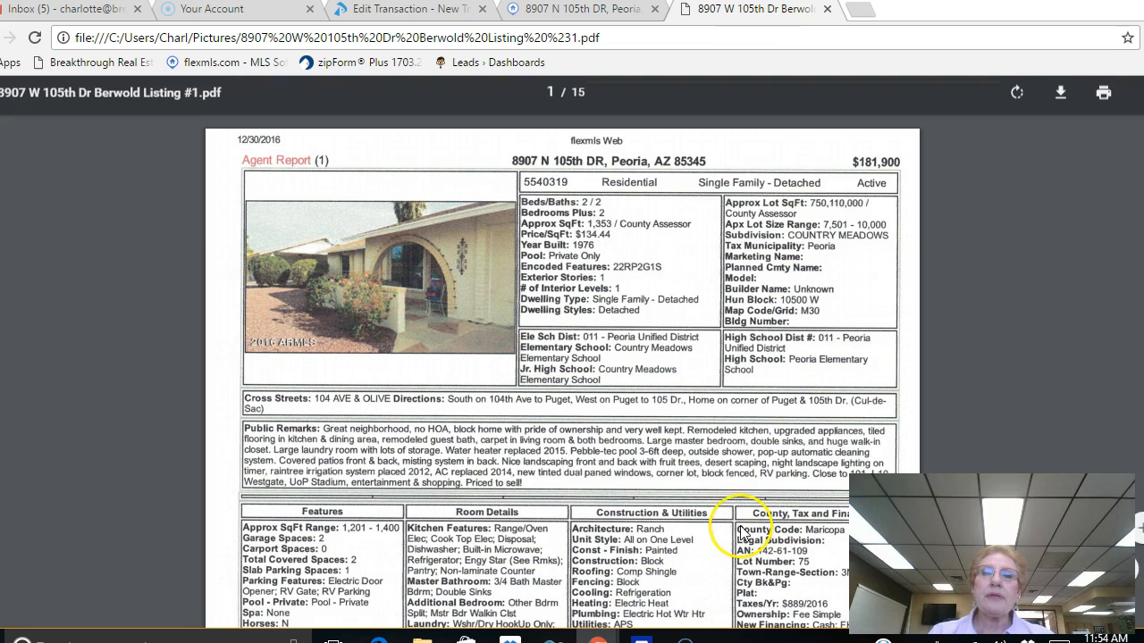
left_click(554, 10)
scroll(724, 412, "down", 5)
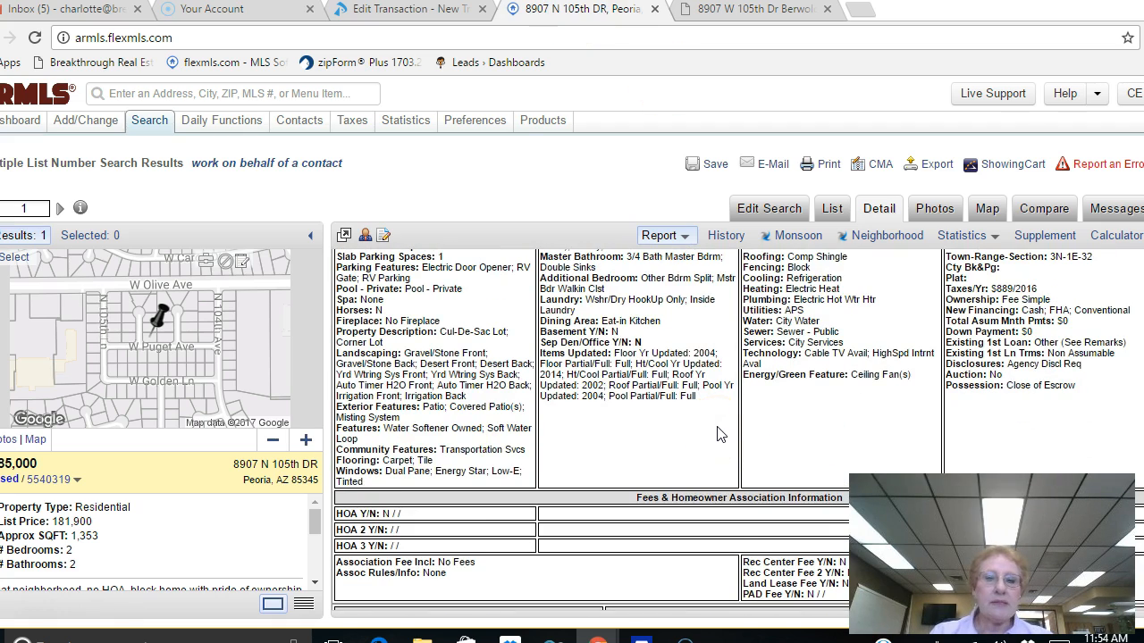
scroll(721, 435, "up", 5)
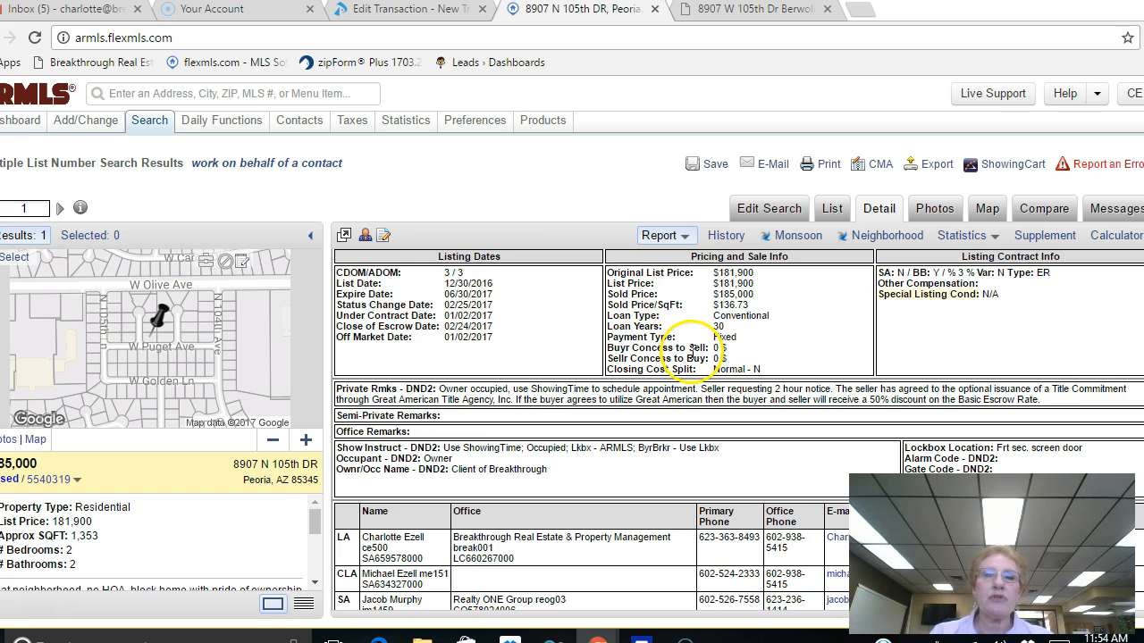
left_click(423, 11)
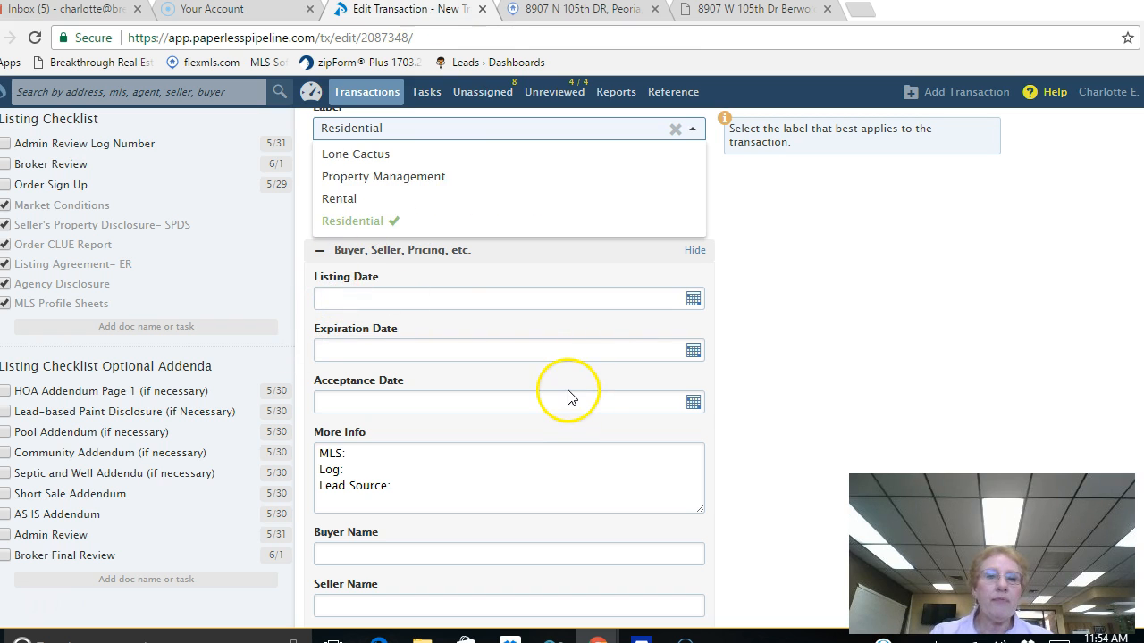
Step: Set the listing date to 12/30/2016 and the expiration date to 06/30/2017
left_click(331, 301)
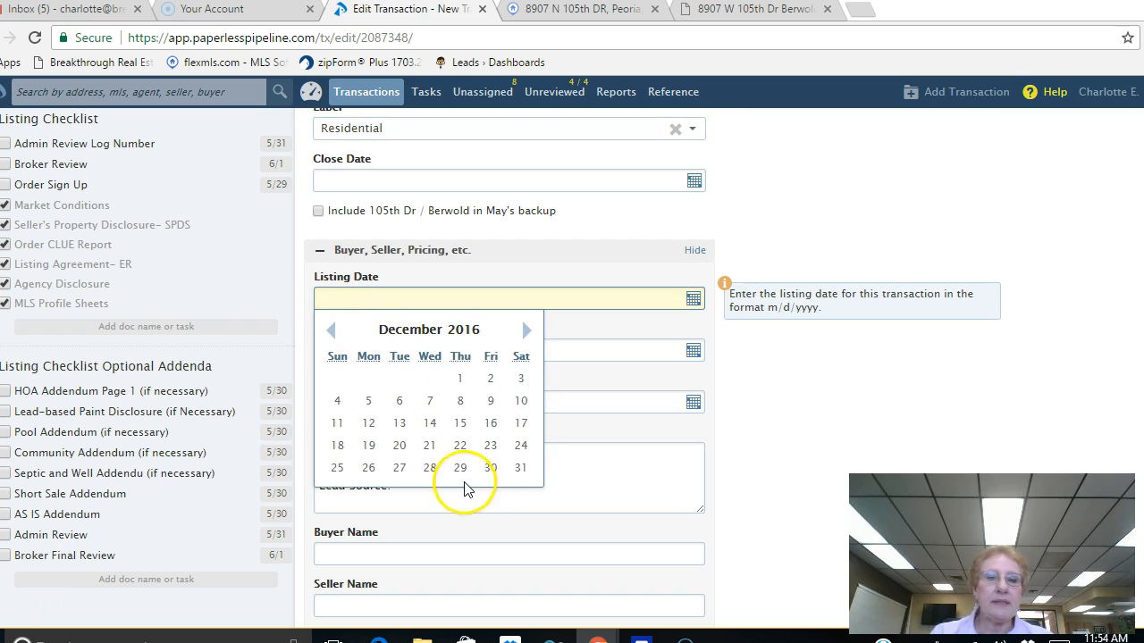
left_click(487, 471)
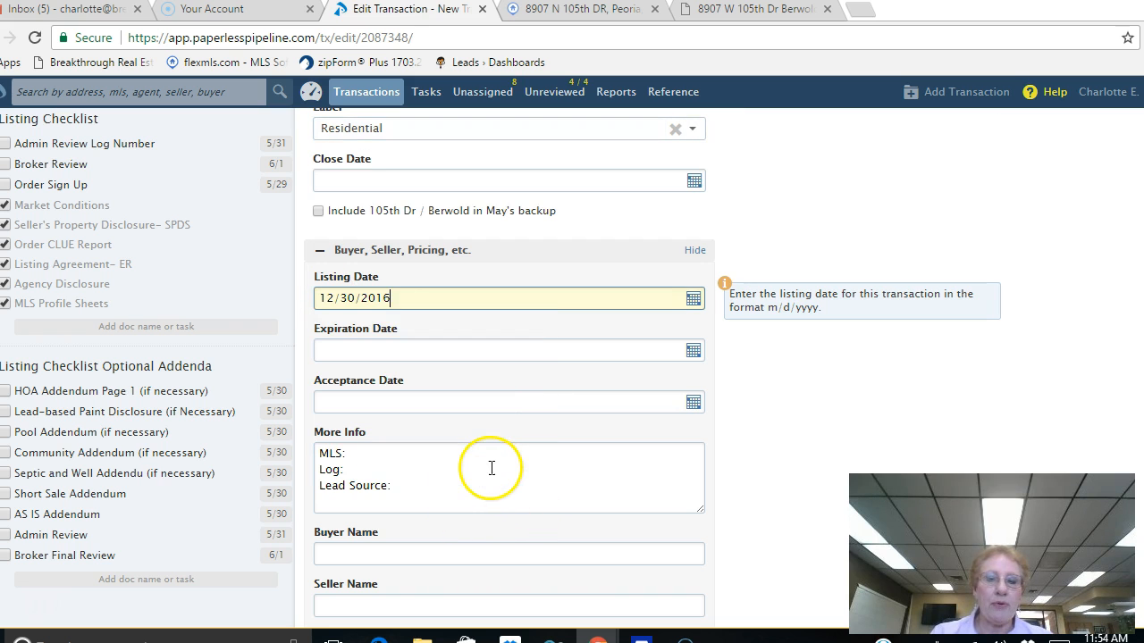
left_click(695, 352)
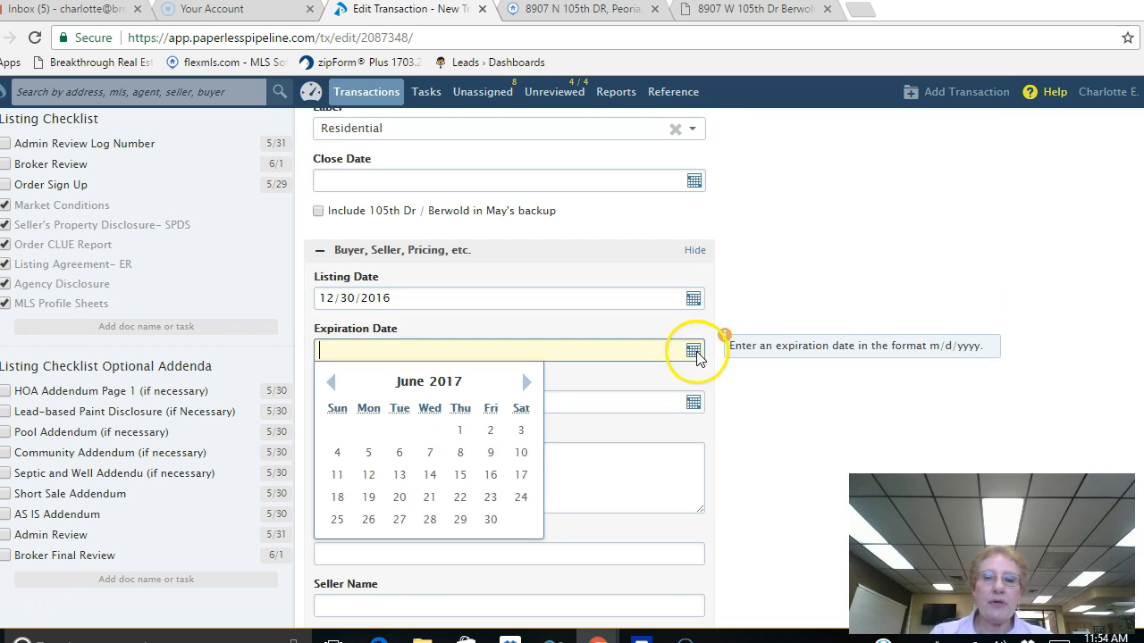
left_click(490, 522)
scroll(745, 436, "down", 2)
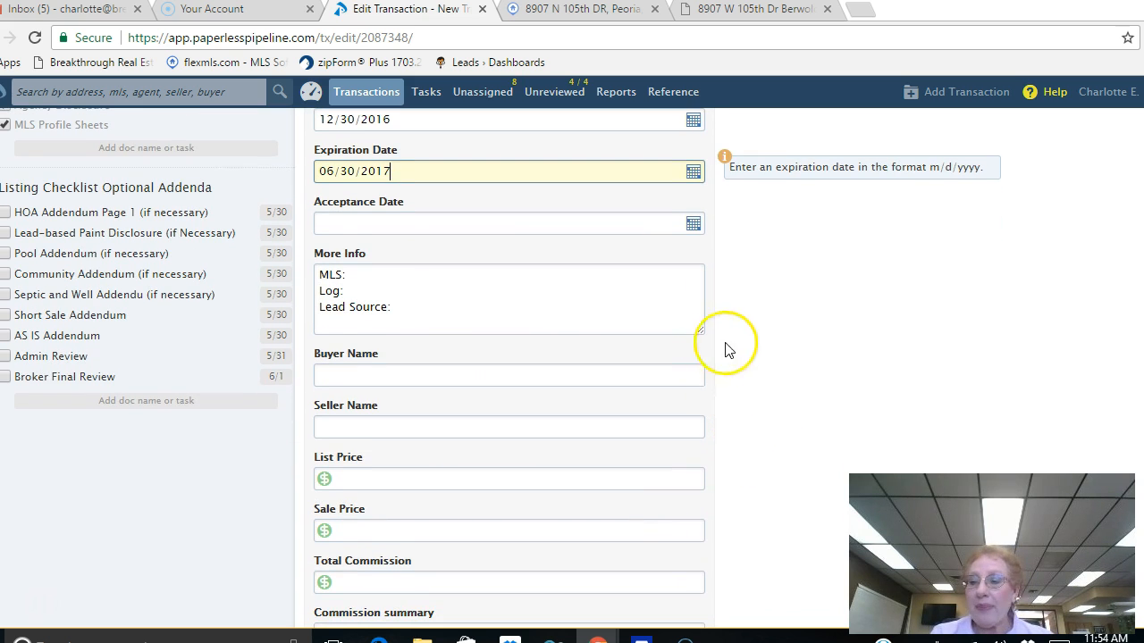
left_click(330, 425)
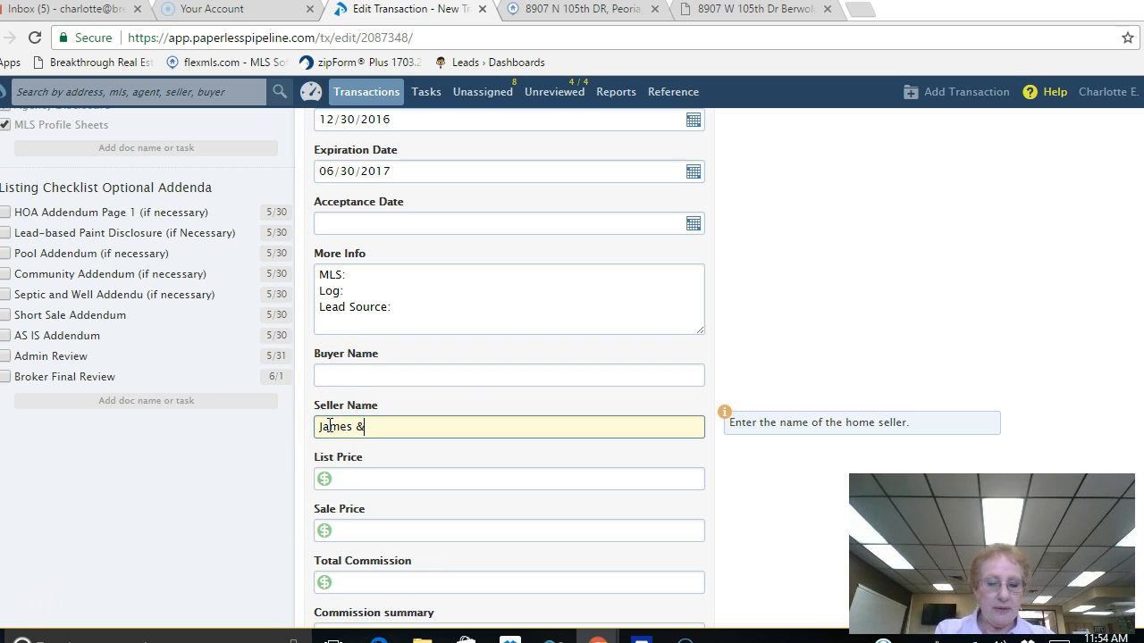
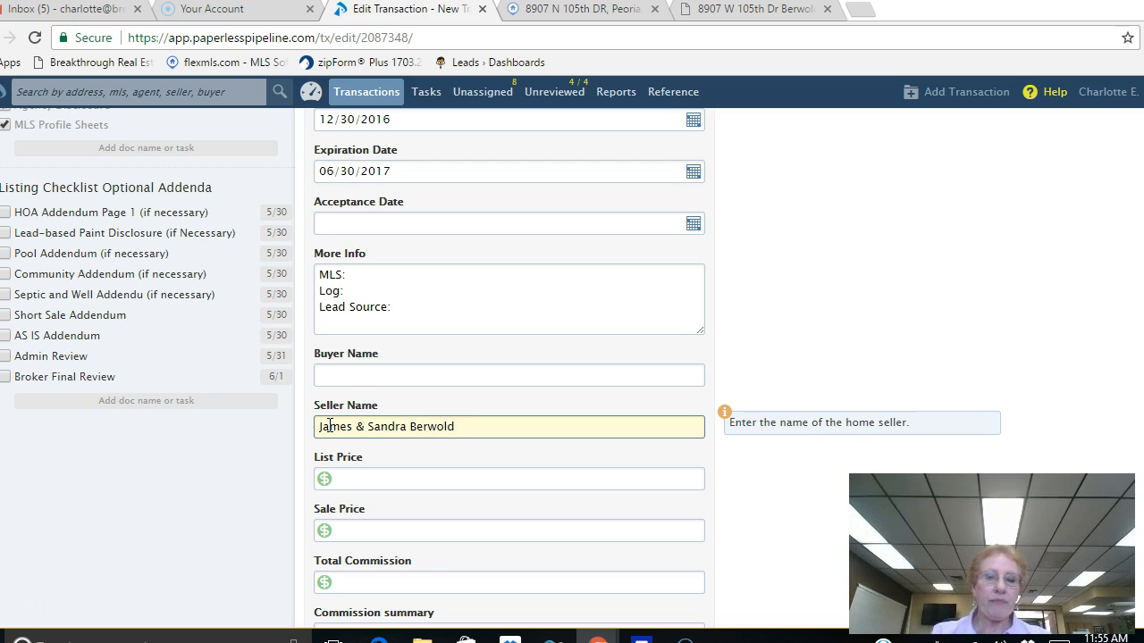
left_click(350, 481)
type("181,900")
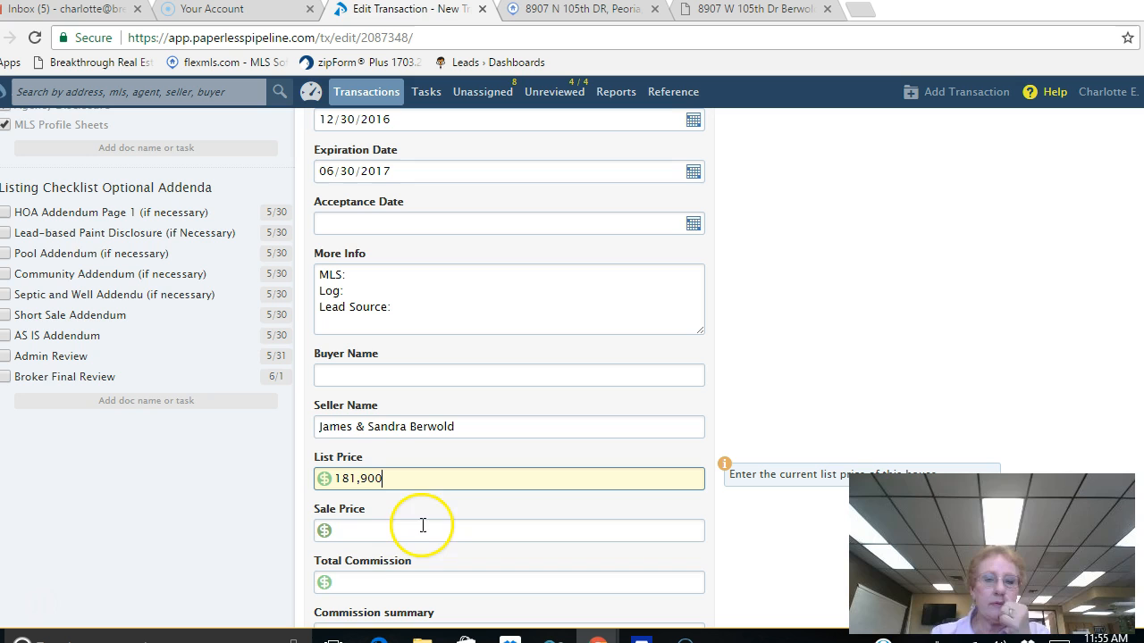
scroll(802, 480, "down", 2)
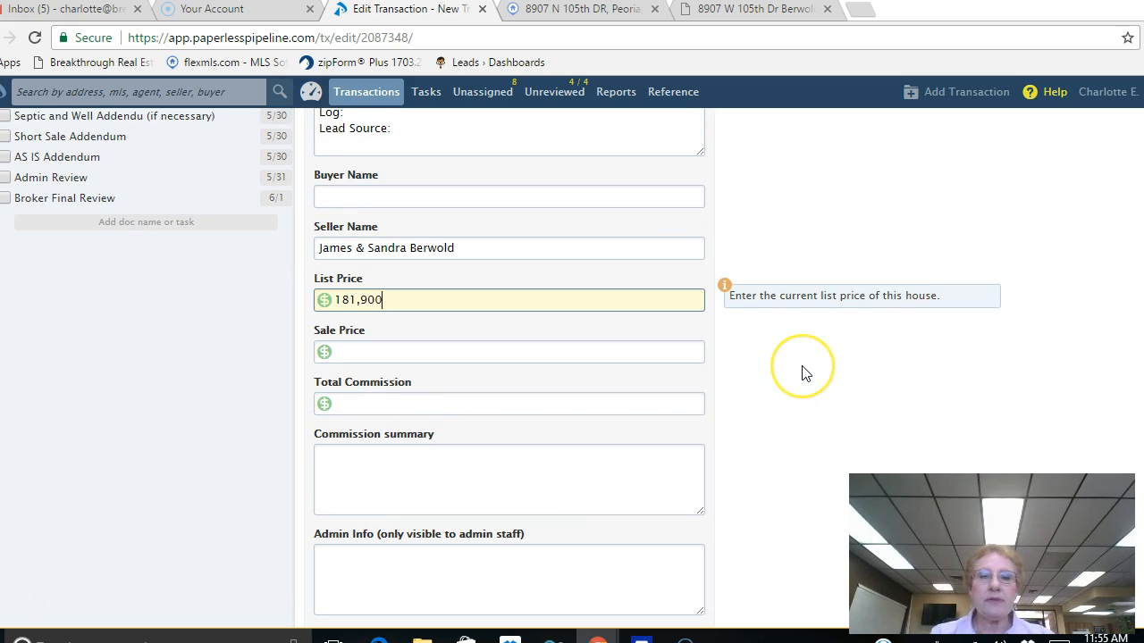
left_click(349, 406)
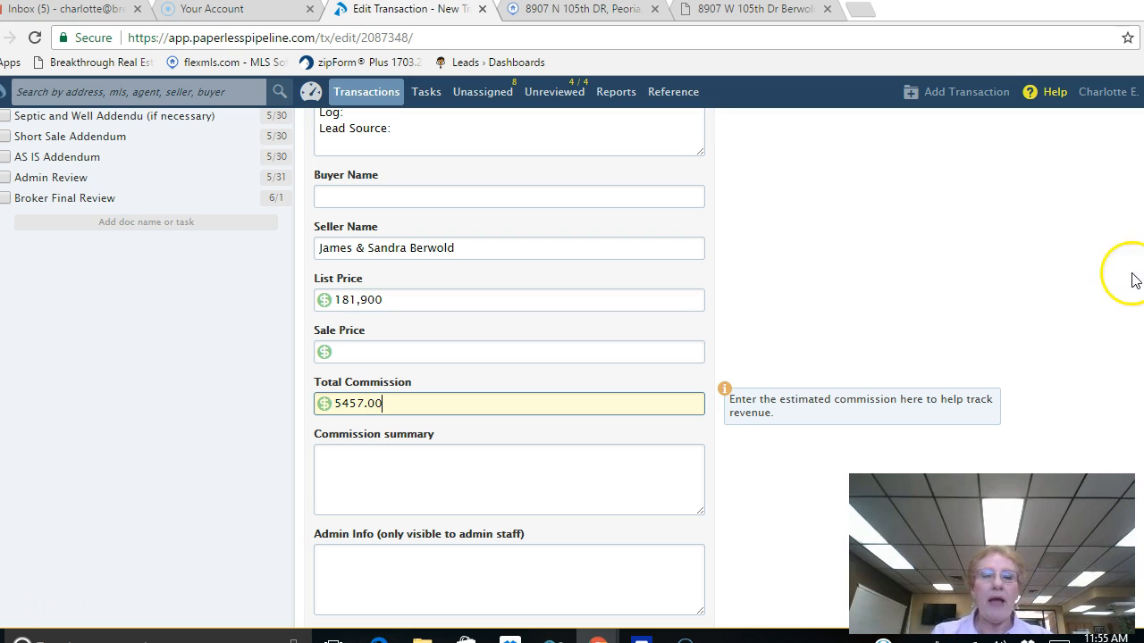
scroll(990, 248, "down", 5)
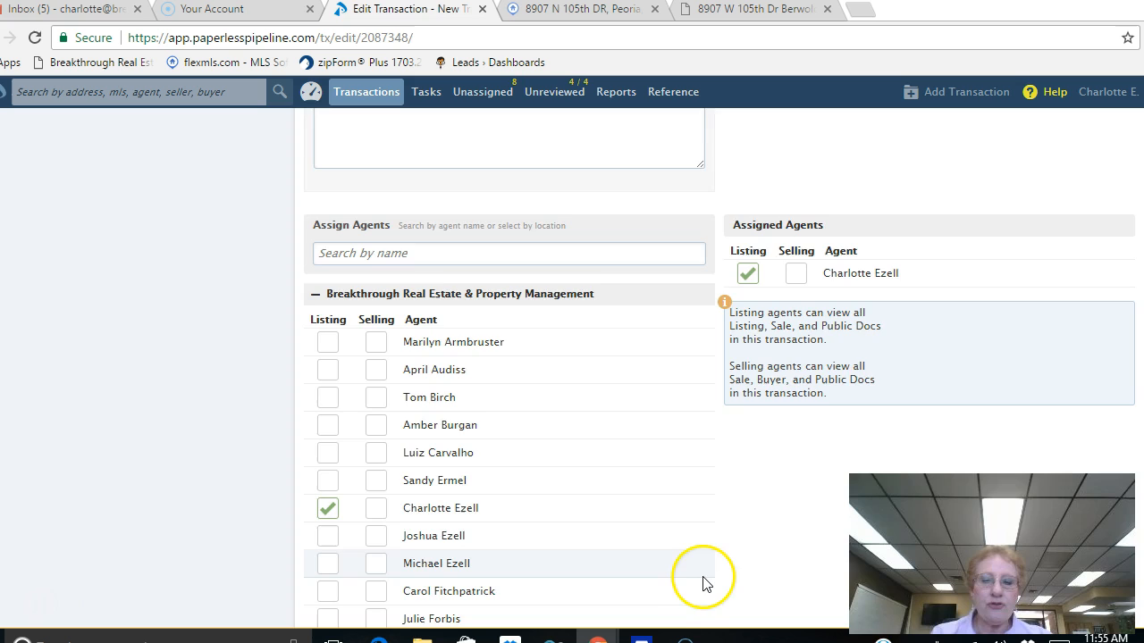
Step: Save the Berwold transaction and confirm the summary shows $181,900 list price and $5,457 commission
scroll(697, 572, "down", 5)
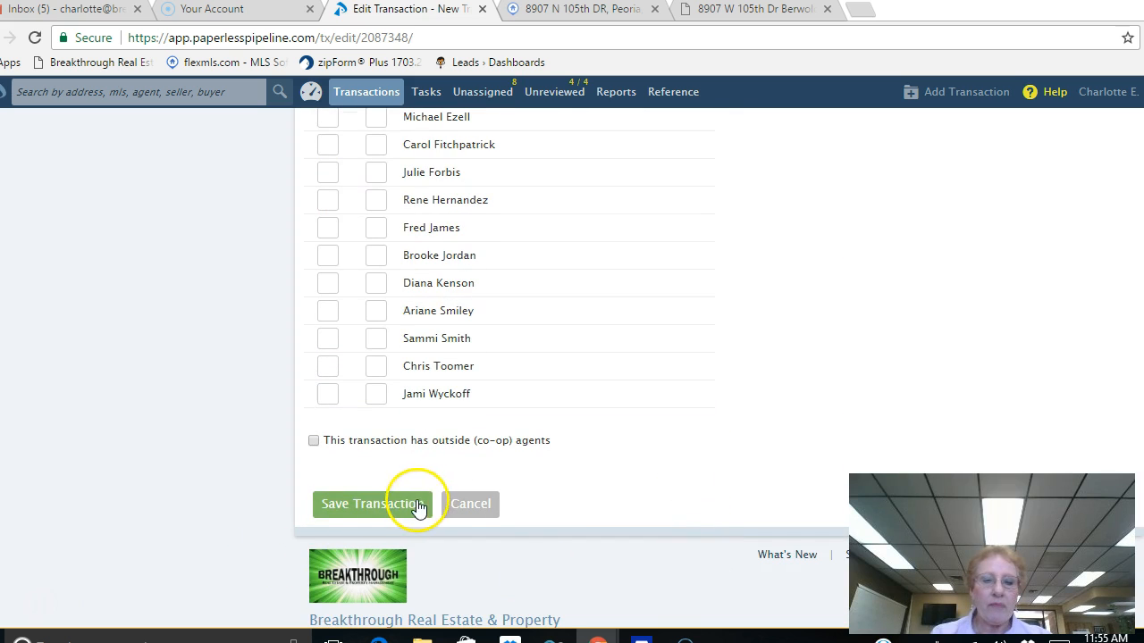
left_click(360, 507)
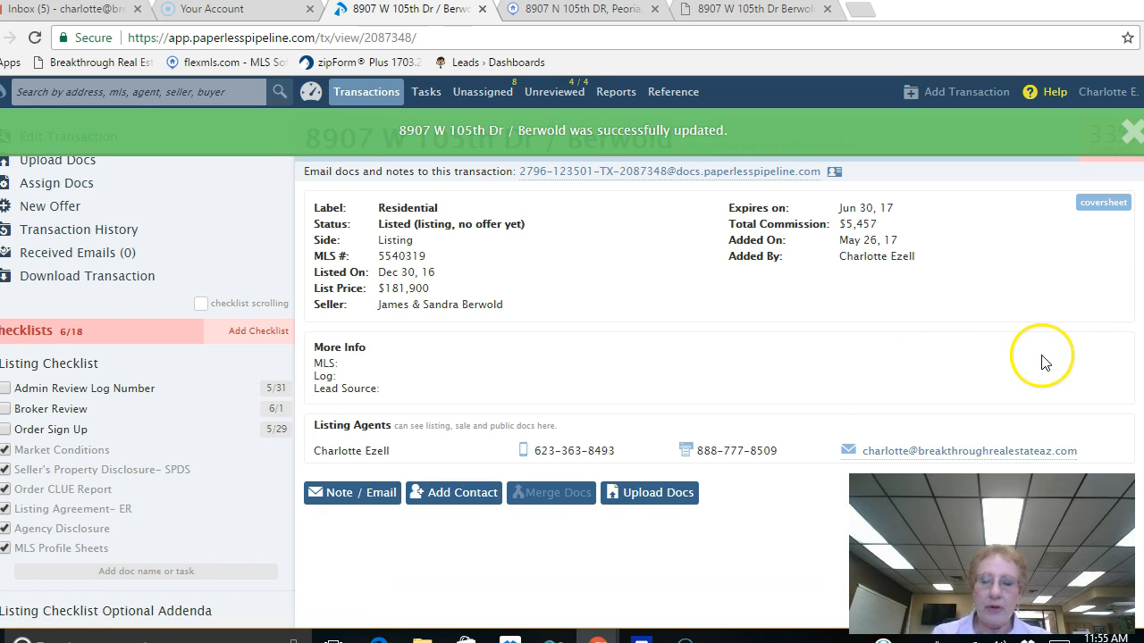
scroll(1046, 356, "down", 2)
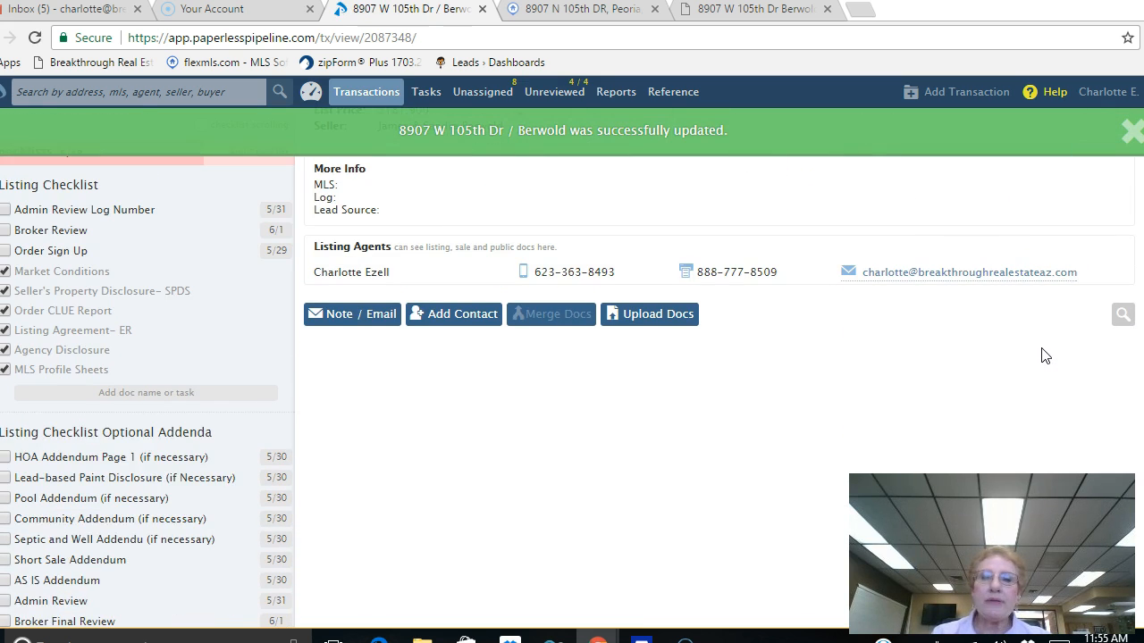
scroll(1041, 357, "up", 3)
scroll(1041, 358, "down", 2)
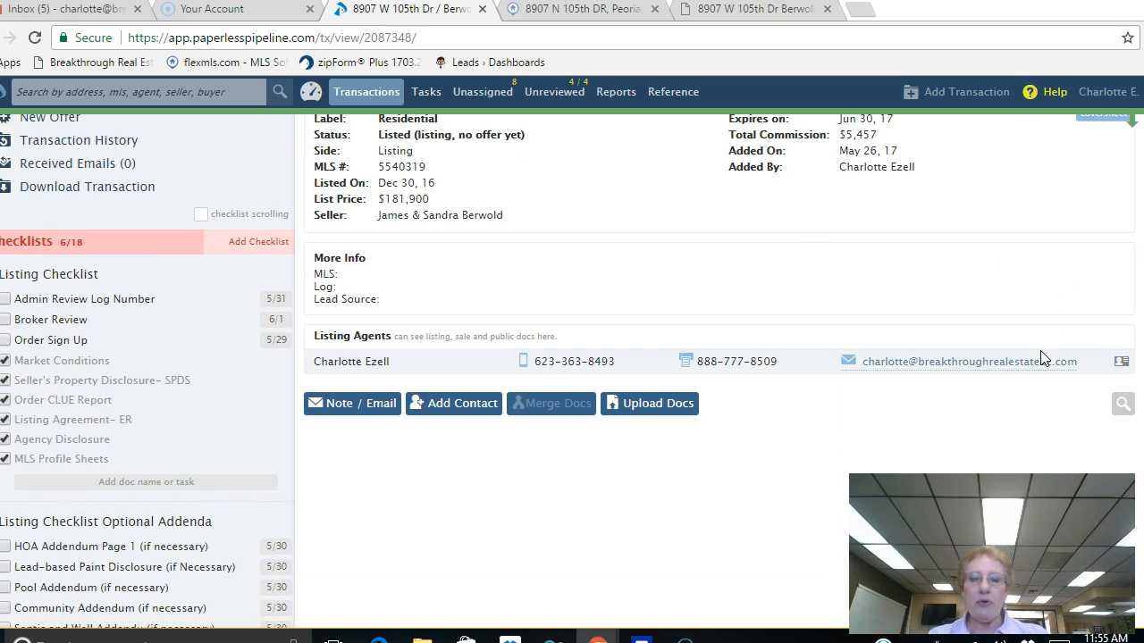
left_click(657, 407)
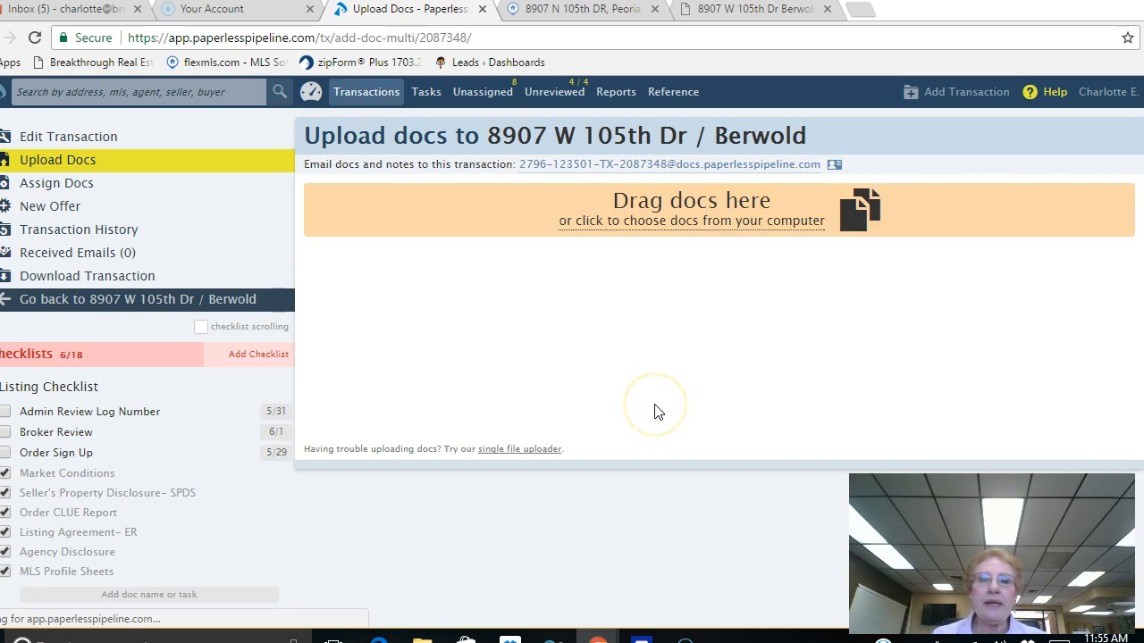
left_click(673, 209)
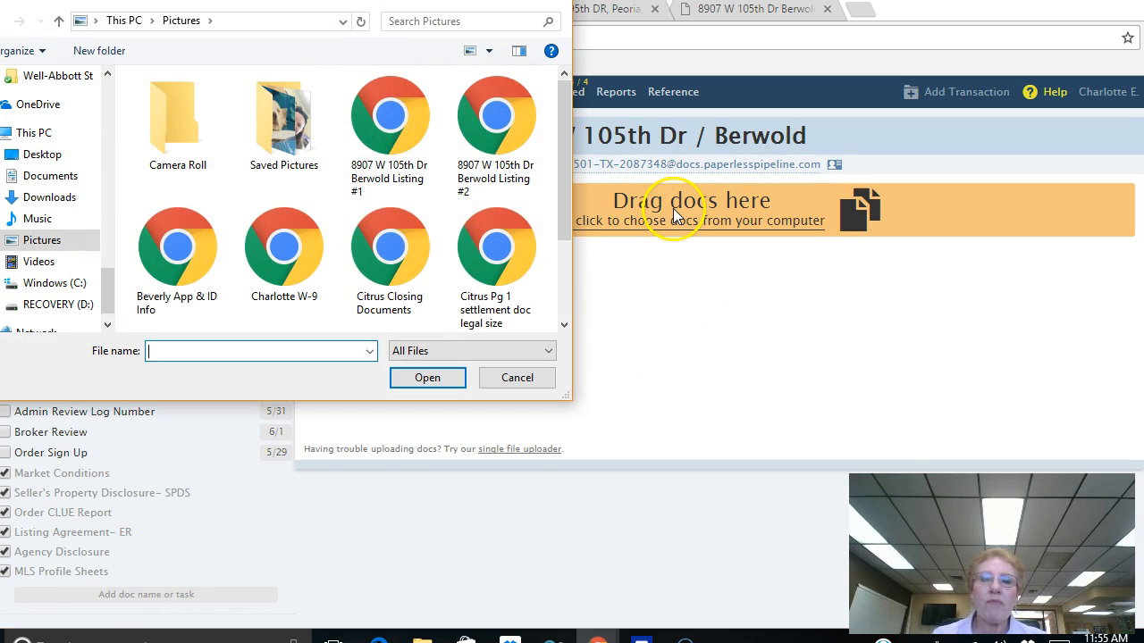
double_click(396, 116)
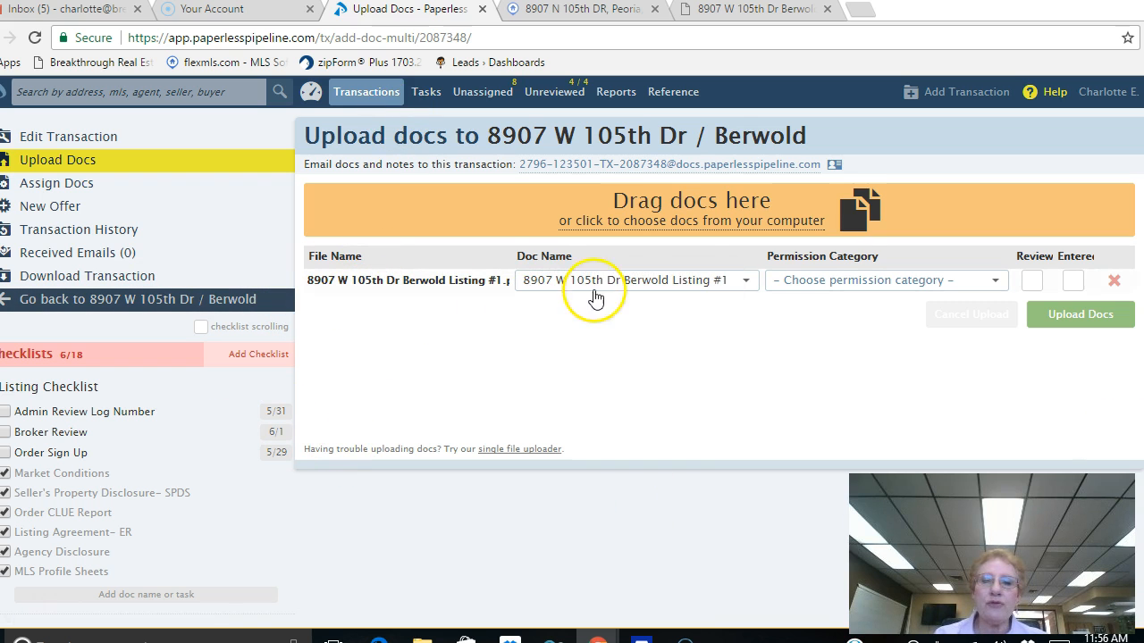
left_click(994, 283)
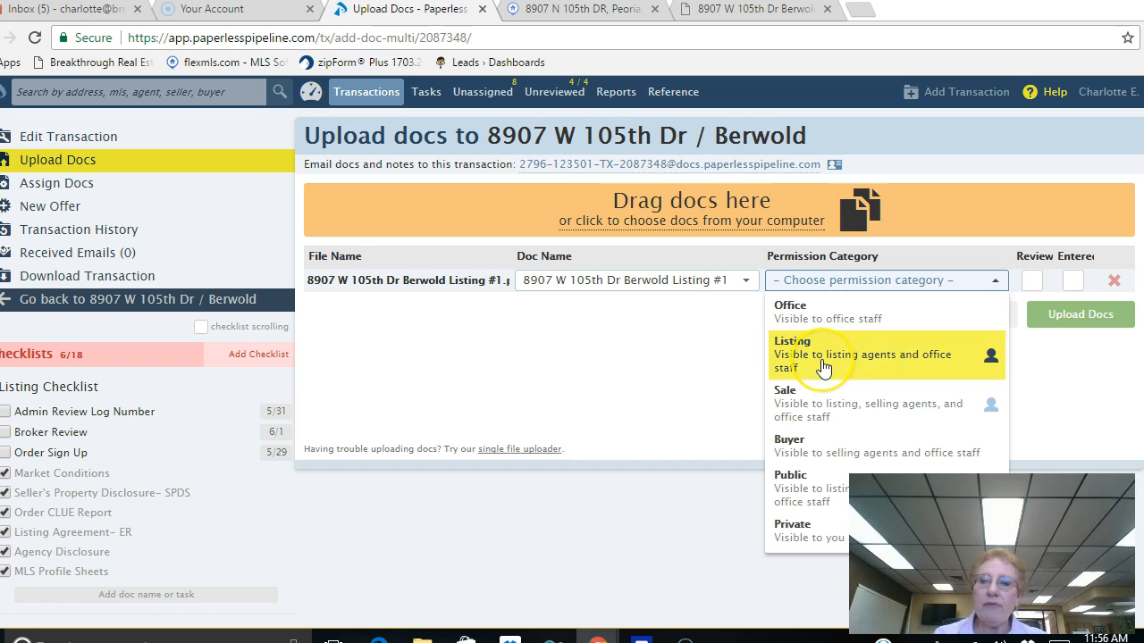
left_click(887, 367)
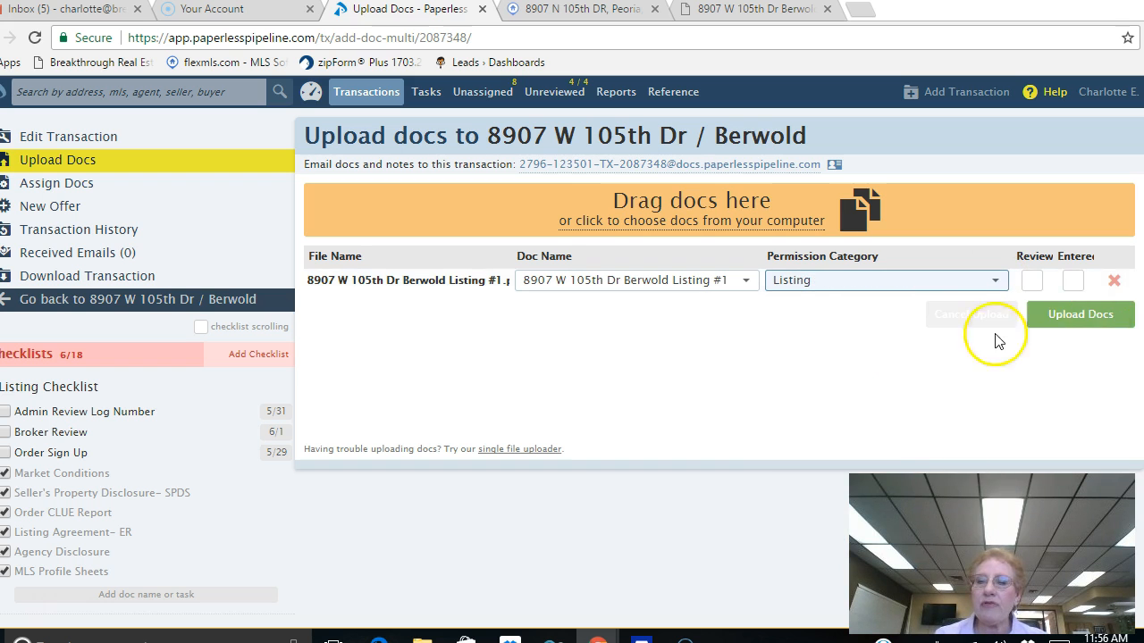
left_click(1091, 319)
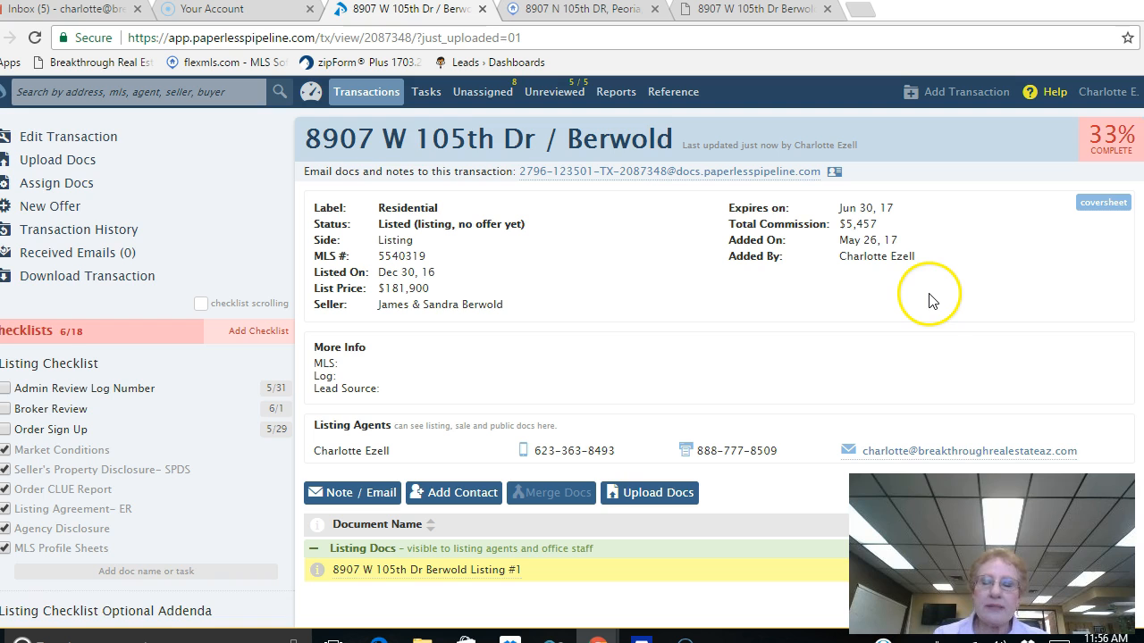
scroll(929, 301, "down", 2)
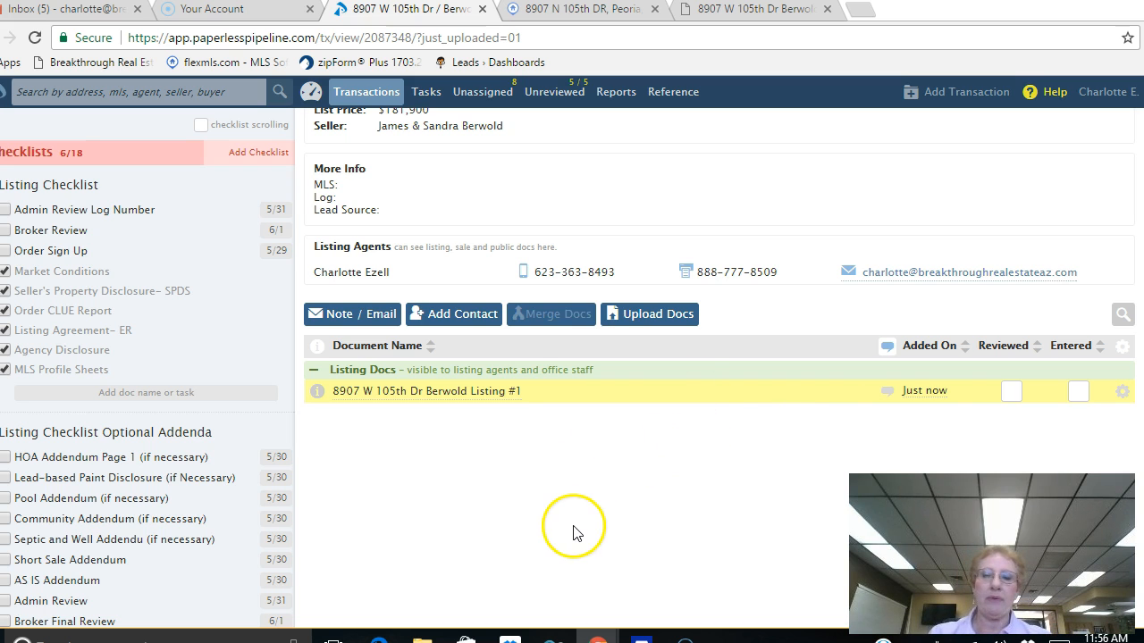
Step: Open Break Apart for the 15-page Listing #1 document and preview its second page
left_click(1123, 394)
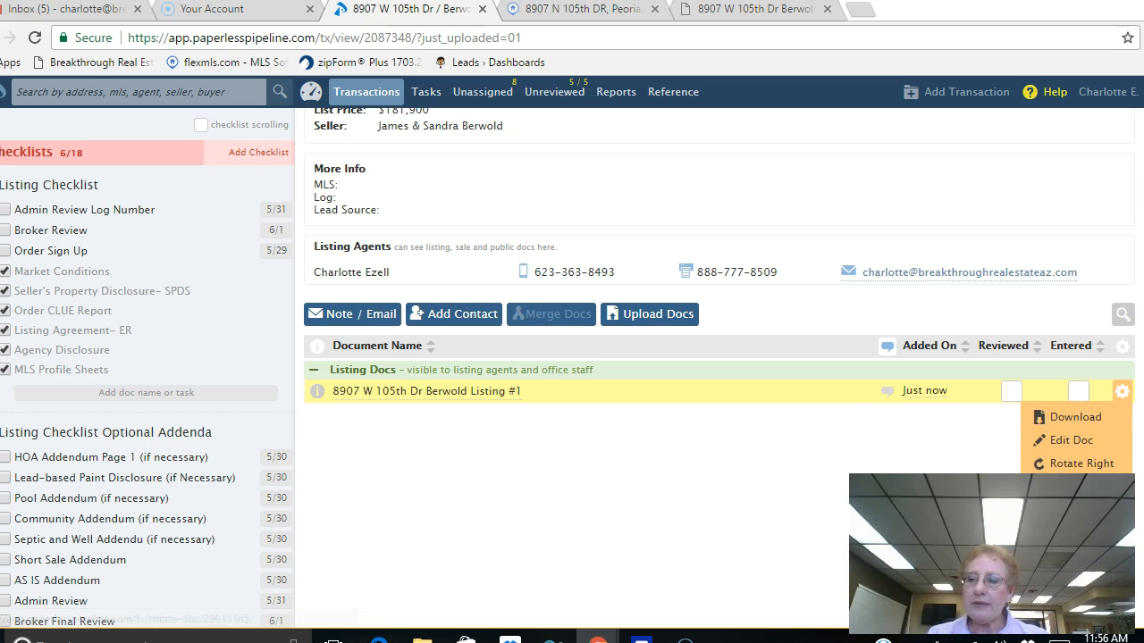
scroll(1077, 456, "down", 2)
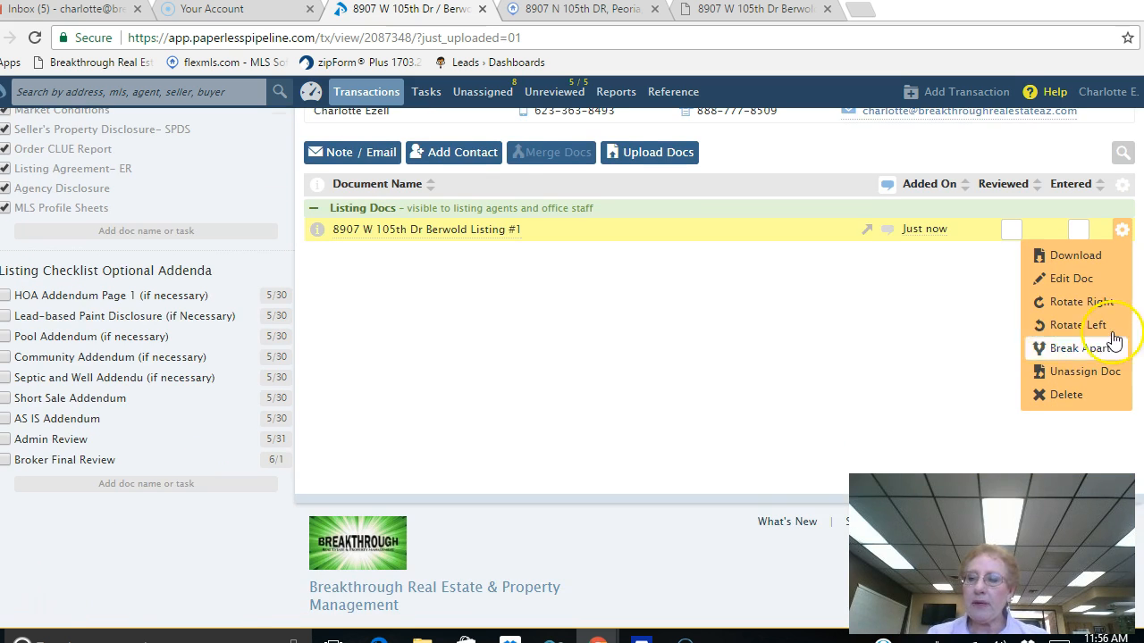
left_click(1080, 356)
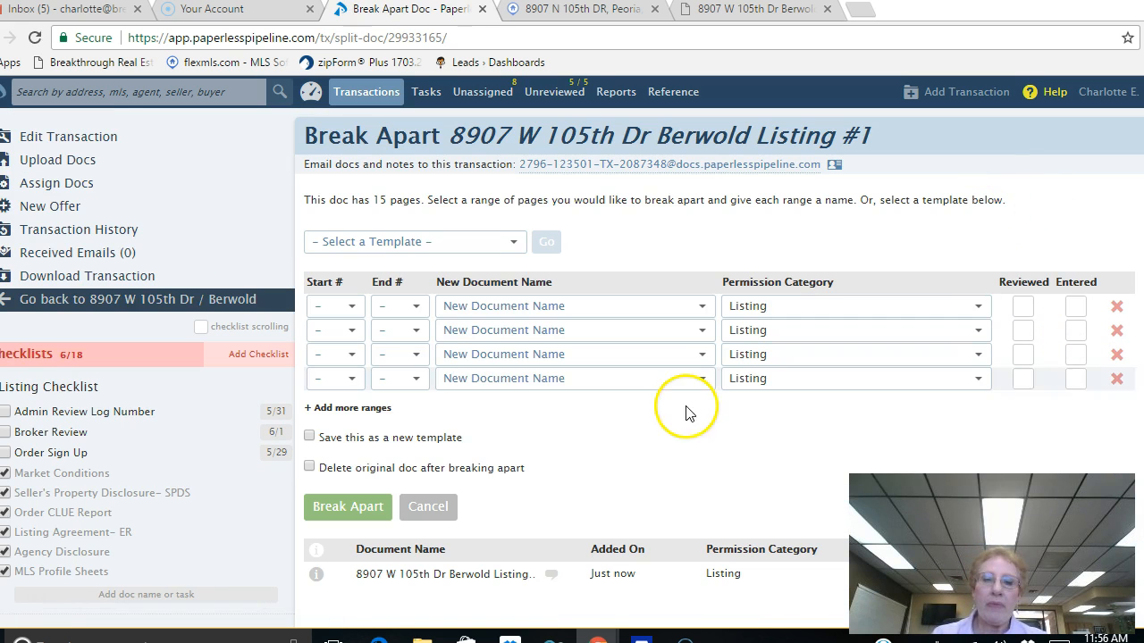
scroll(623, 455, "down", 3)
scroll(621, 446, "down", 8)
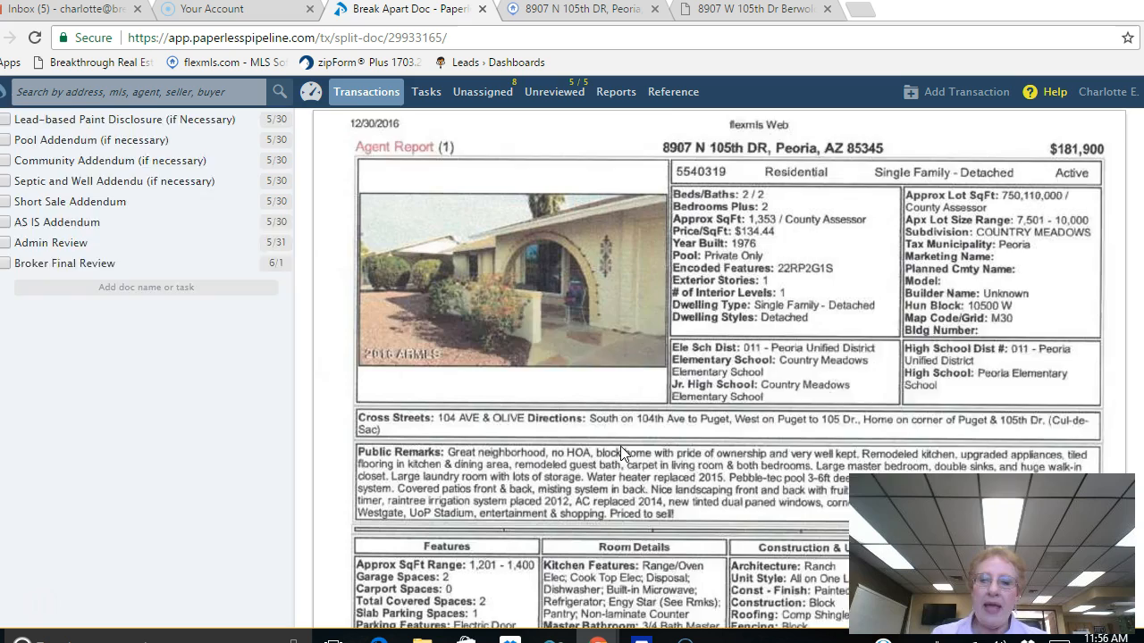
scroll(620, 446, "up", 6)
scroll(620, 446, "up", 1)
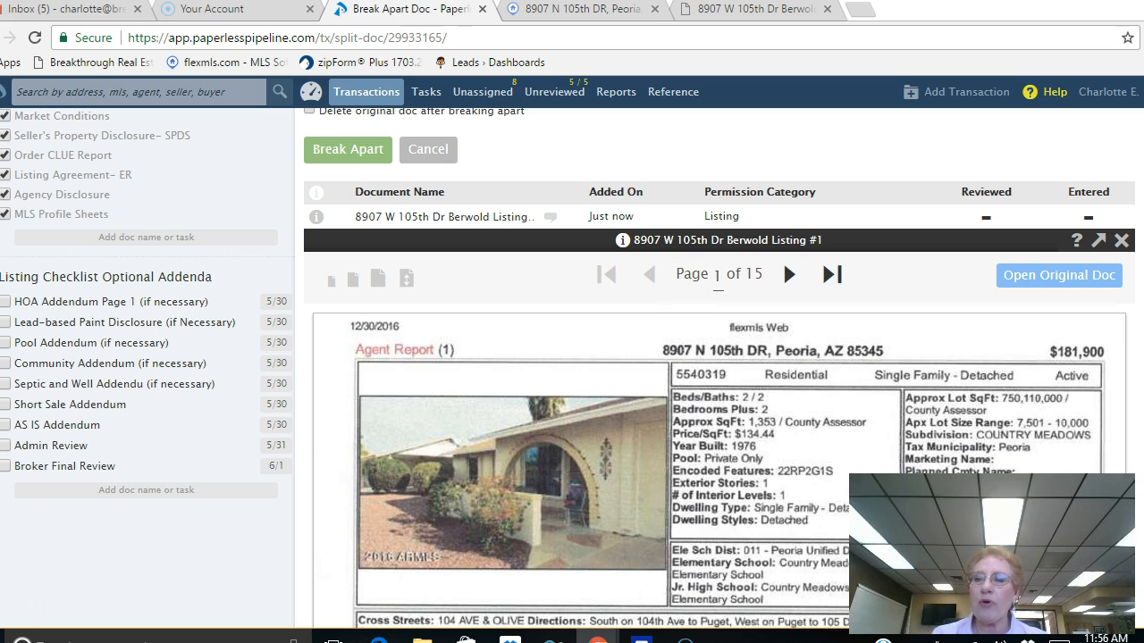
scroll(783, 261, "down", 3)
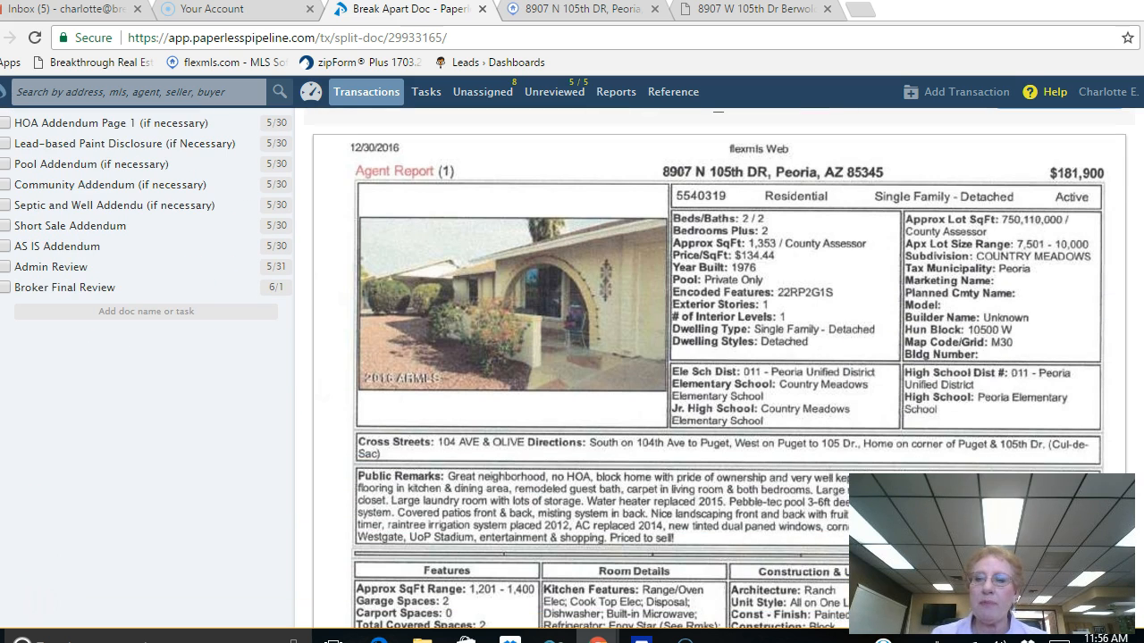
scroll(1019, 312, "up", 5)
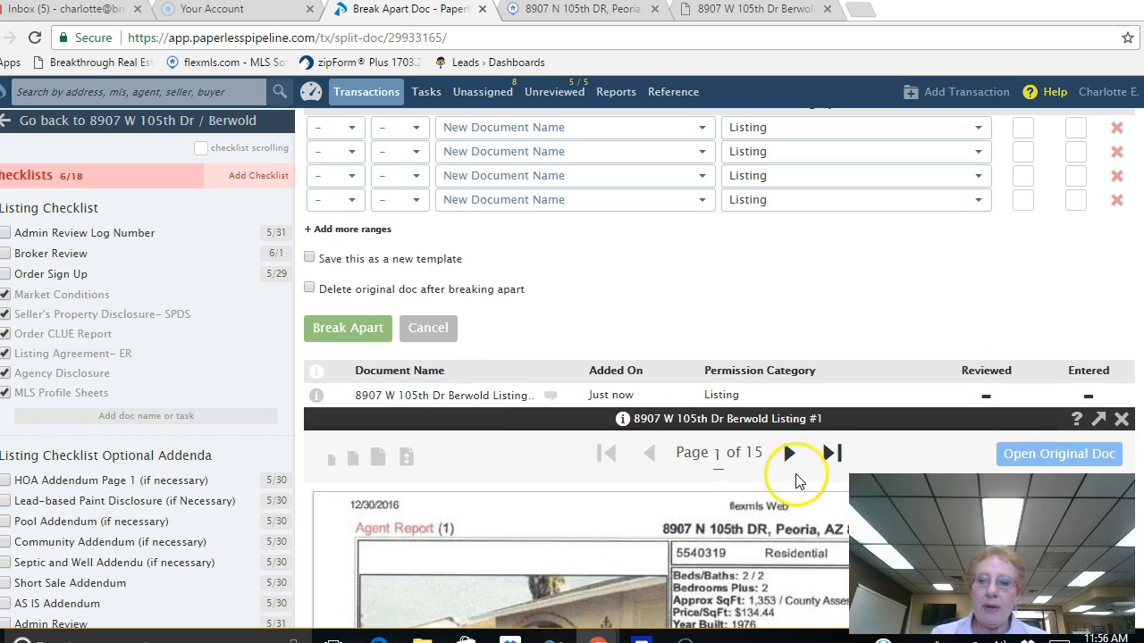
left_click(789, 454)
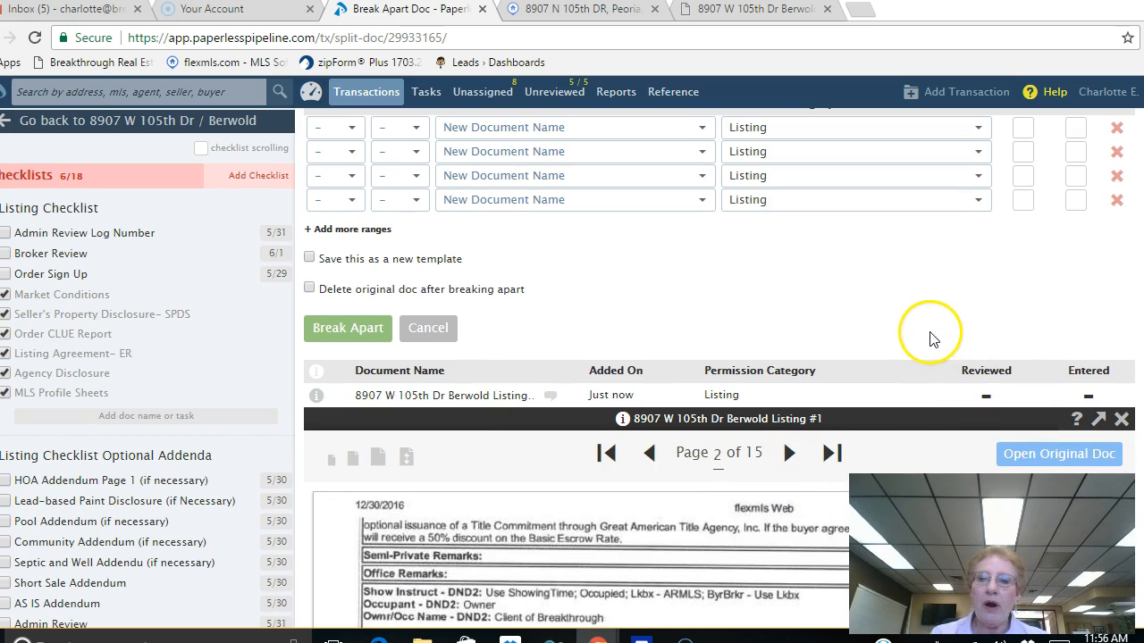
scroll(930, 340, "up", 3)
left_click(350, 307)
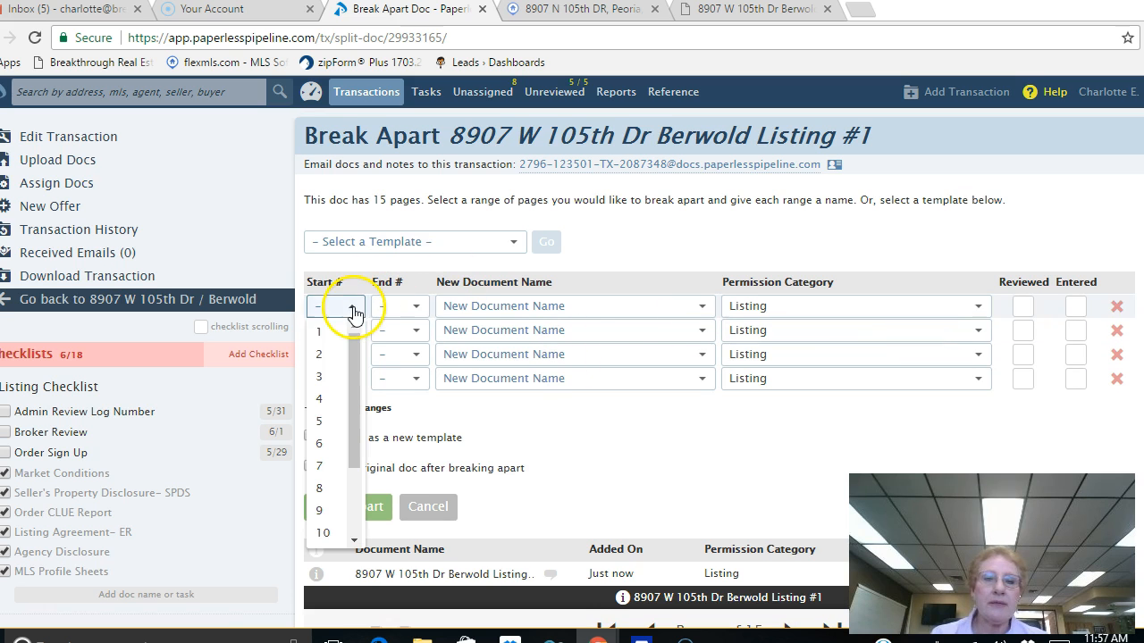
left_click(319, 336)
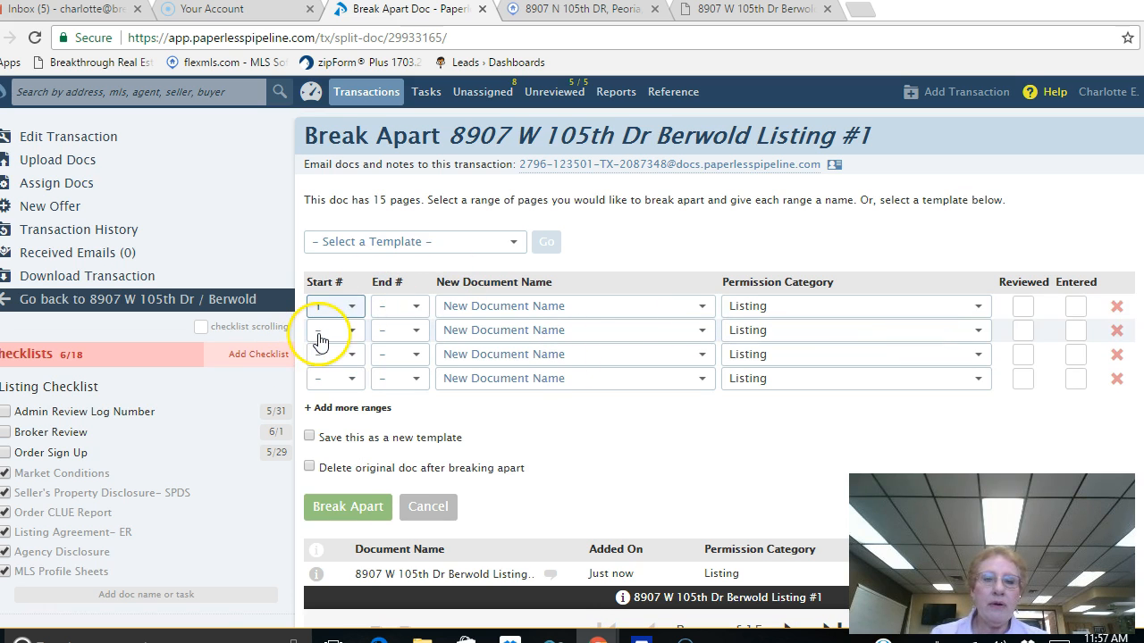
left_click(417, 311)
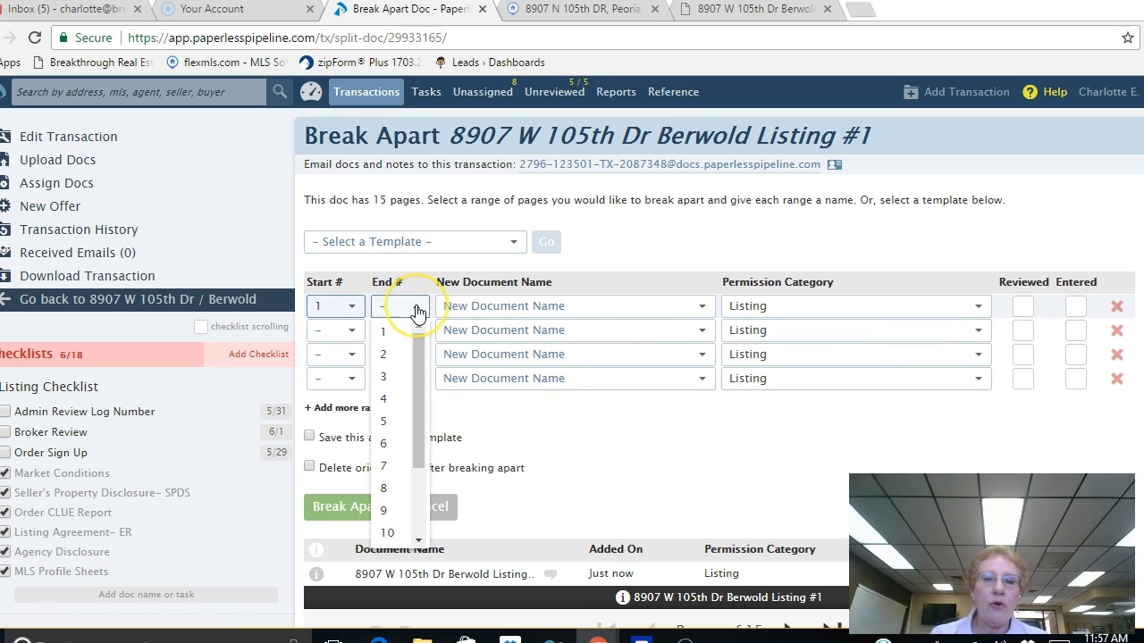
left_click(386, 354)
left_click(706, 307)
scroll(639, 393, "down", 3)
scroll(639, 393, "down", 5)
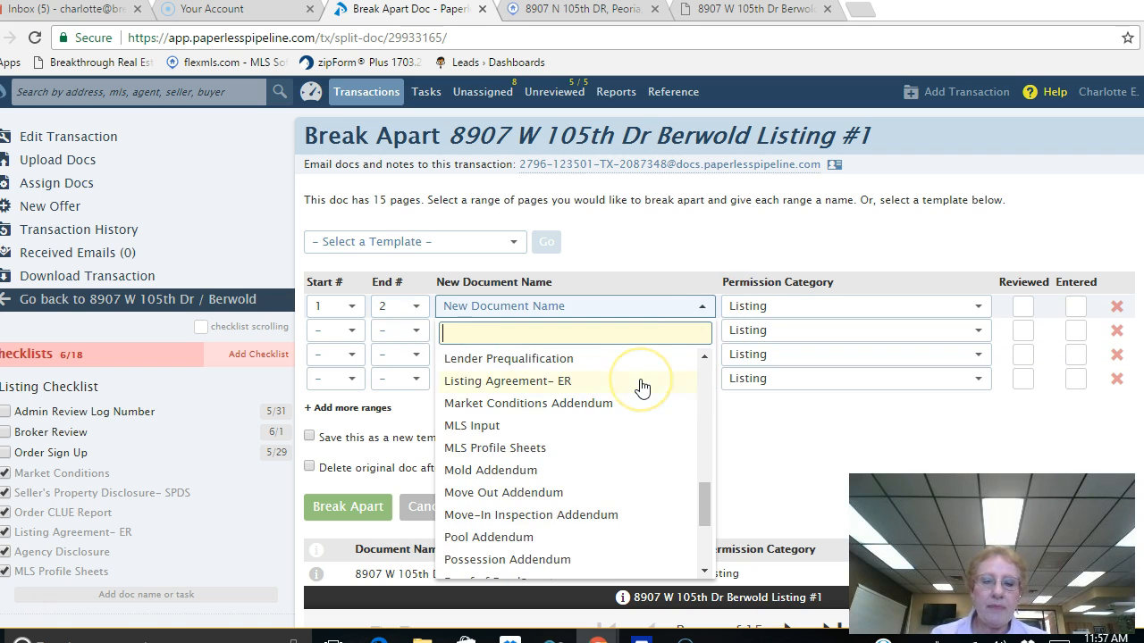
left_click(474, 427)
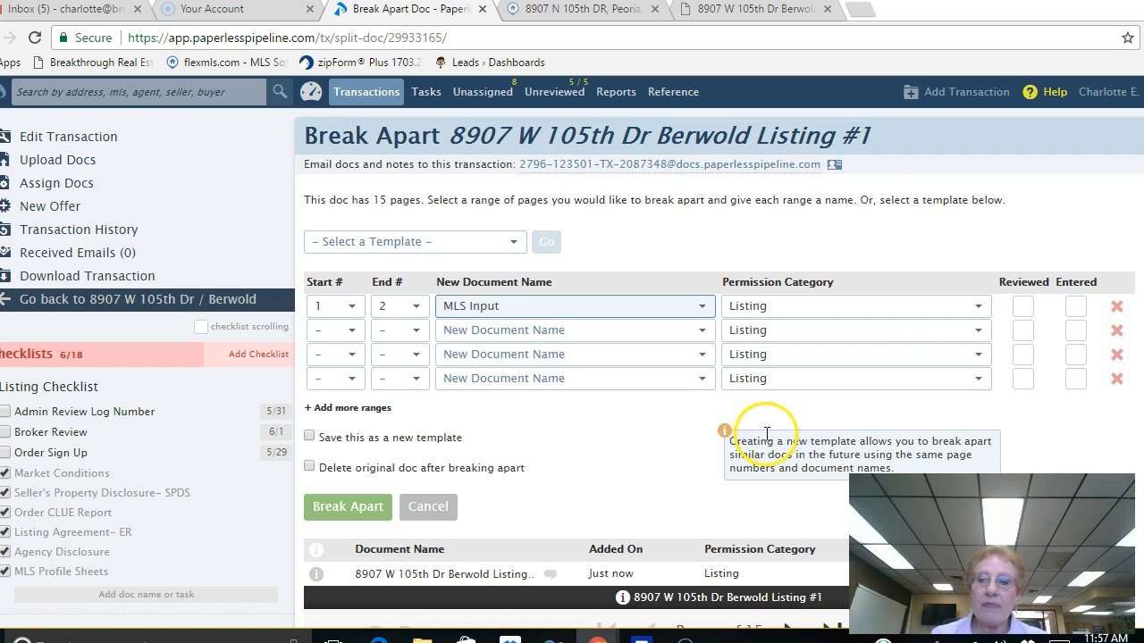
scroll(659, 456, "down", 2)
scroll(778, 205, "down", 4)
scroll(868, 191, "up", 3)
left_click(786, 363)
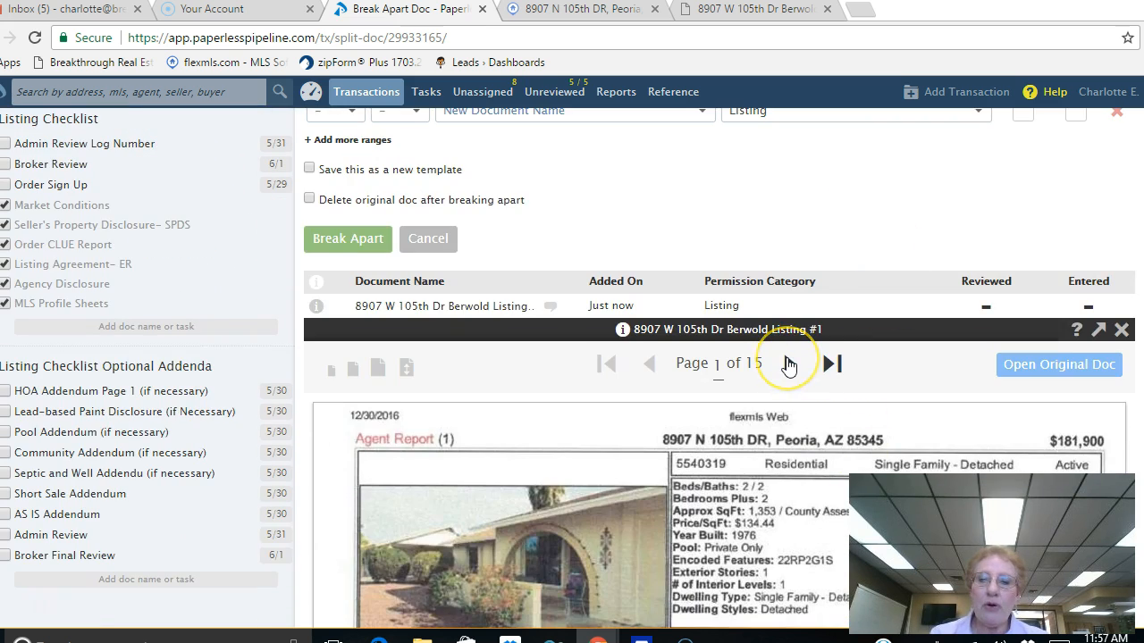
left_click(787, 363)
scroll(899, 375, "down", 1)
scroll(898, 375, "down", 2)
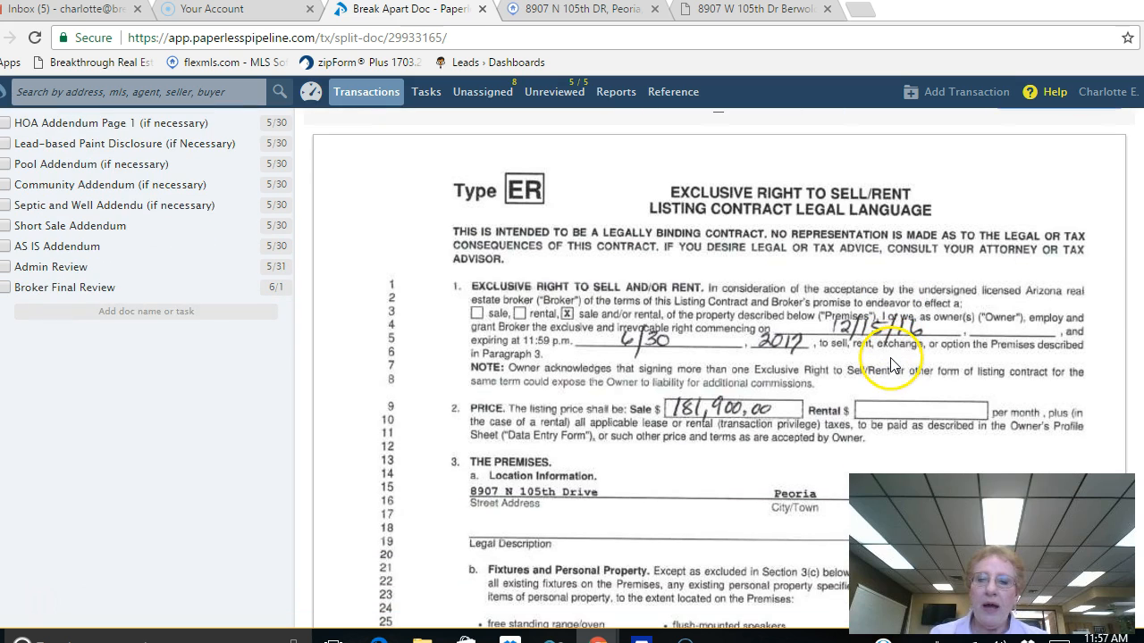
scroll(885, 348, "up", 2)
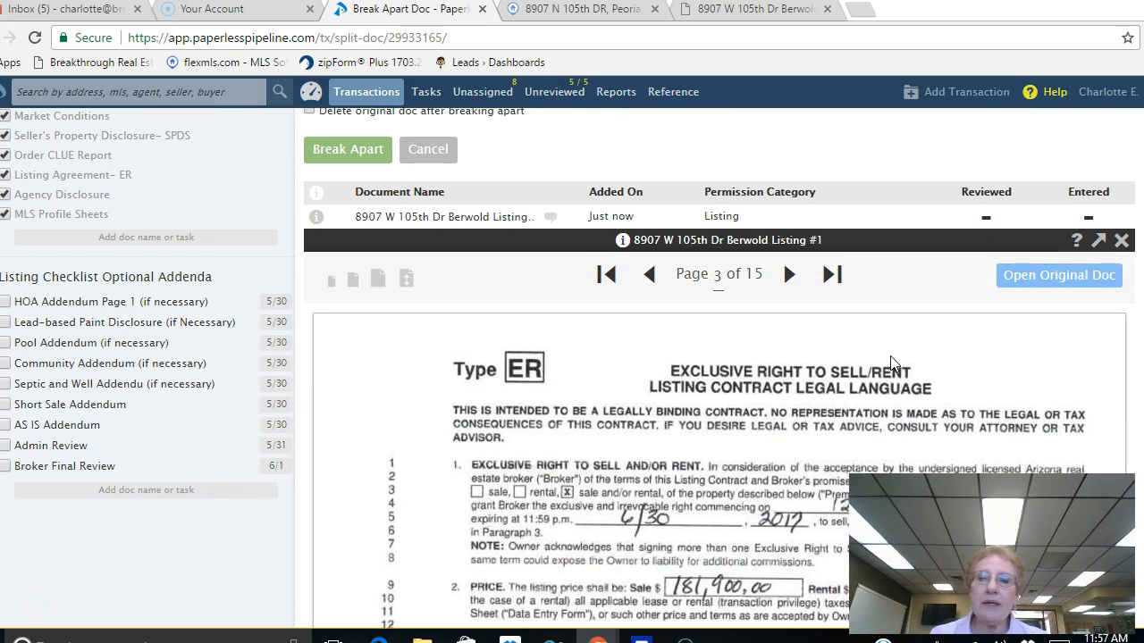
left_click(789, 275)
left_click(789, 275)
left_click(789, 276)
left_click(789, 275)
left_click(789, 275)
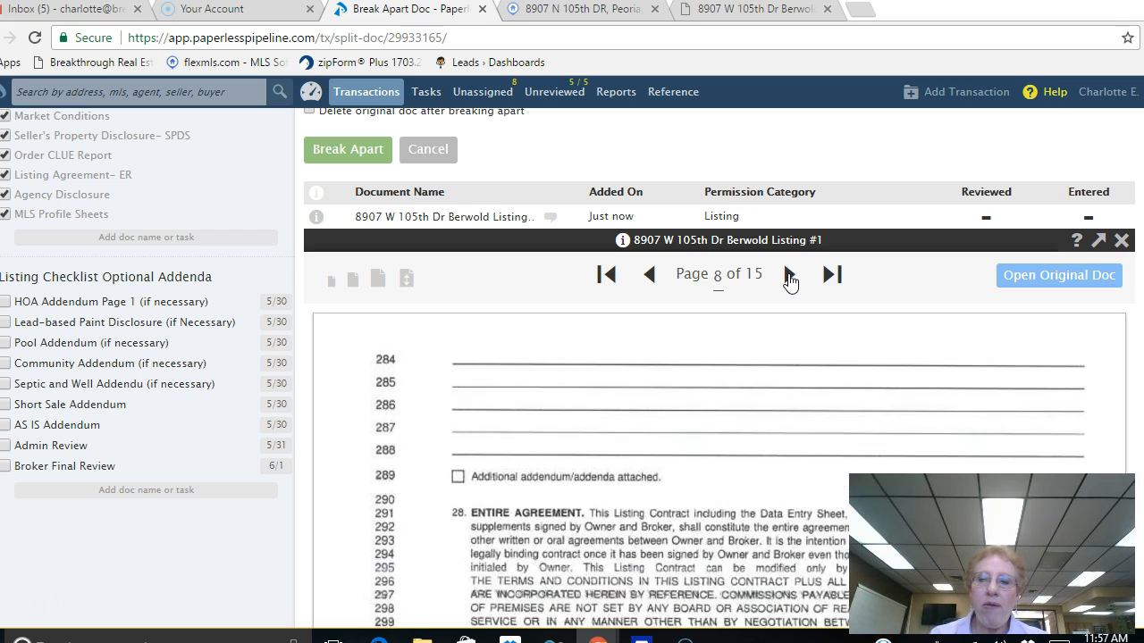
left_click(789, 275)
left_click(789, 276)
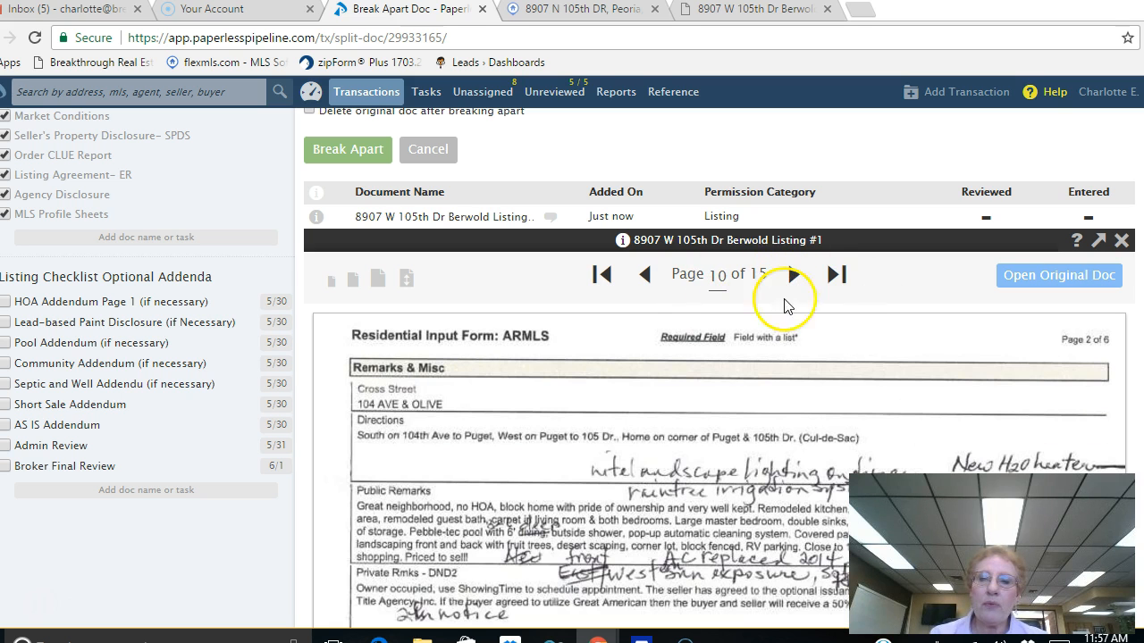
left_click(643, 275)
left_click(646, 277)
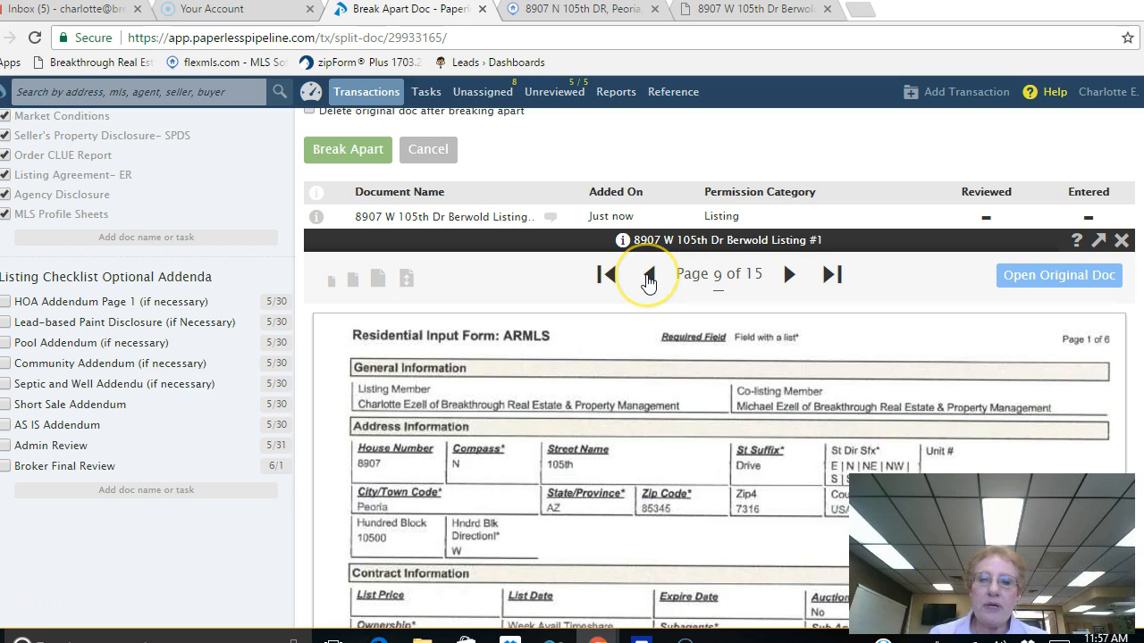
scroll(781, 380, "down", 6)
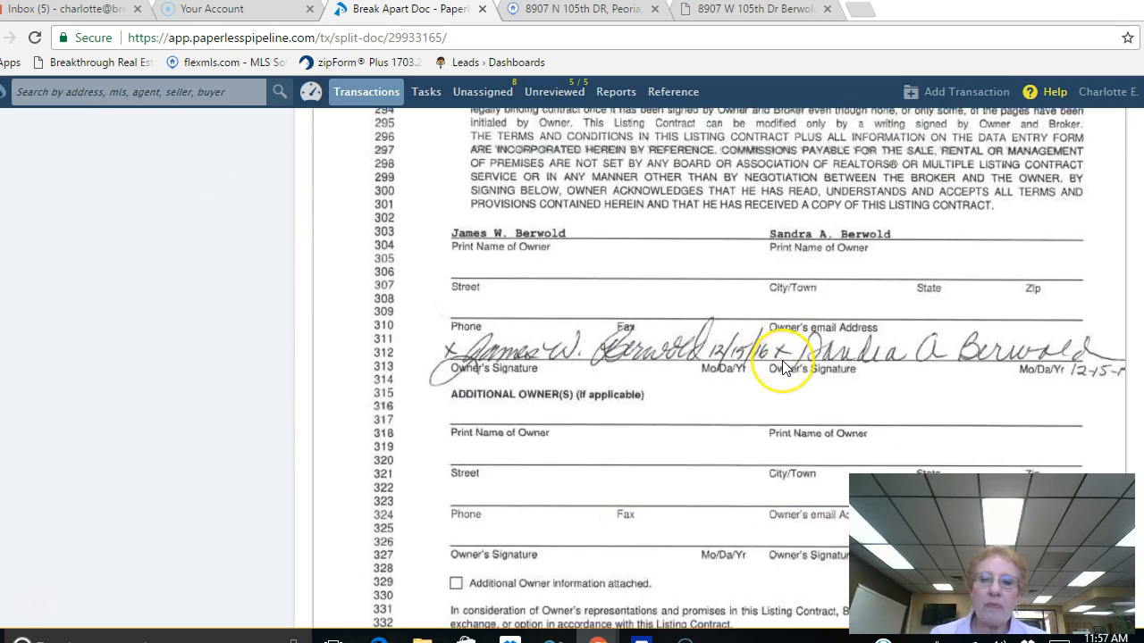
scroll(783, 371, "down", 2)
scroll(783, 362, "up", 5)
scroll(783, 362, "up", 2)
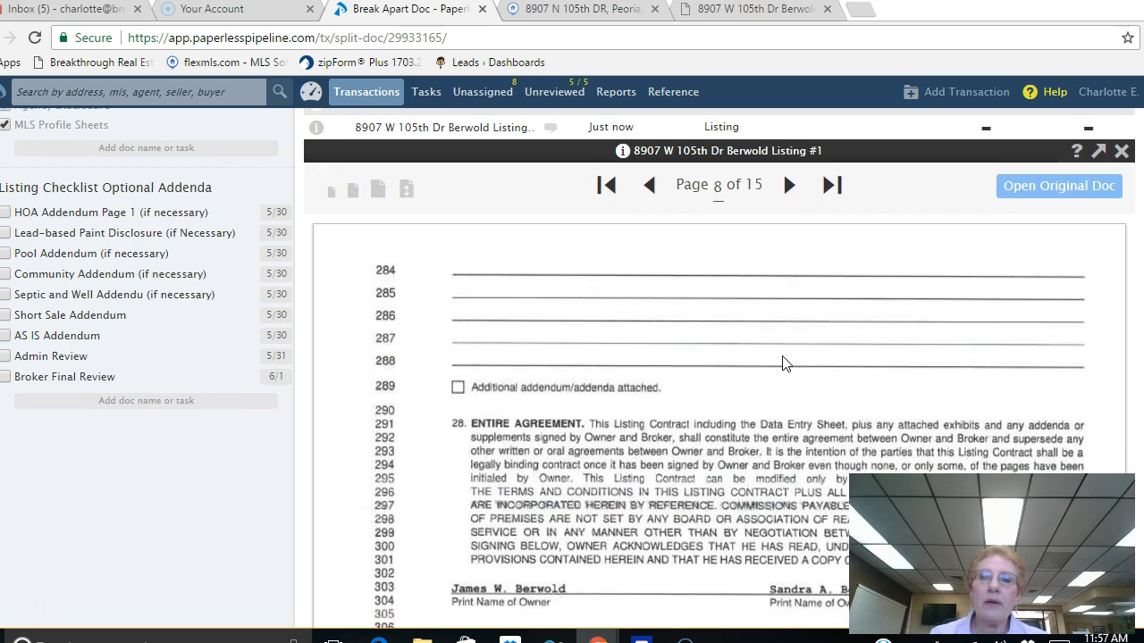
scroll(724, 335, "up", 6)
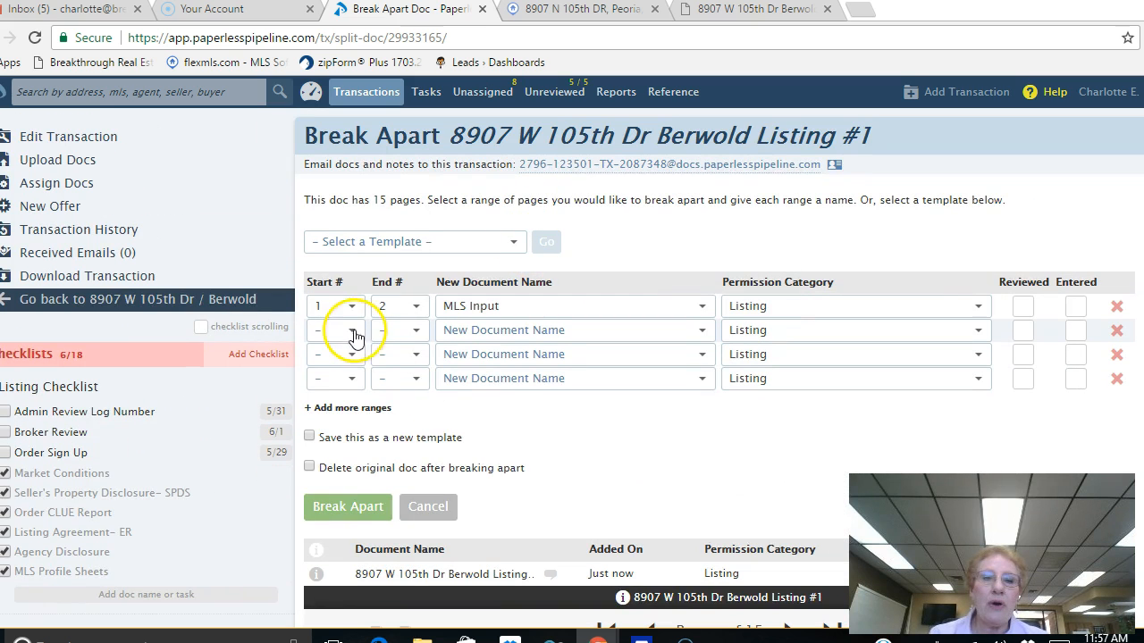
Step: Set the second range to pages 3–8, named 'Listing Agreement- ER'
left_click(352, 331)
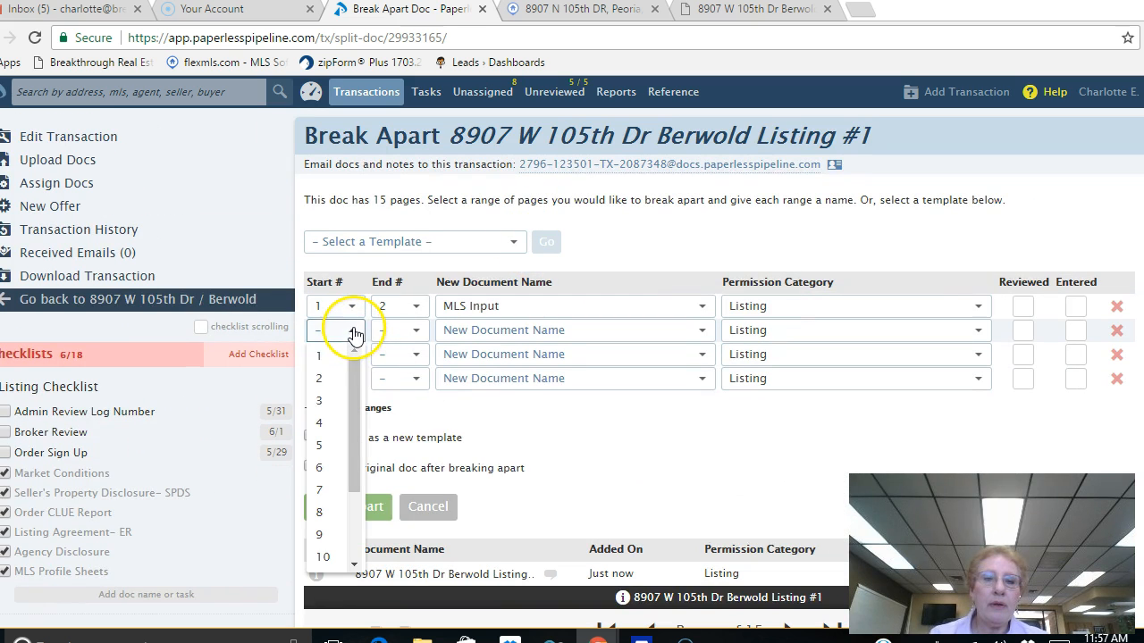
left_click(325, 404)
left_click(404, 330)
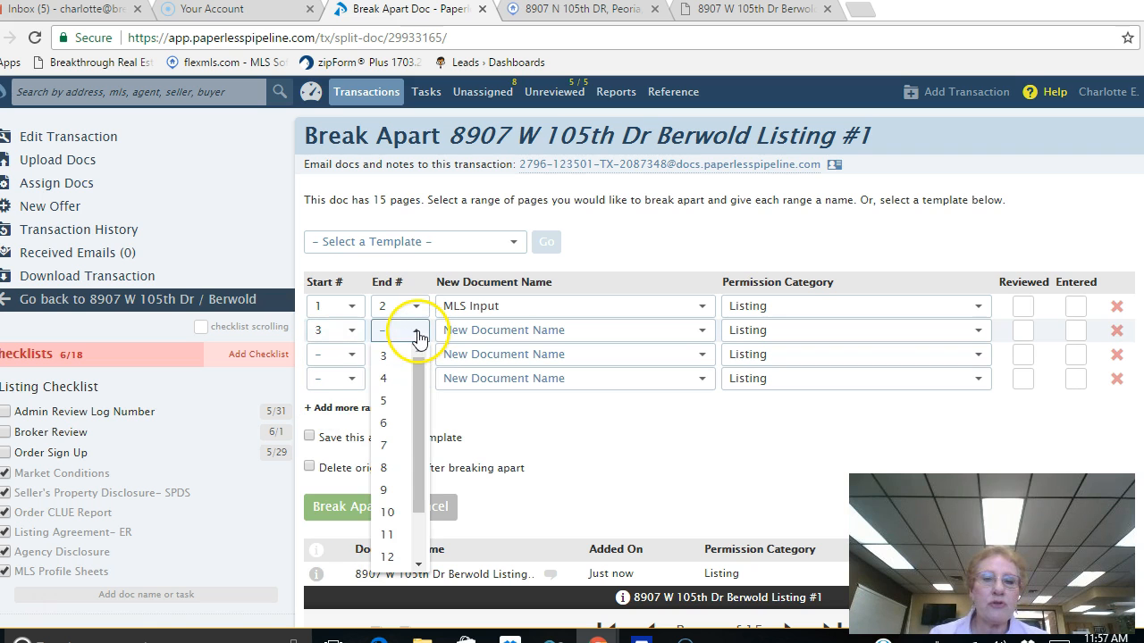
left_click(386, 467)
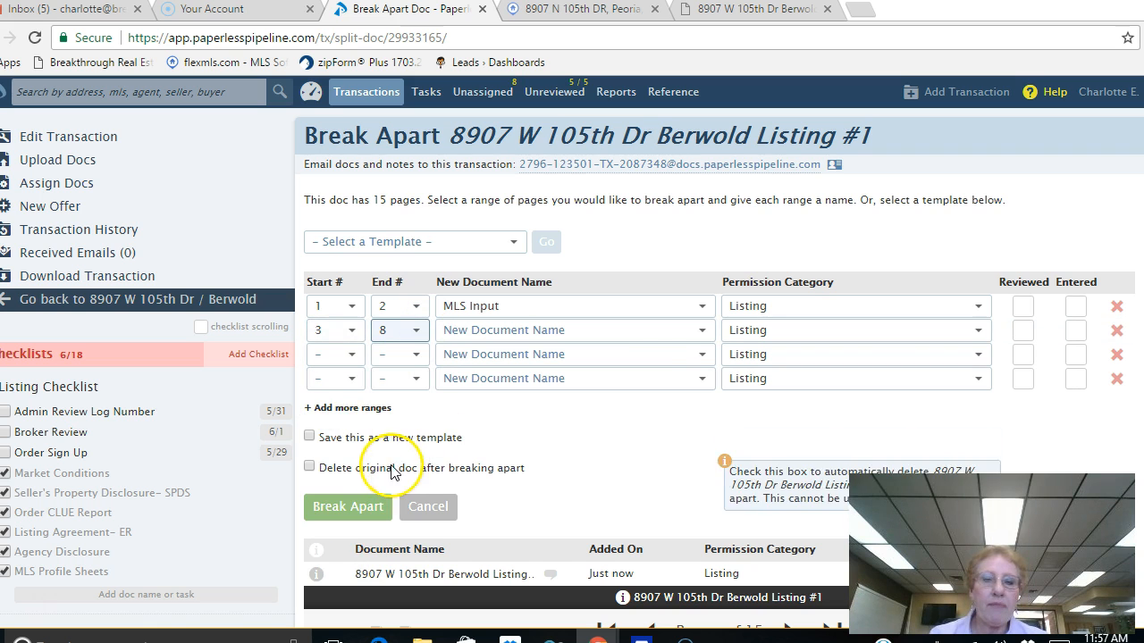
left_click(702, 330)
scroll(706, 349, "down", 2)
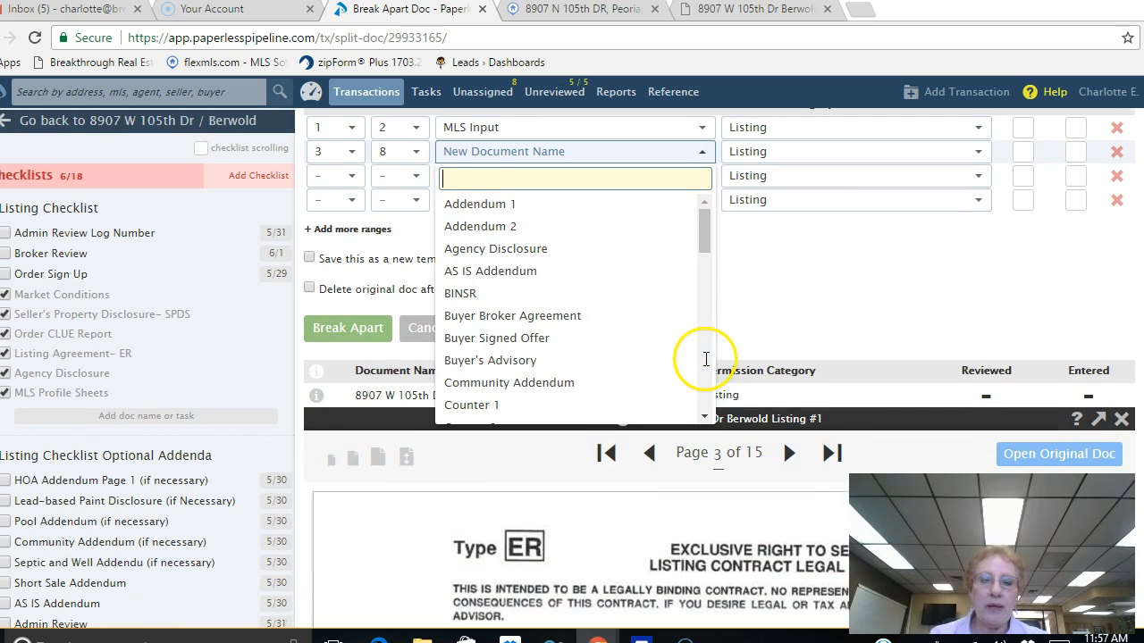
scroll(706, 365, "down", 5)
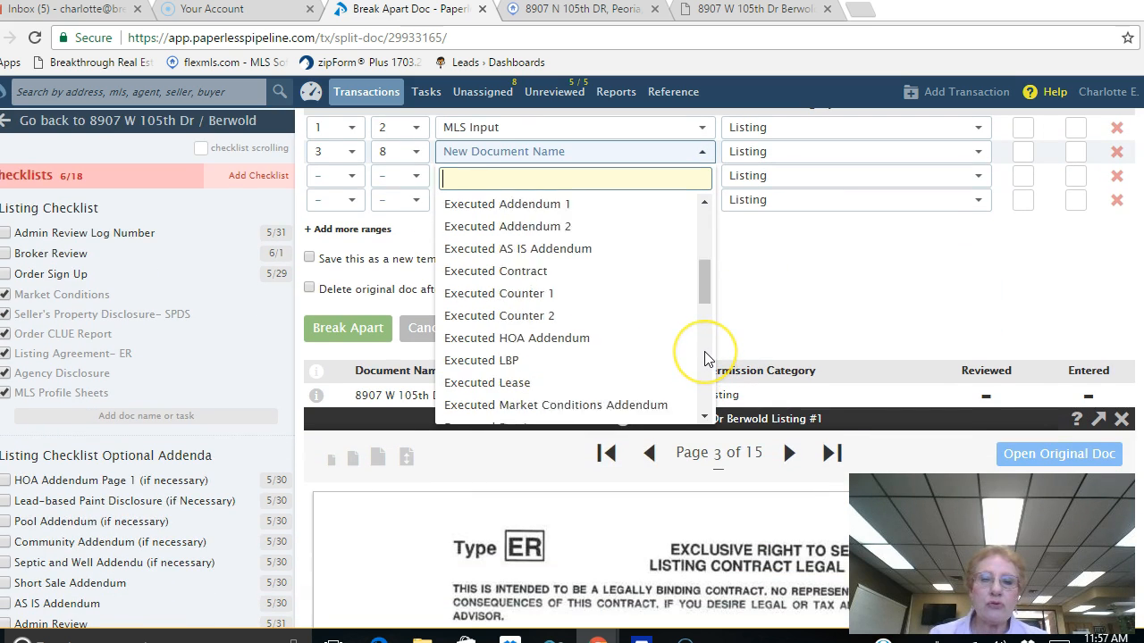
scroll(706, 358, "down", 2)
scroll(554, 331, "down", 2)
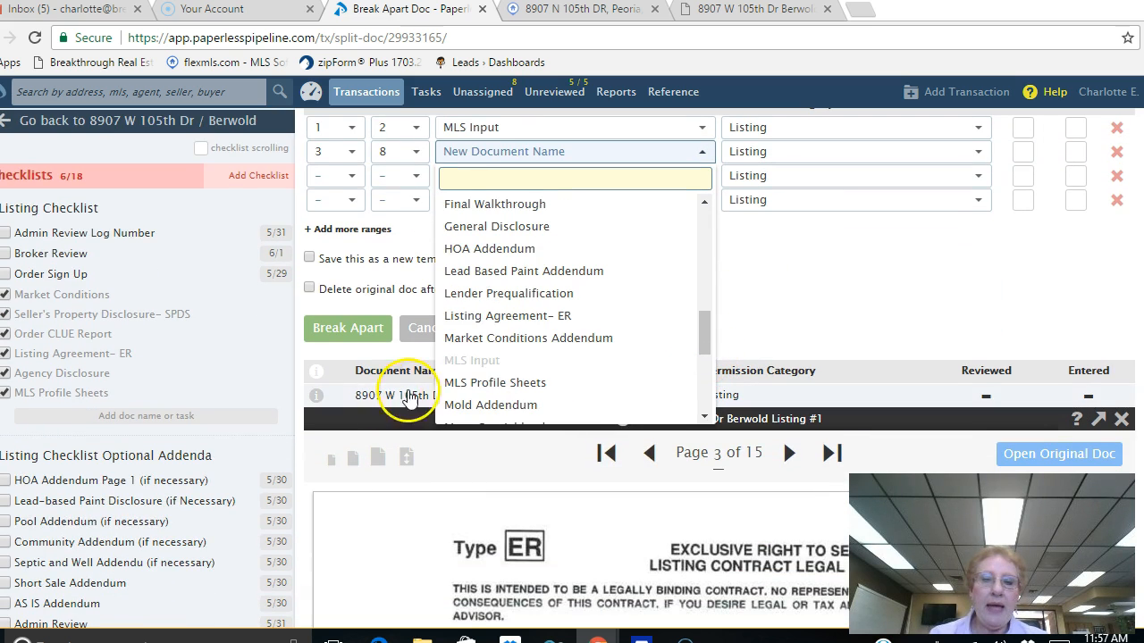
left_click(523, 319)
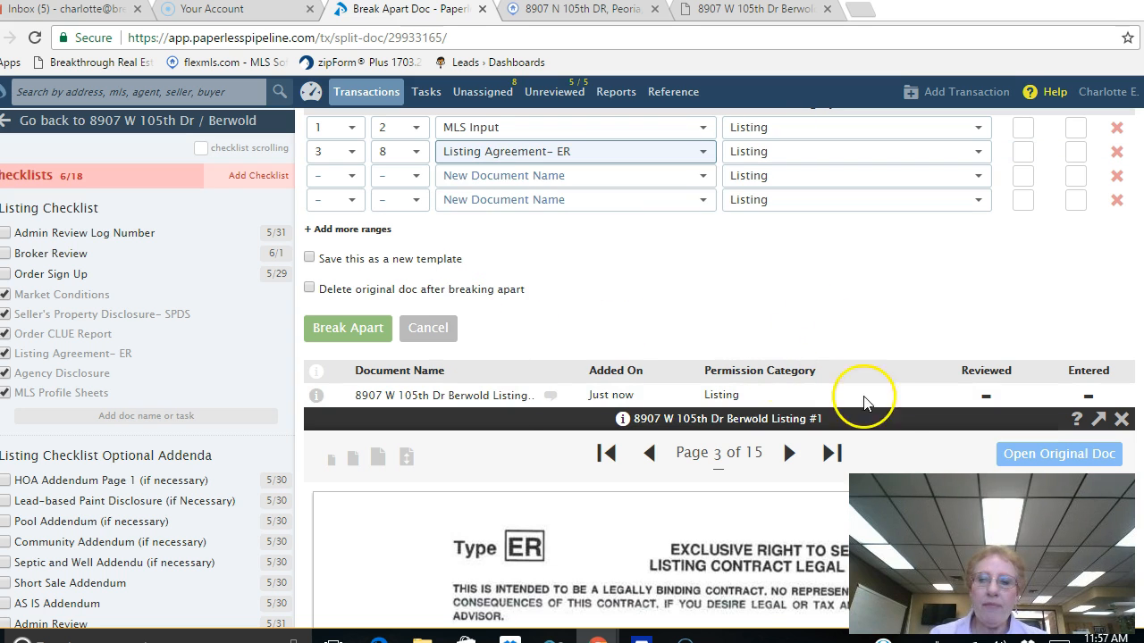
scroll(885, 369, "down", 3)
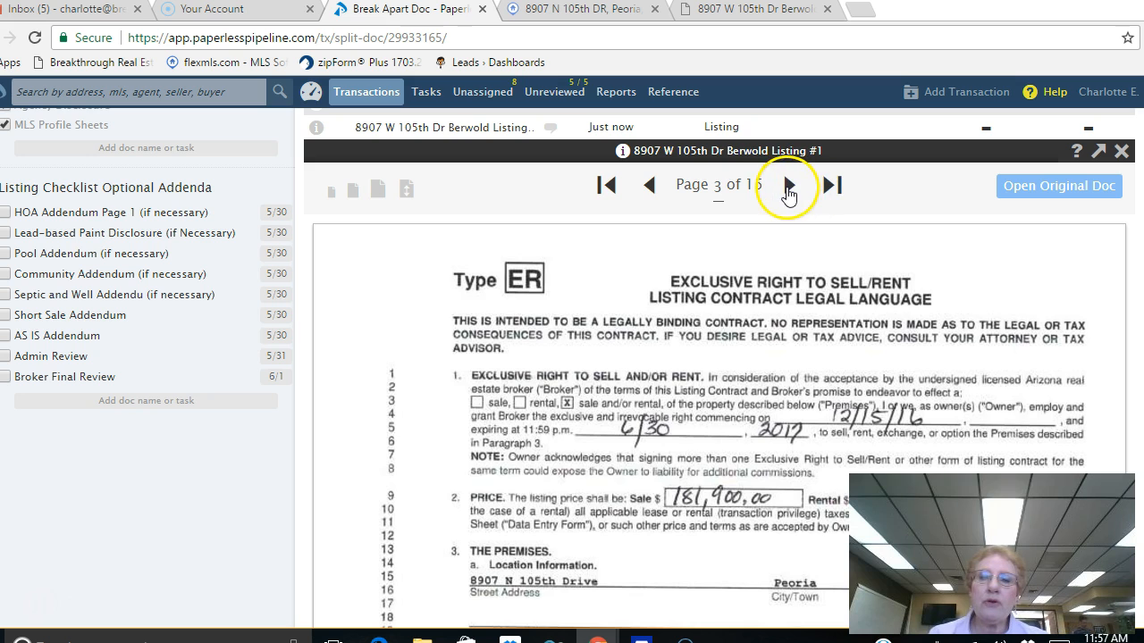
Step: Page through the listing PDF to the last page, then back to page 14
left_click(790, 193)
left_click(789, 193)
left_click(789, 193)
left_click(789, 194)
left_click(789, 194)
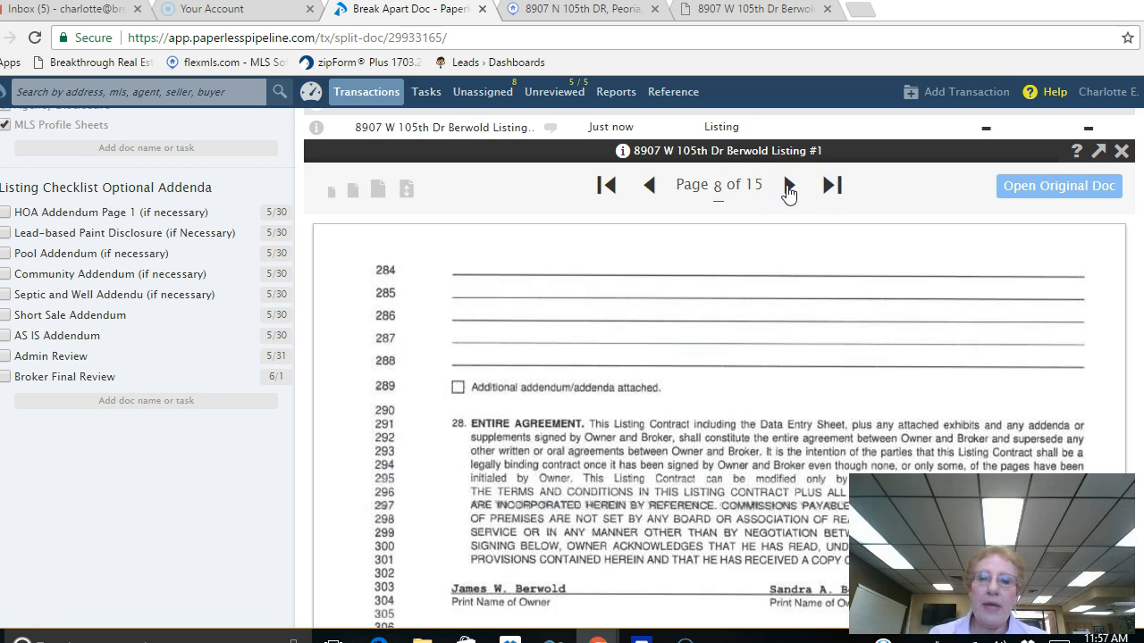
left_click(789, 193)
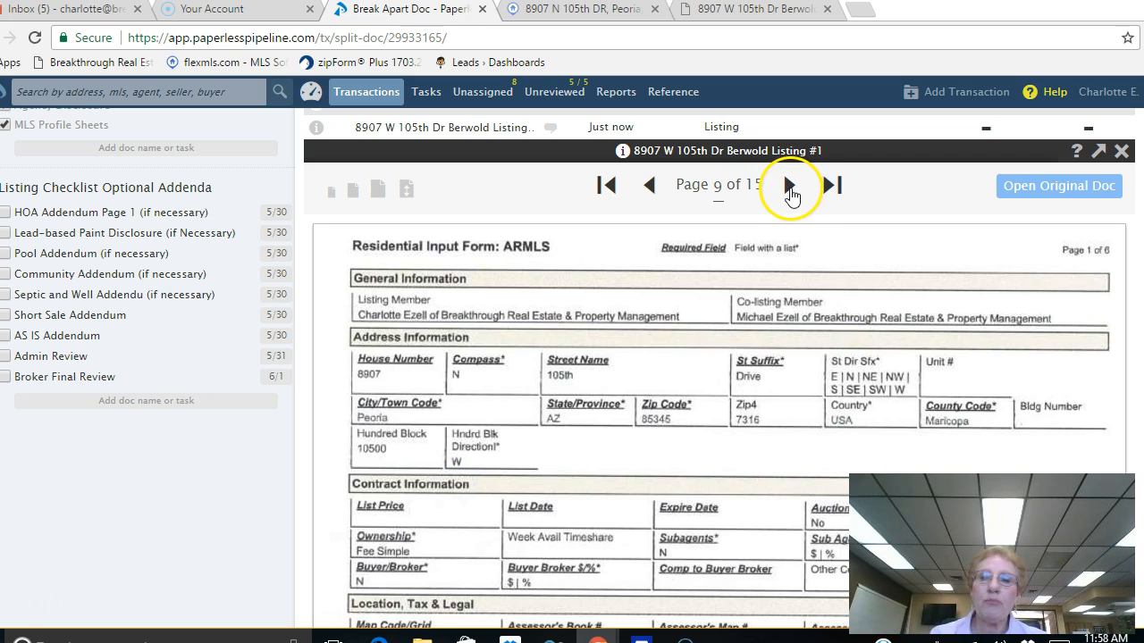
left_click(789, 193)
left_click(789, 193)
left_click(790, 194)
left_click(790, 194)
left_click(790, 193)
left_click(790, 193)
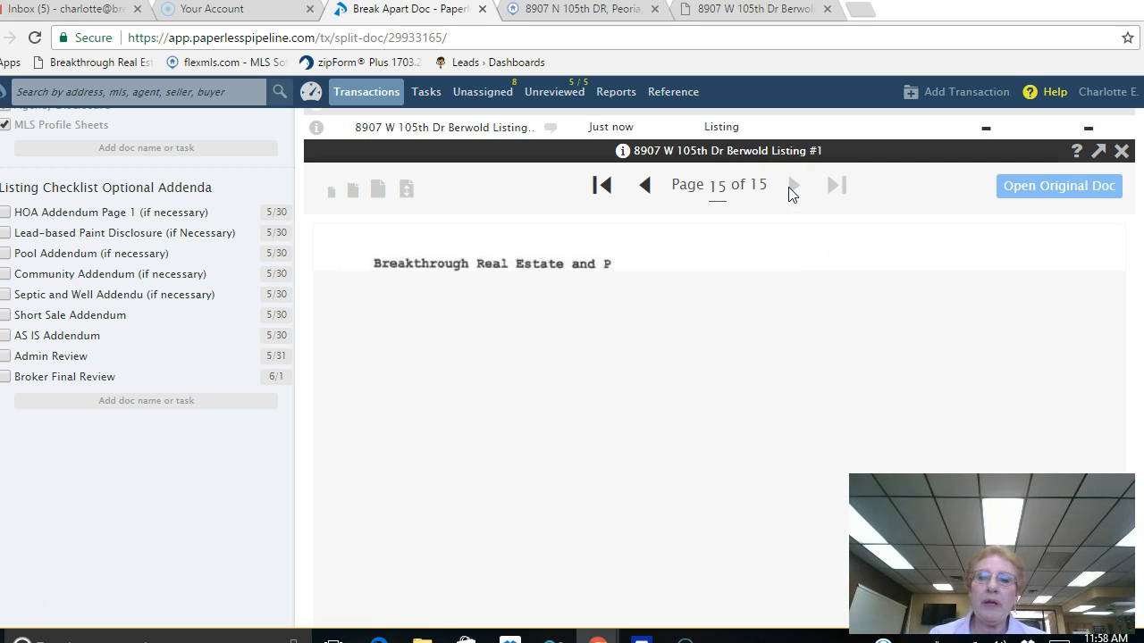
left_click(631, 186)
scroll(625, 273, "down", 5)
scroll(623, 264, "up", 5)
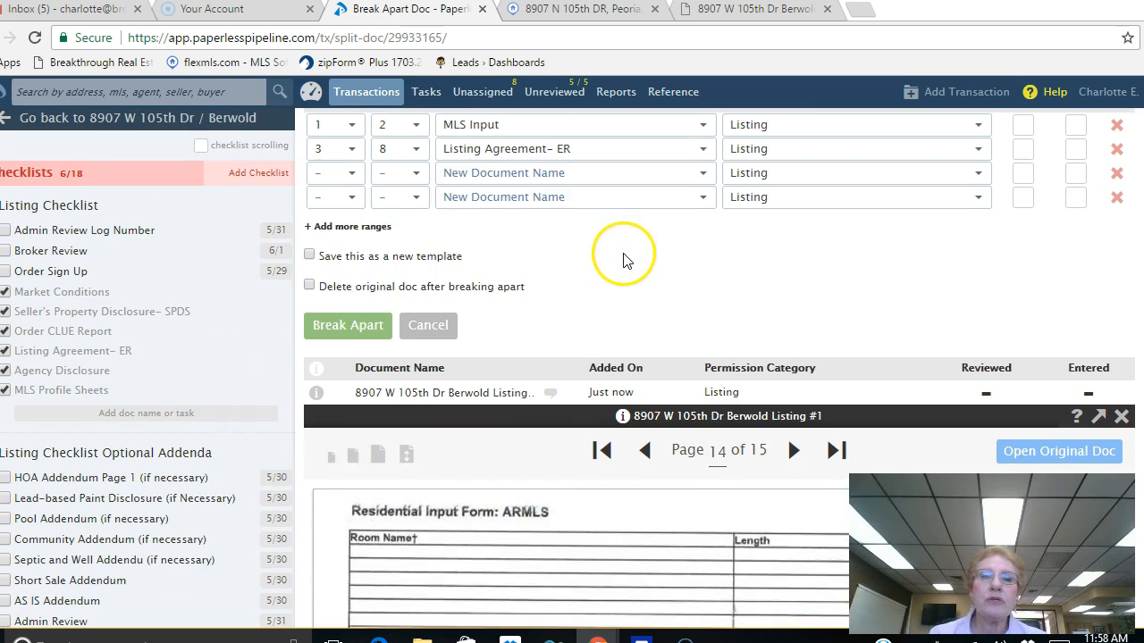
Step: Set the third range to pages 9–14, named 'MLS Profile Sheets'
left_click(343, 177)
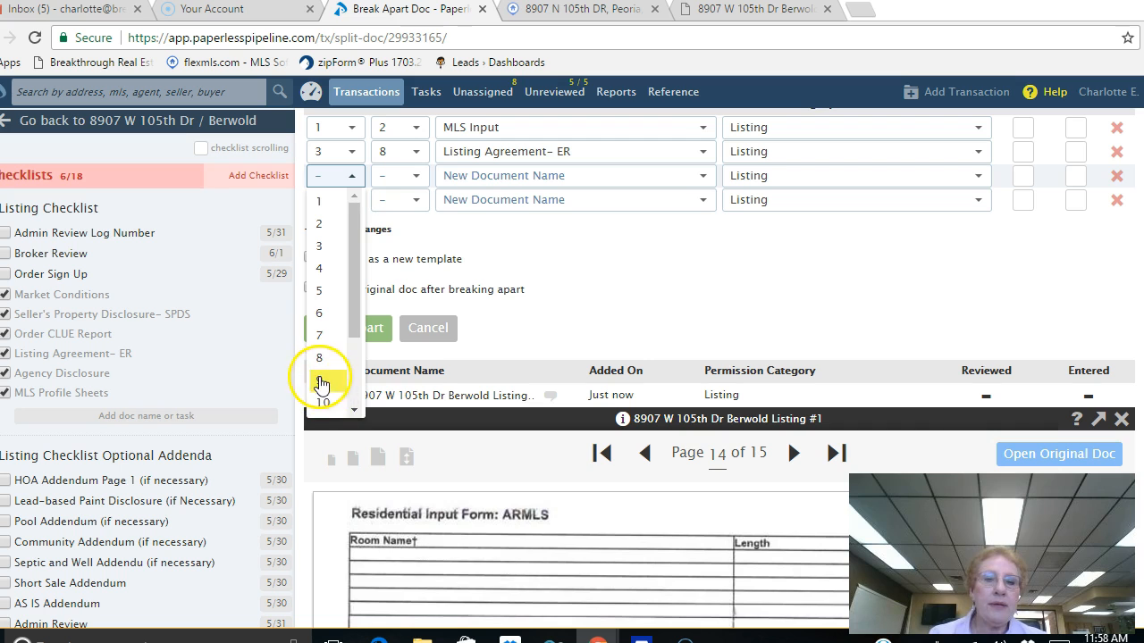
left_click(323, 383)
left_click(416, 180)
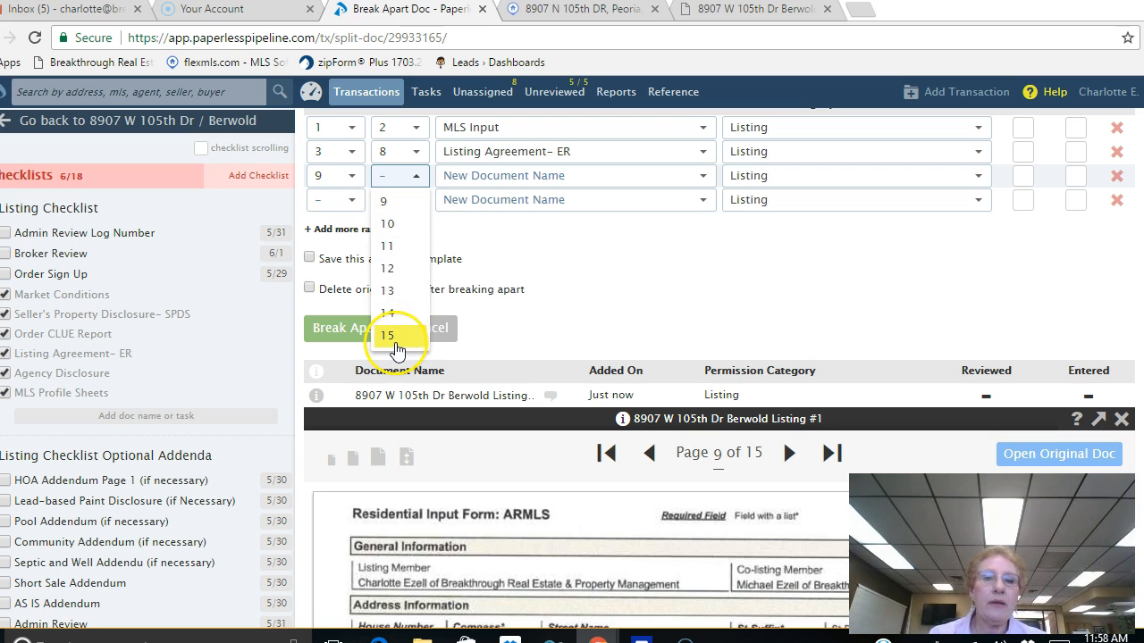
left_click(389, 315)
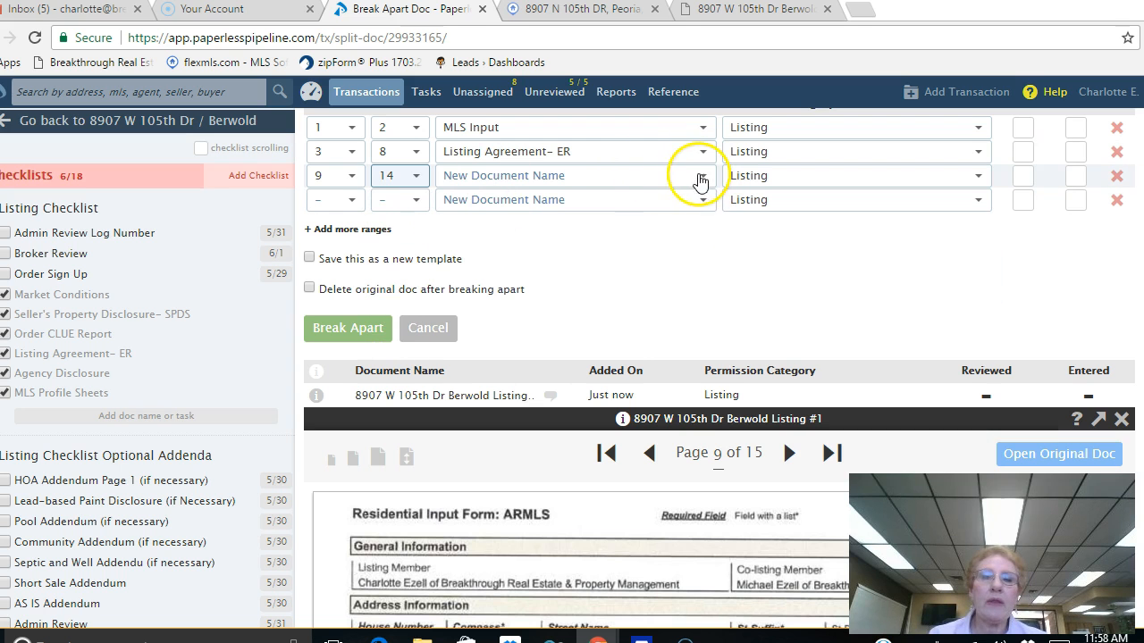
left_click(703, 177)
scroll(707, 300, "down", 8)
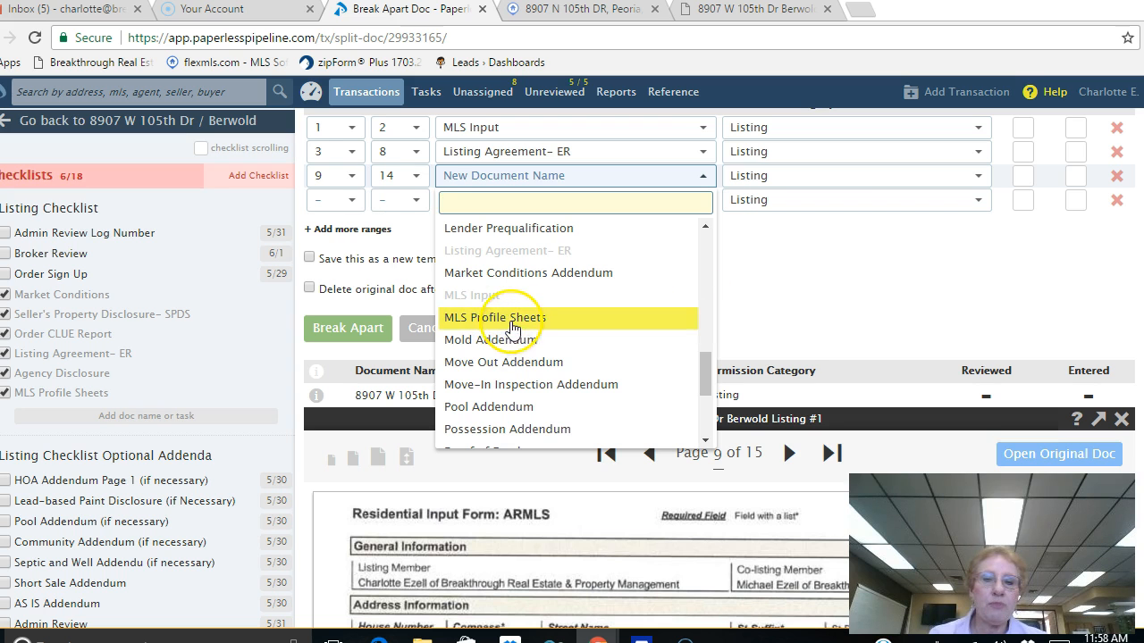
left_click(496, 318)
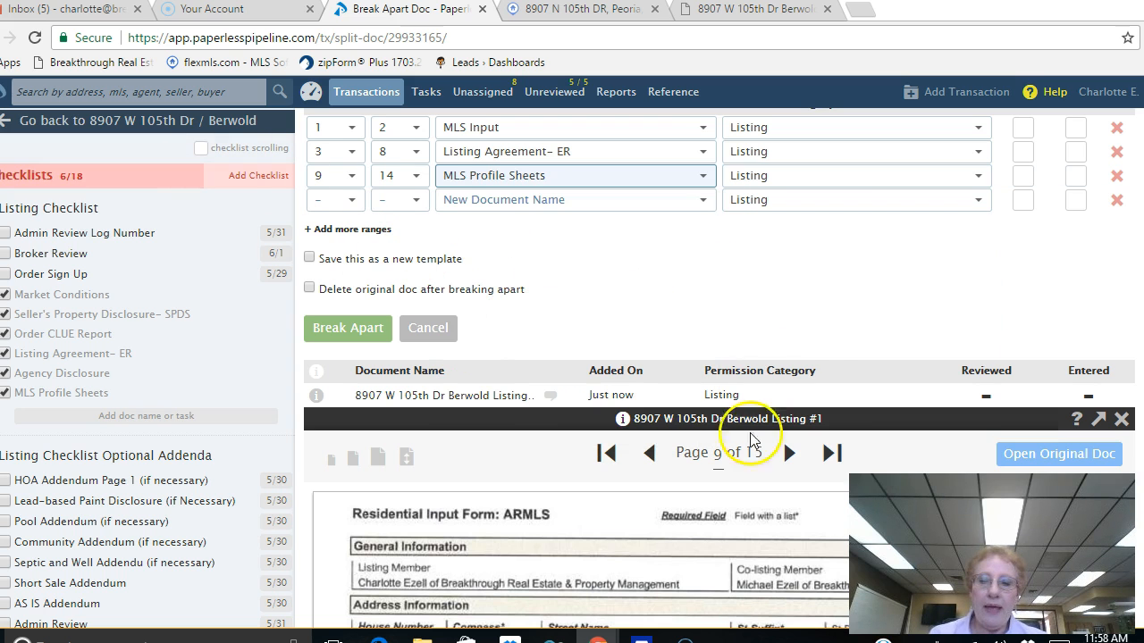
Step: Page the preview forward to the last page, page 15
left_click(789, 460)
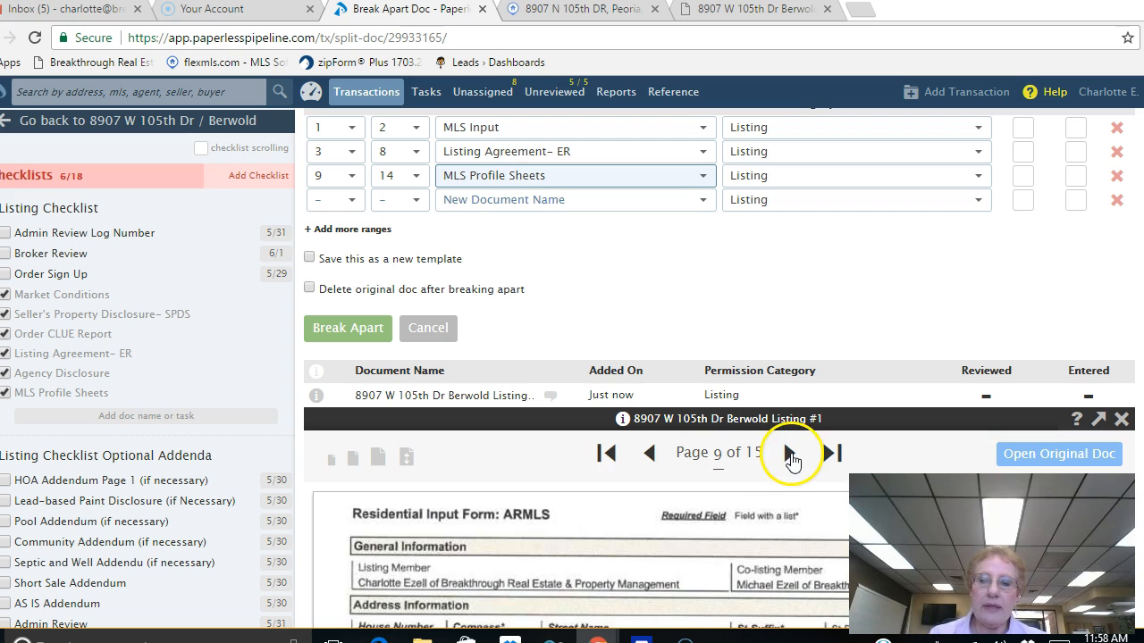
left_click(791, 455)
left_click(792, 456)
left_click(793, 454)
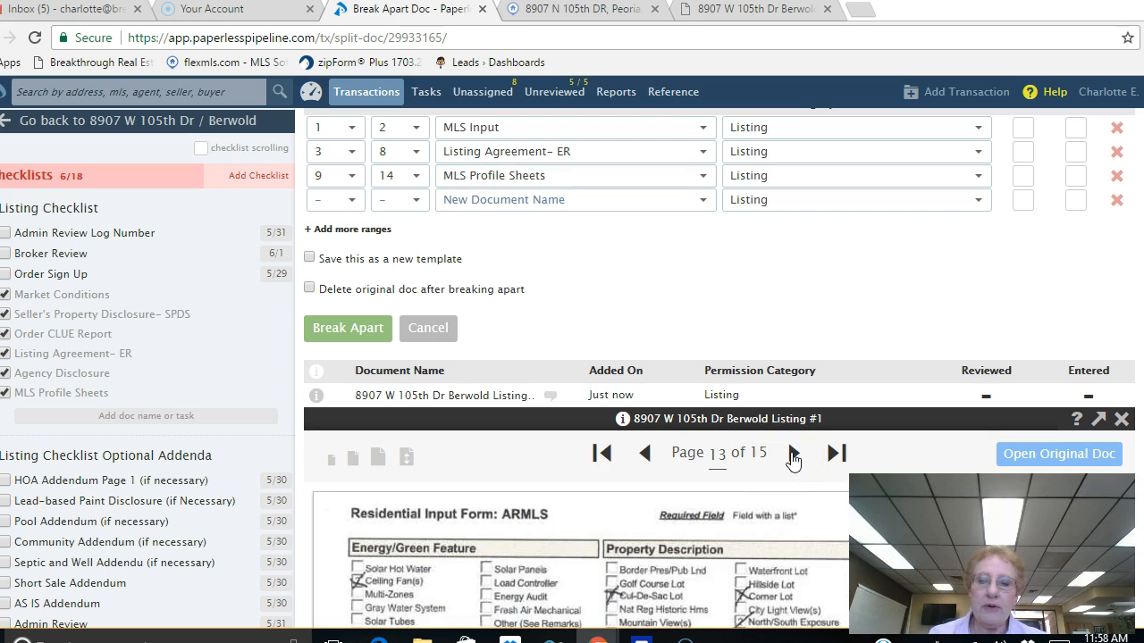
left_click(793, 457)
left_click(794, 458)
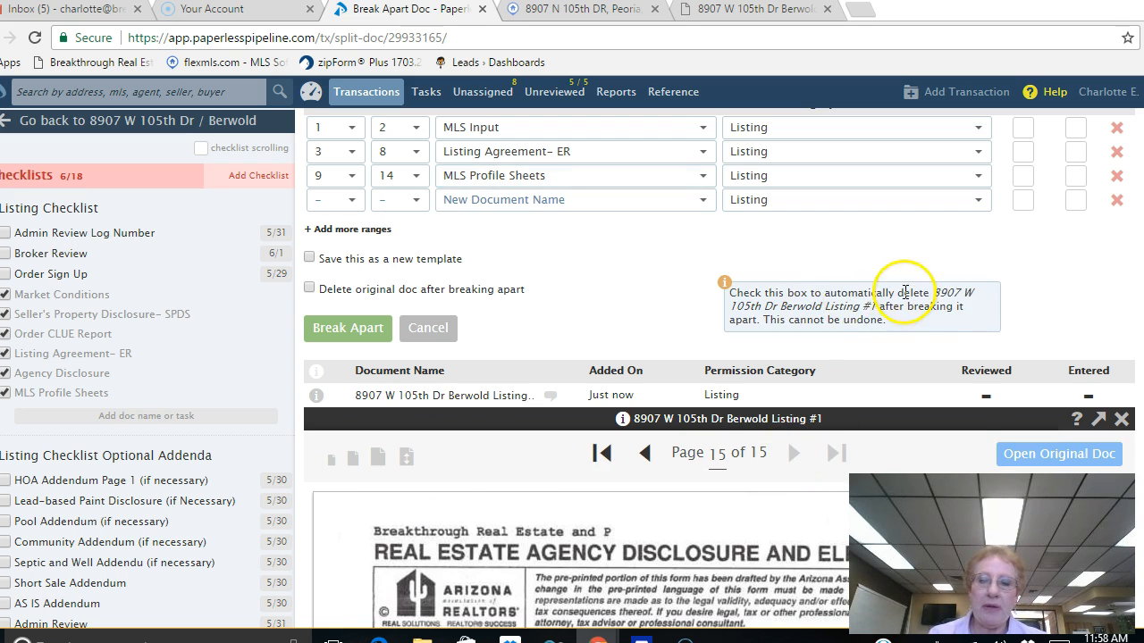
scroll(1023, 284, "down", 3)
scroll(1023, 284, "up", 5)
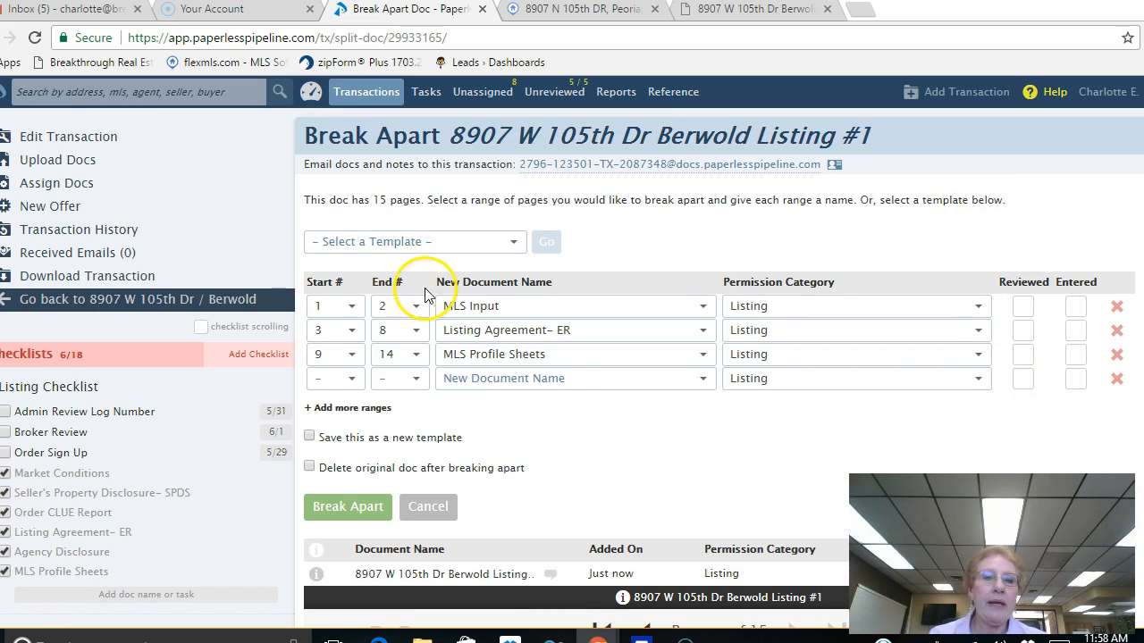
Step: Set the fourth range to page 15 only, named 'Agency Disclosure'
left_click(348, 379)
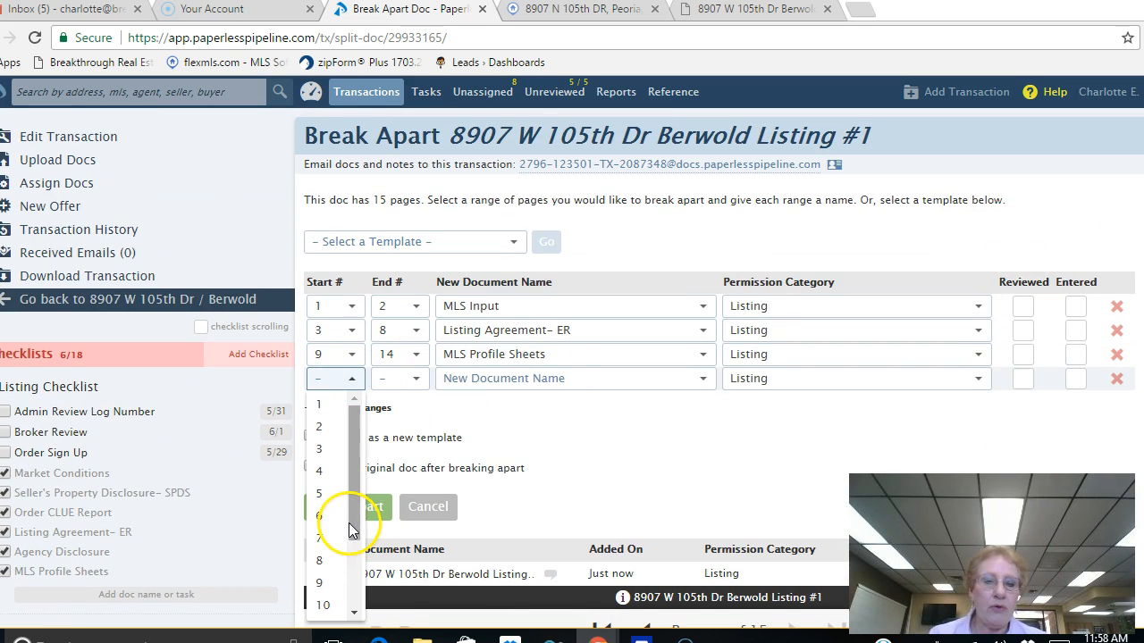
scroll(350, 521, "down", 2)
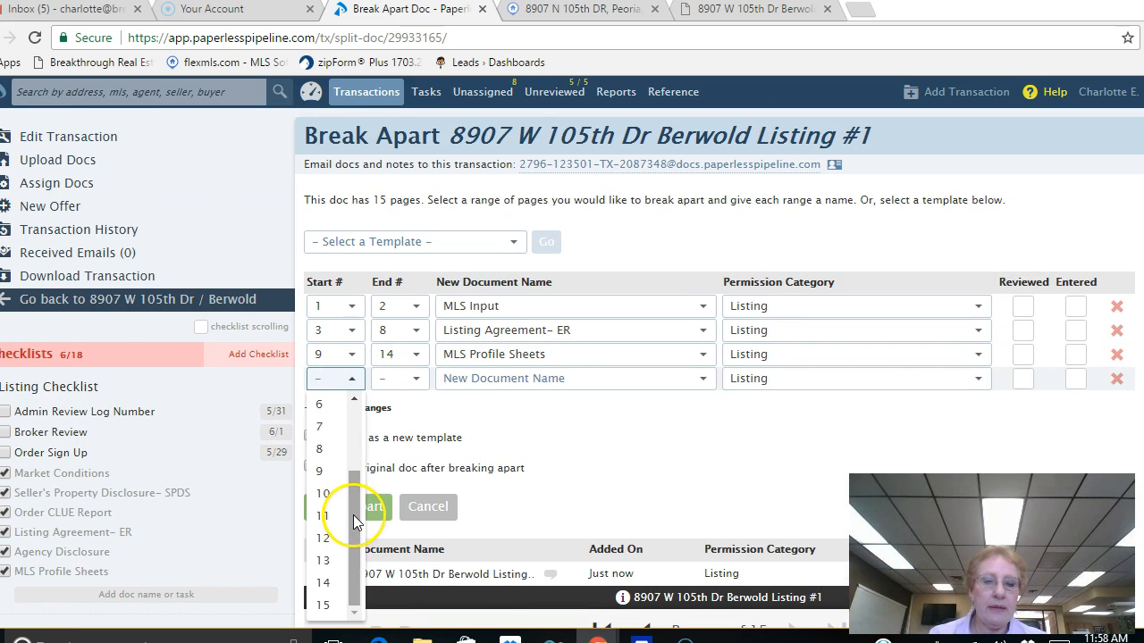
left_click(324, 605)
left_click(416, 379)
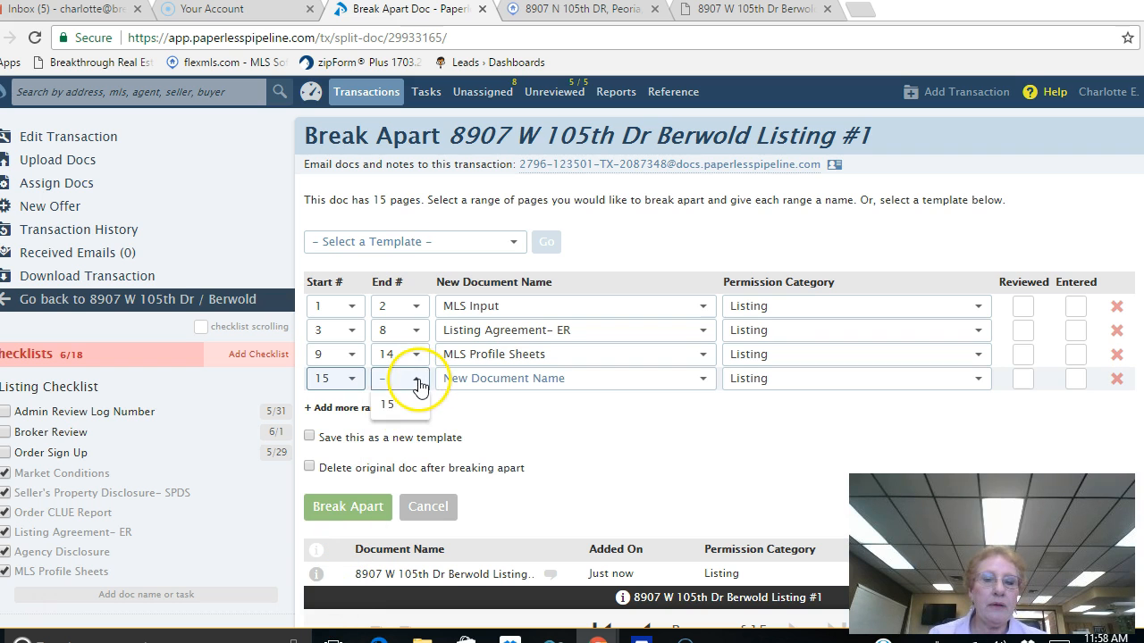
left_click(398, 399)
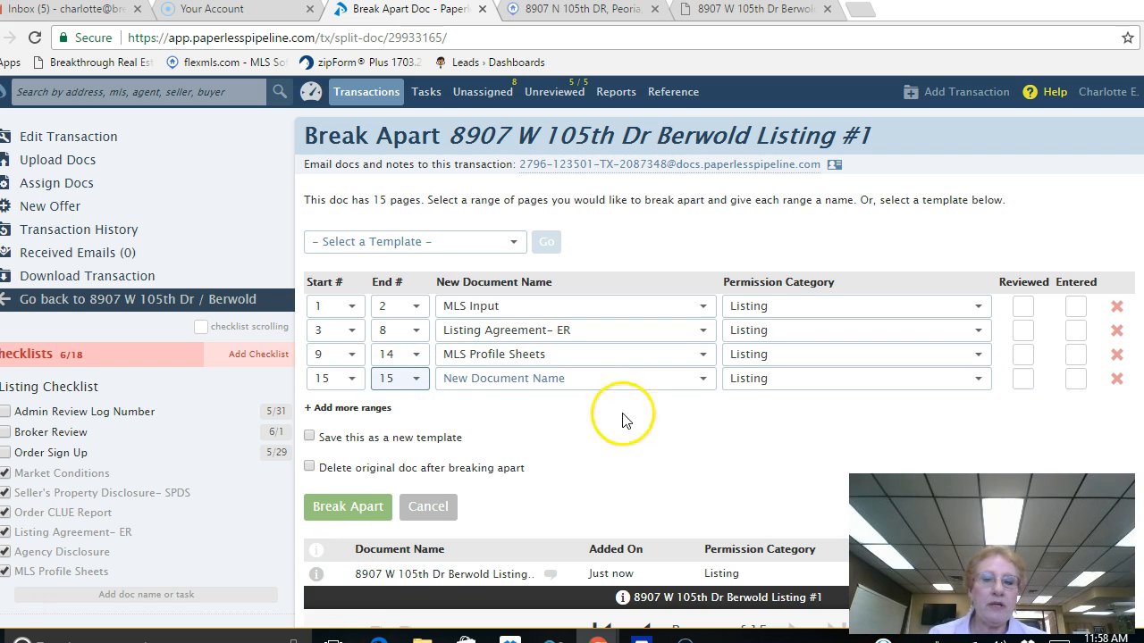
left_click(703, 379)
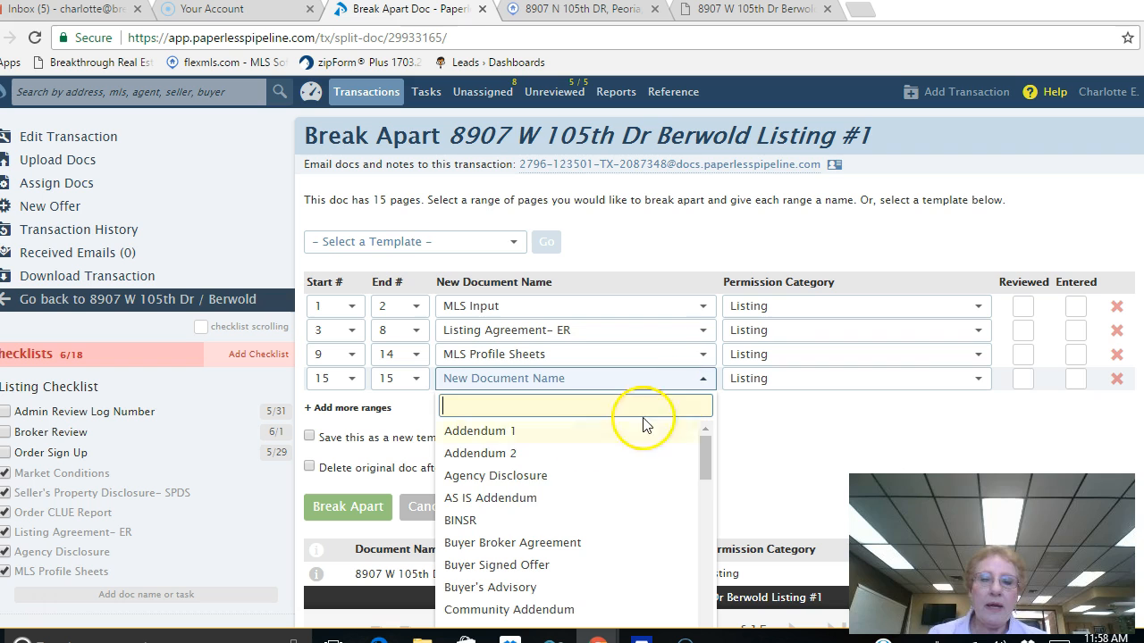
left_click(534, 477)
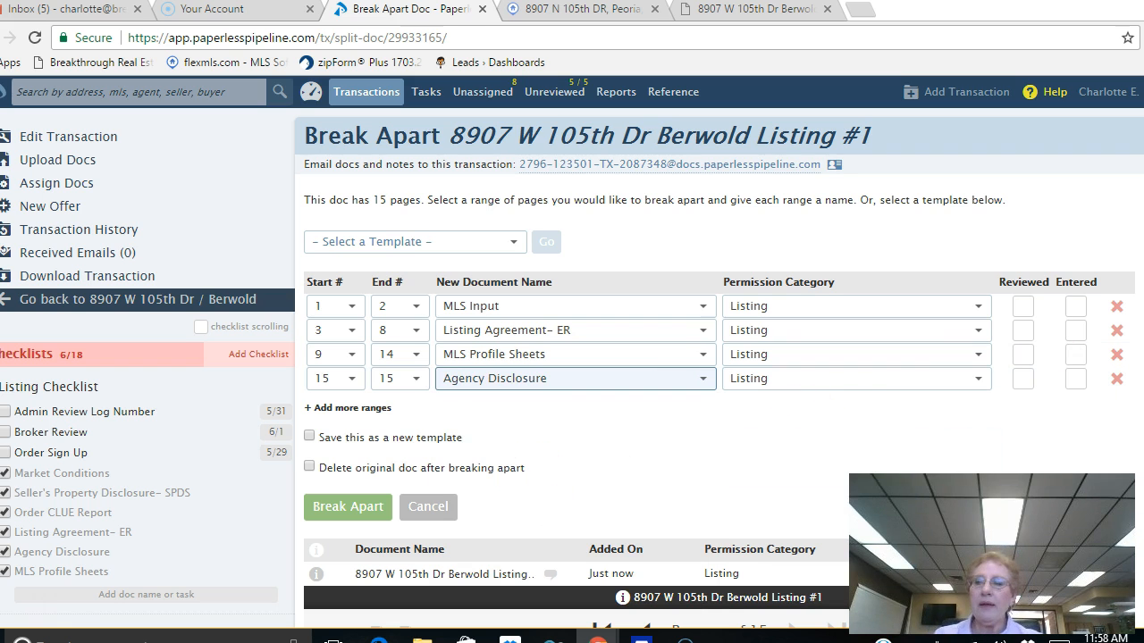
scroll(544, 210, "down", 2)
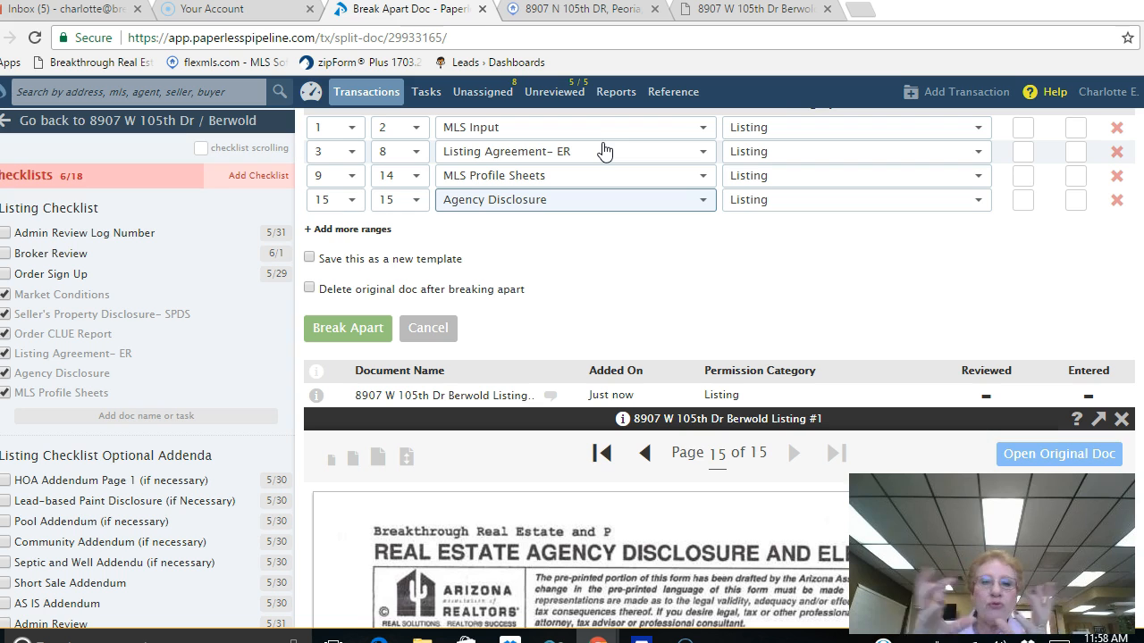
Step: Break apart the PDF with 'Delete original doc' ticked, then review the four new Listing Docs
left_click(310, 291)
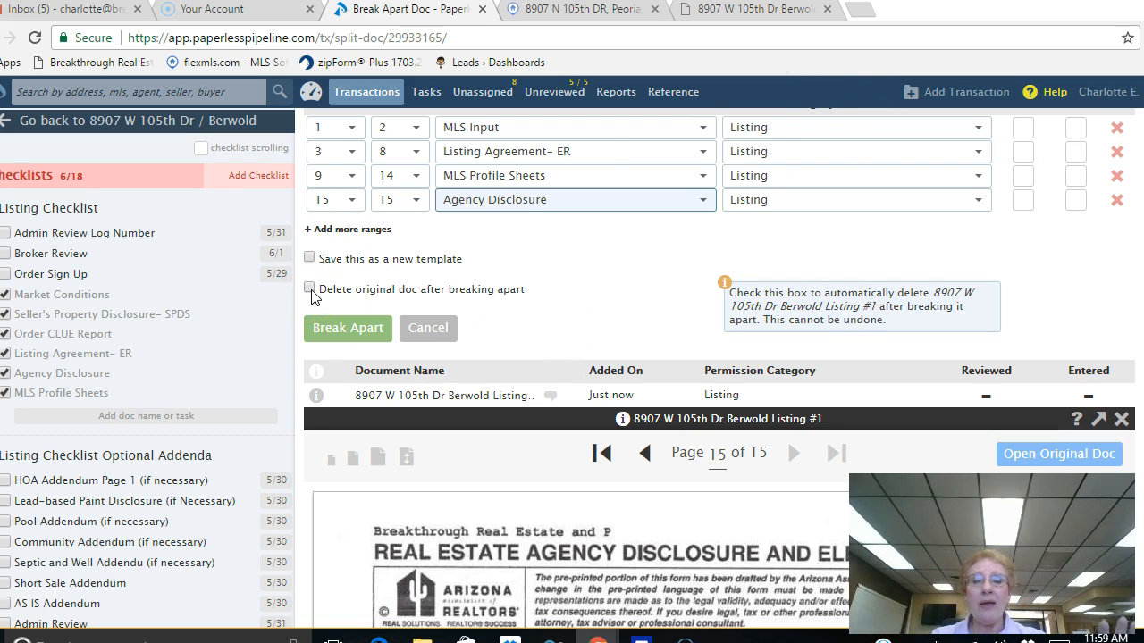
left_click(309, 288)
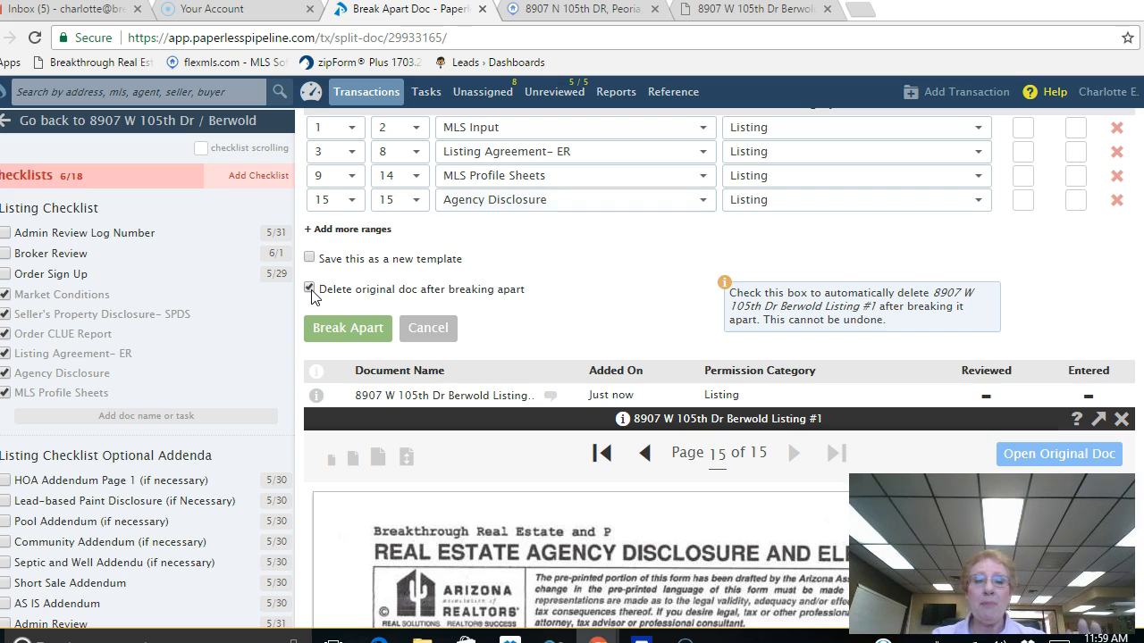
left_click(340, 329)
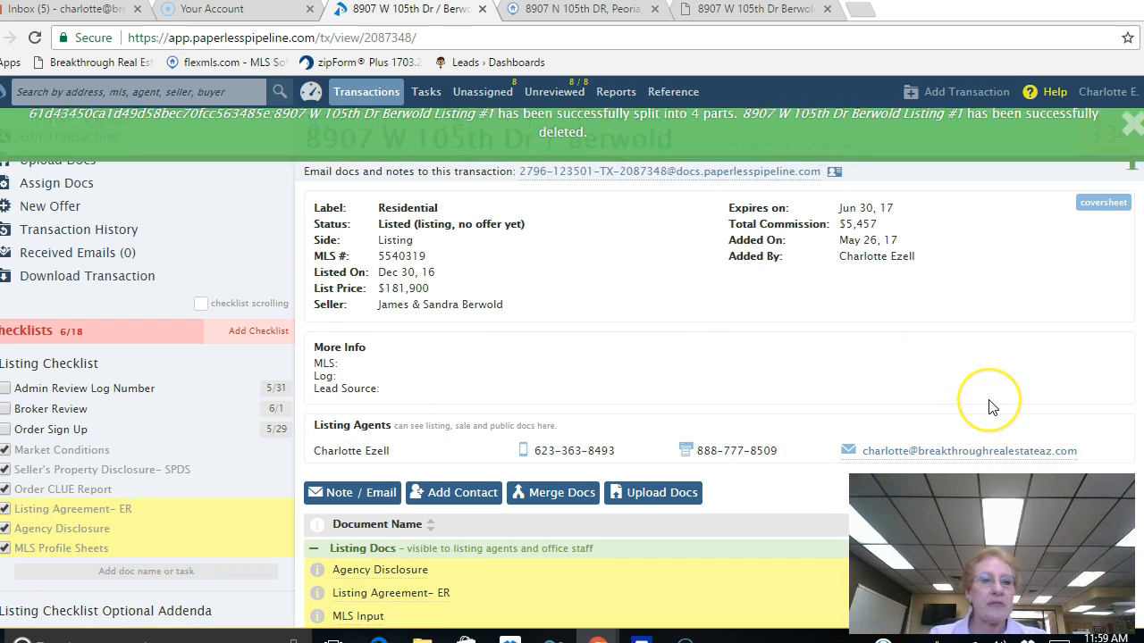
scroll(572, 371, "down", 1)
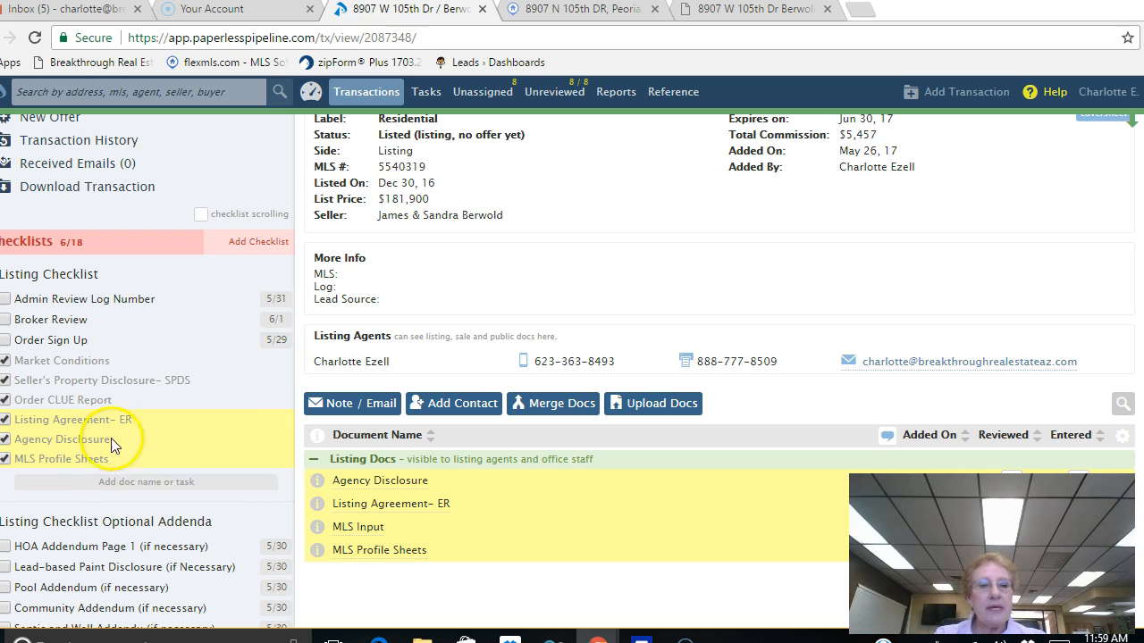
mouse_move(112, 447)
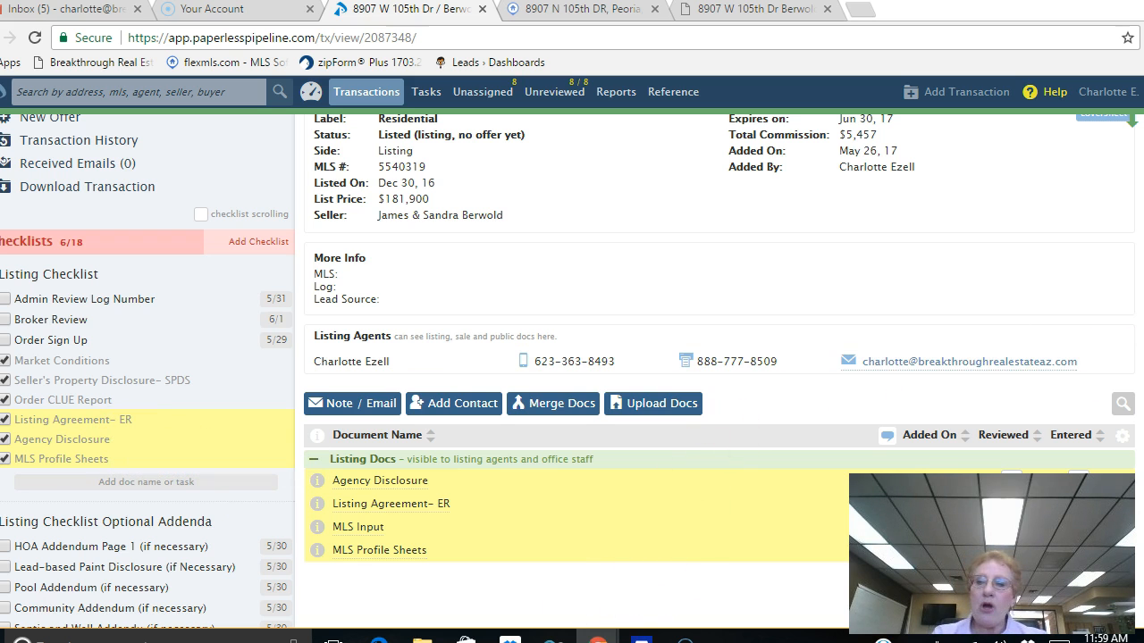
scroll(572, 357, "down", 3)
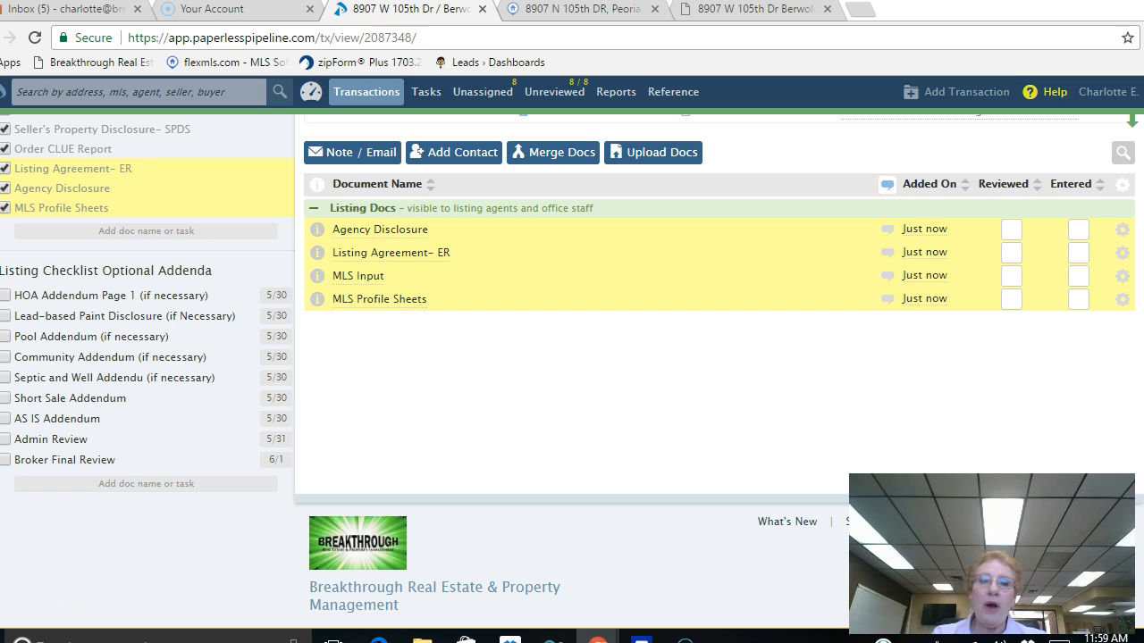
scroll(1131, 378, "up", 4)
left_click(663, 497)
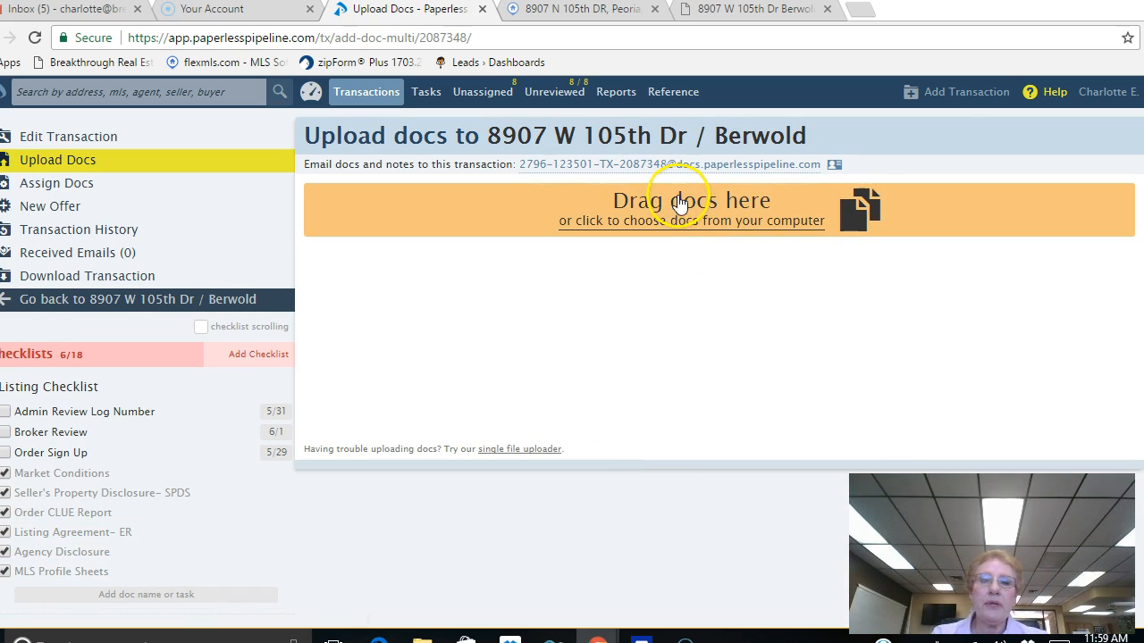
left_click(680, 203)
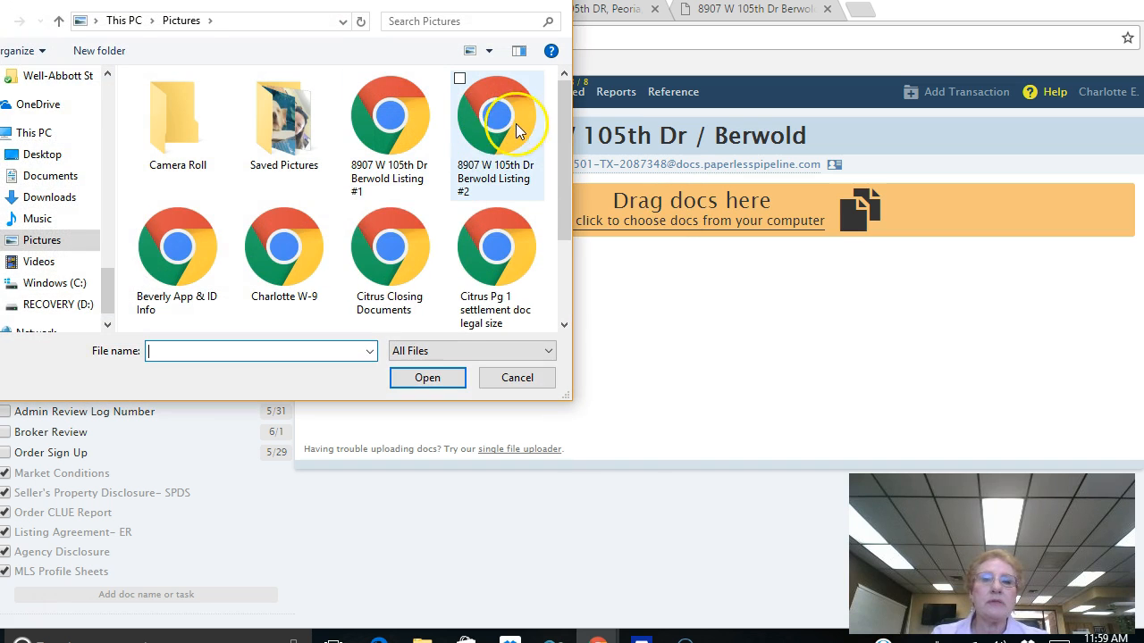
double_click(490, 126)
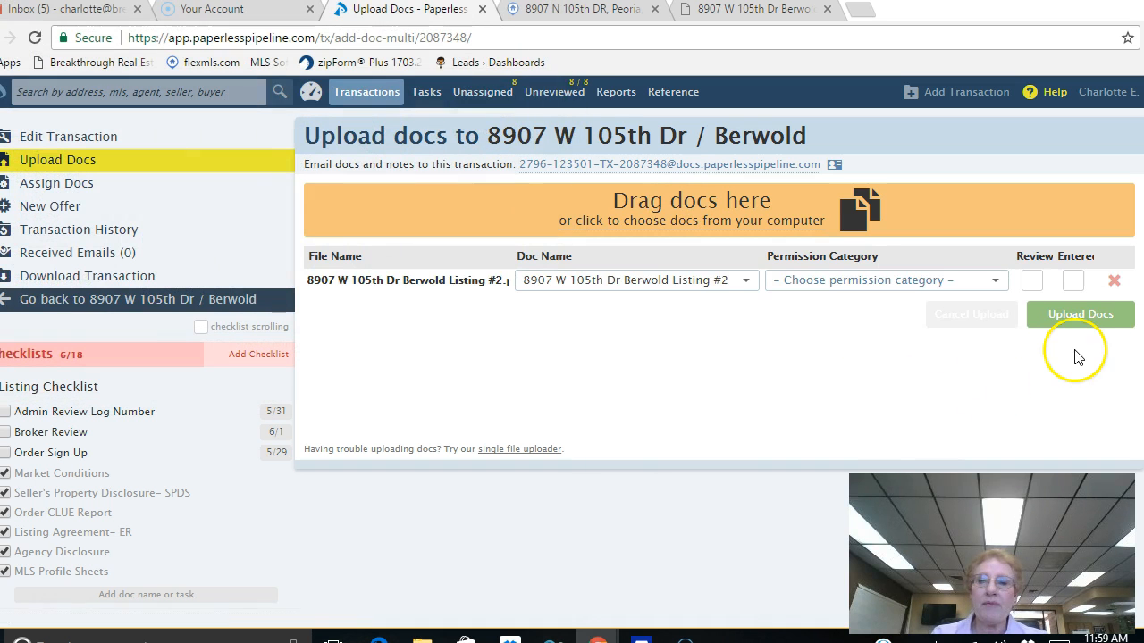
left_click(999, 283)
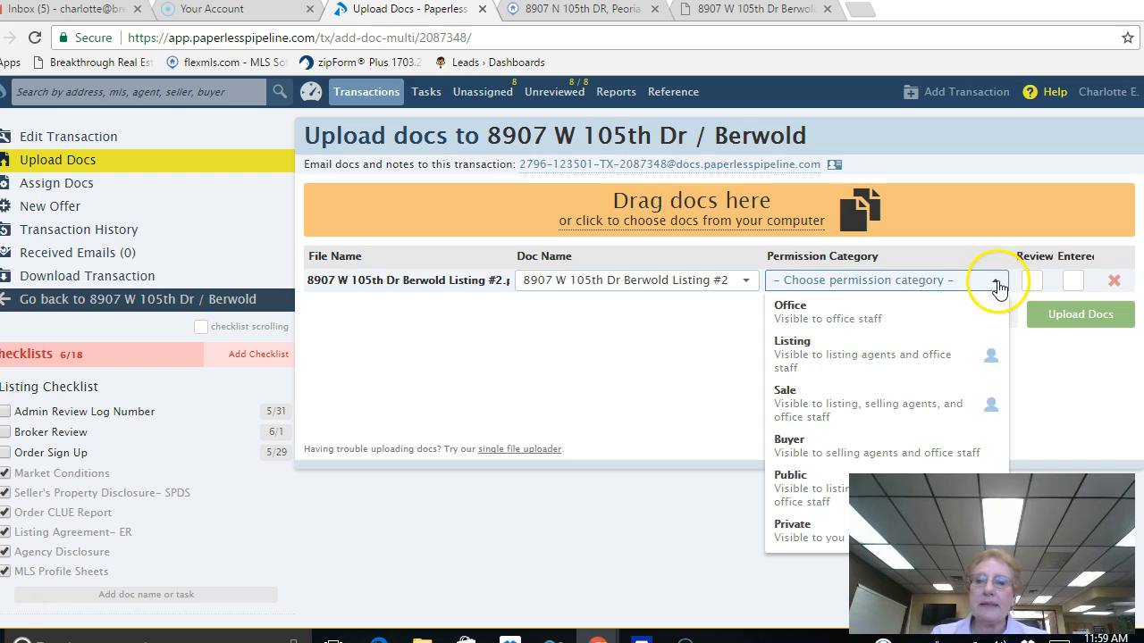
left_click(830, 359)
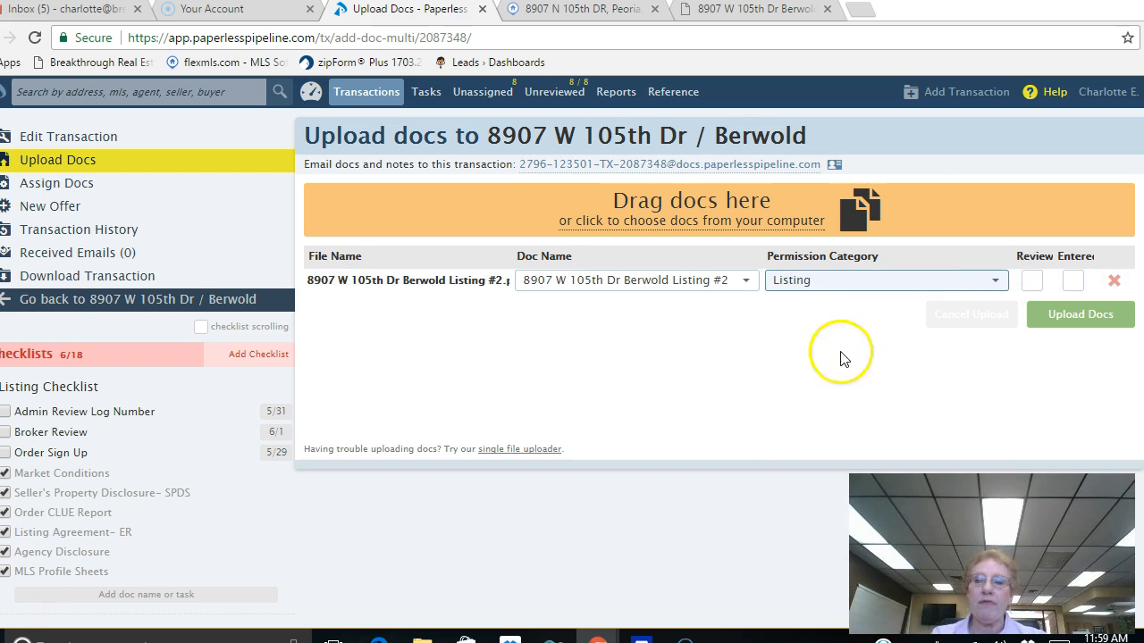
left_click(1083, 314)
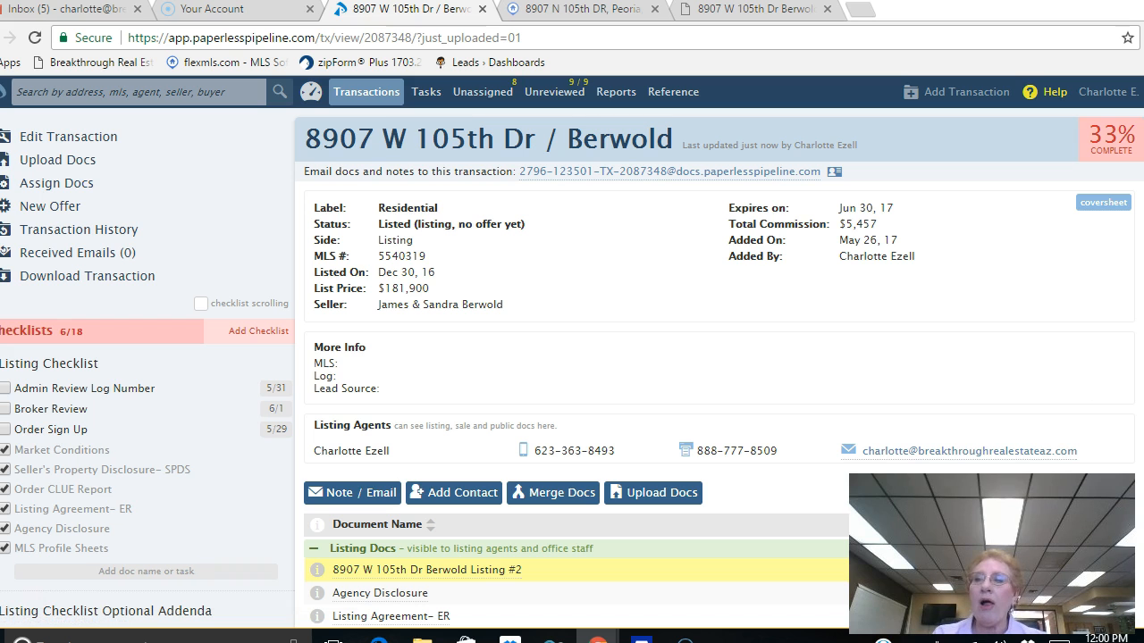
Step: Start breaking apart the 11-page Listing #2 document and scroll through its page preview
scroll(572, 366, "down", 4)
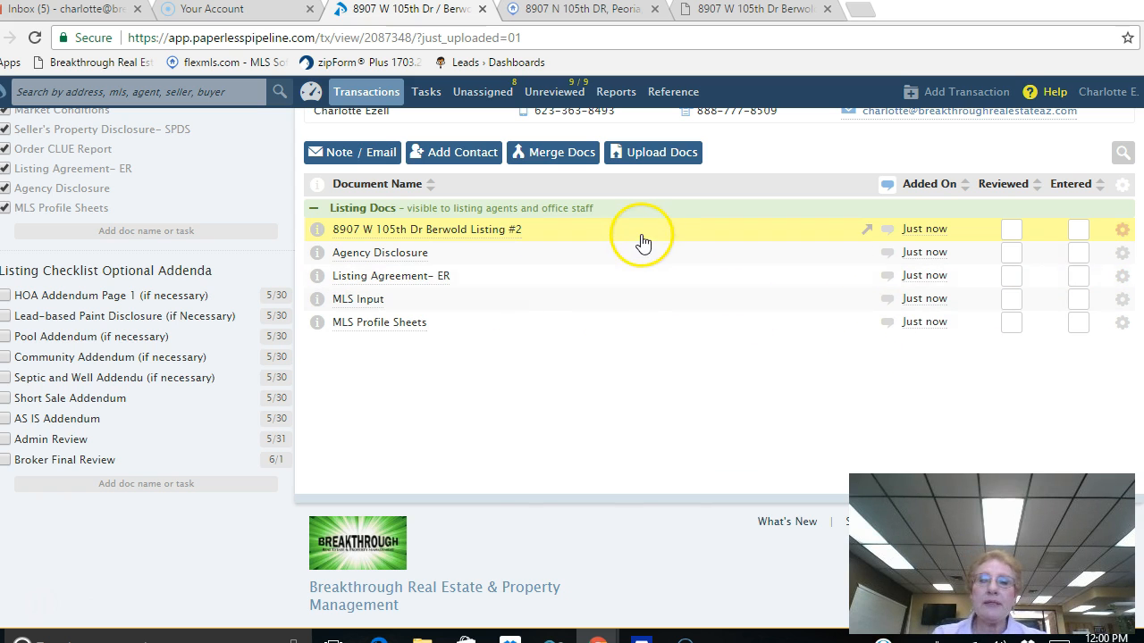
left_click(1123, 232)
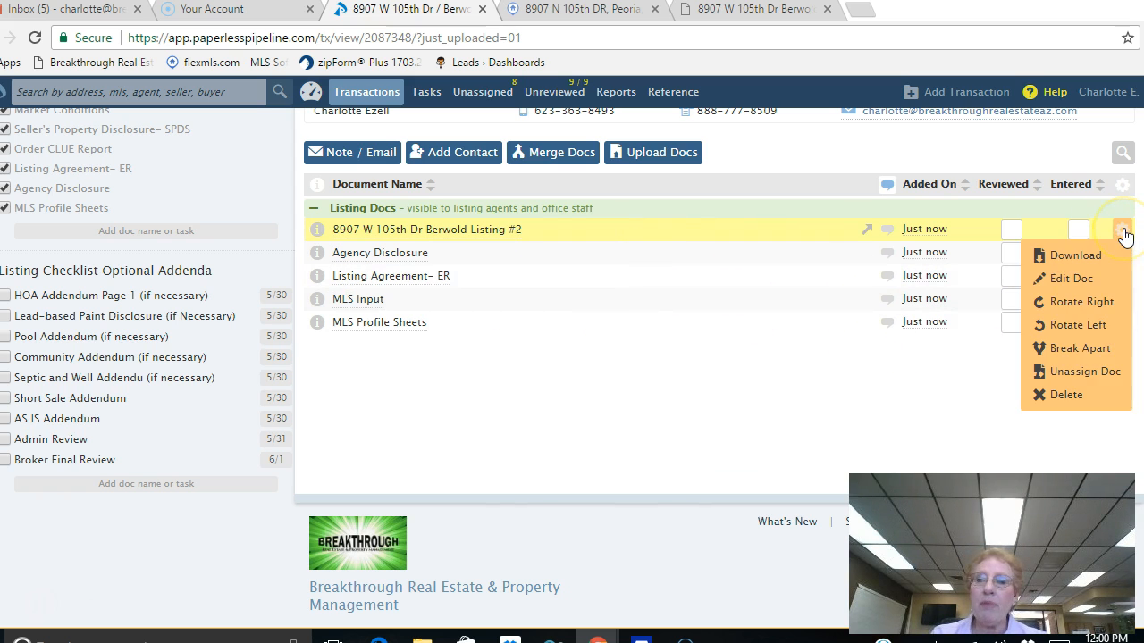
left_click(1096, 350)
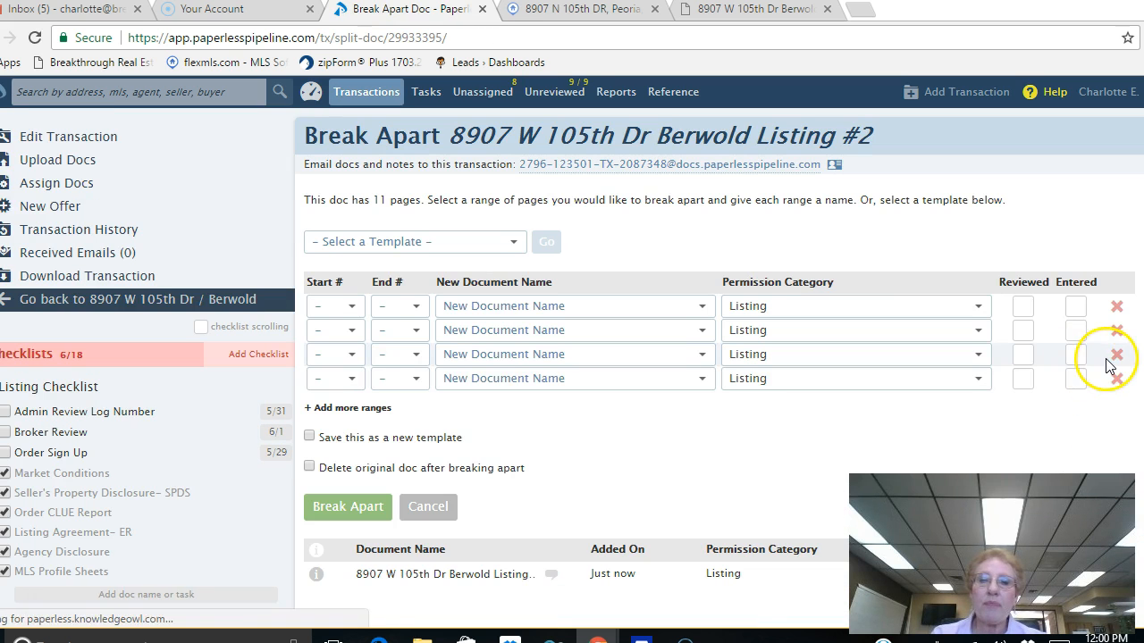
scroll(1106, 356, "down", 3)
scroll(1108, 356, "down", 2)
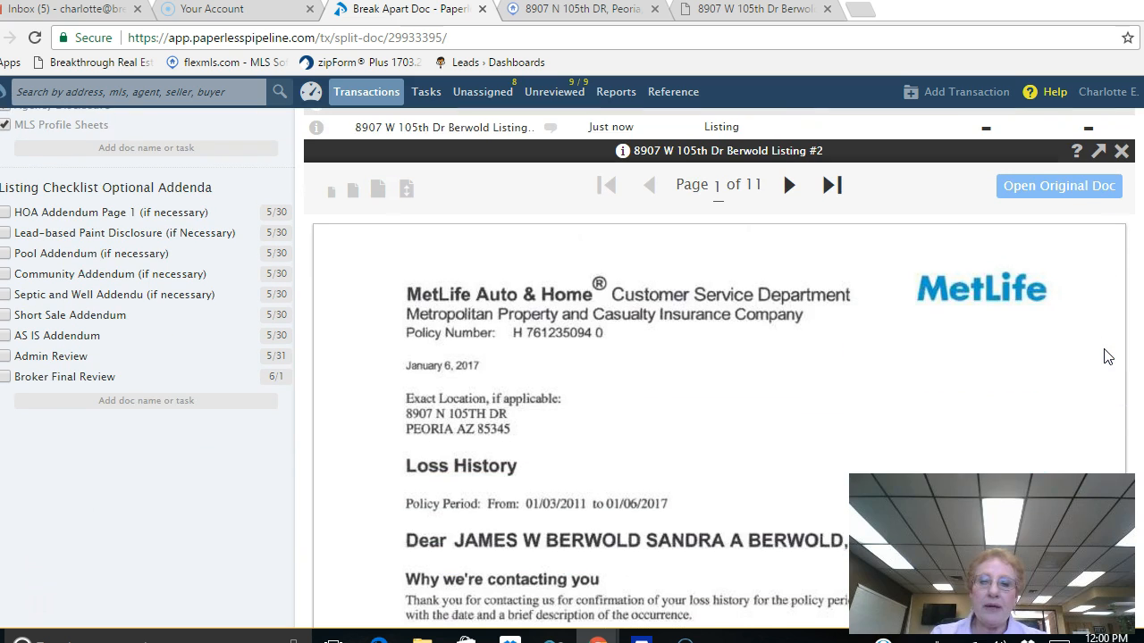
scroll(1106, 356, "down", 5)
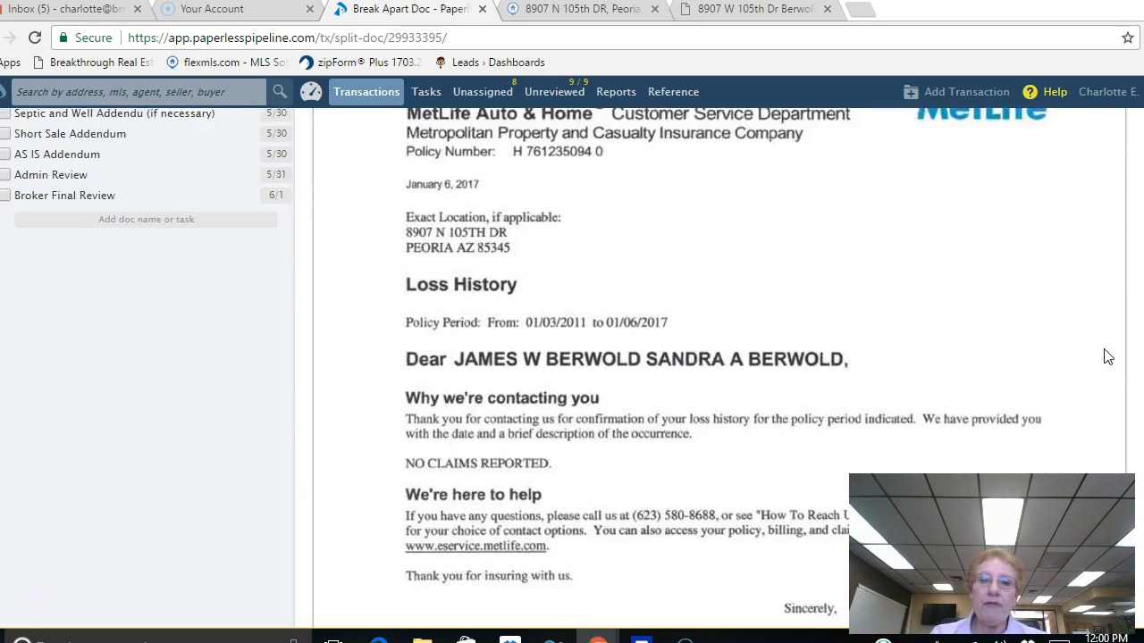
scroll(1106, 355, "up", 10)
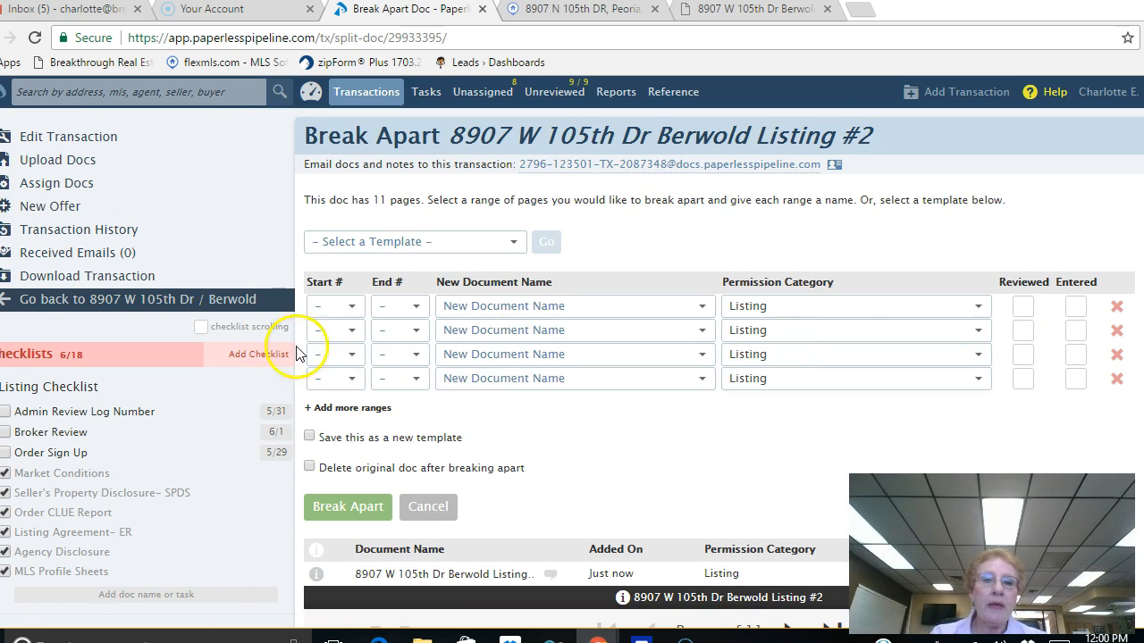
Step: Set the first range to start and end on page 1
left_click(348, 308)
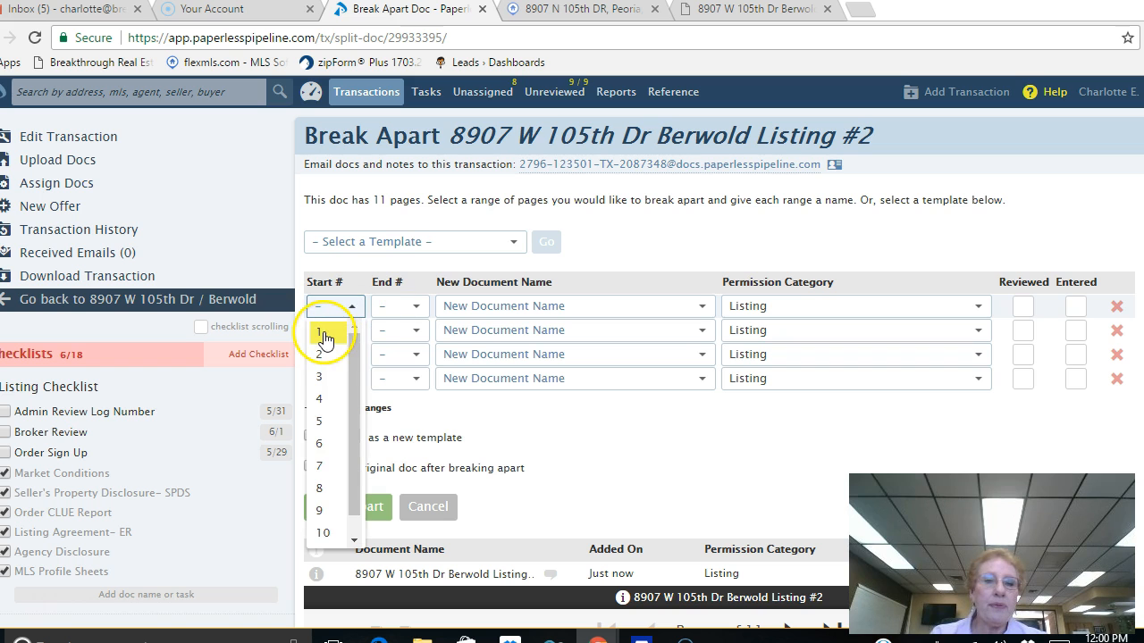
left_click(322, 332)
left_click(415, 310)
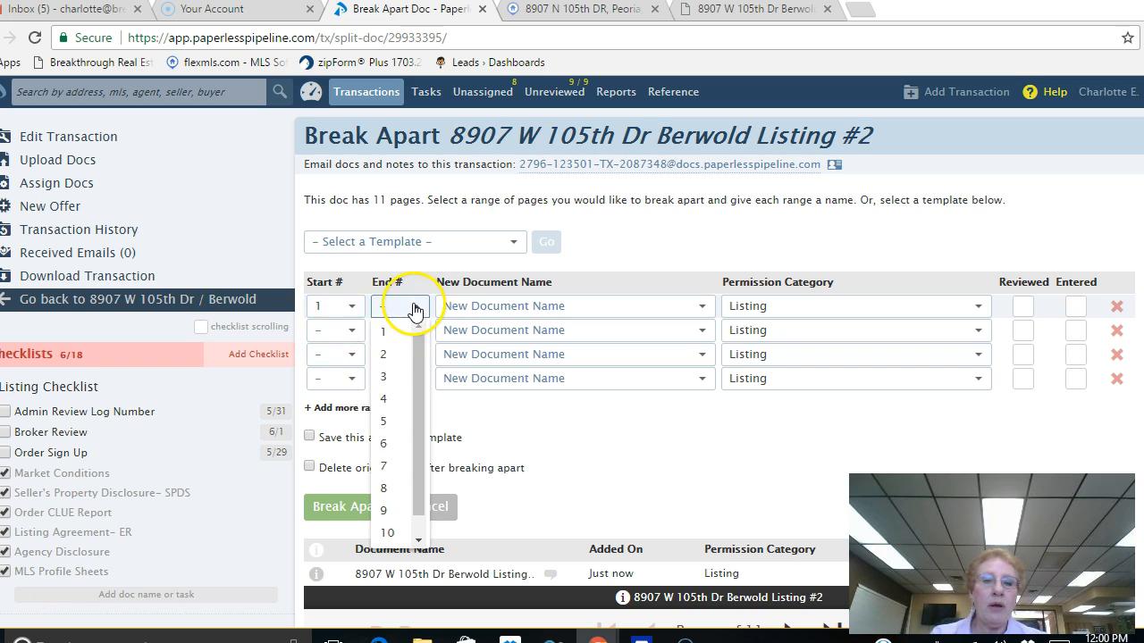
left_click(386, 338)
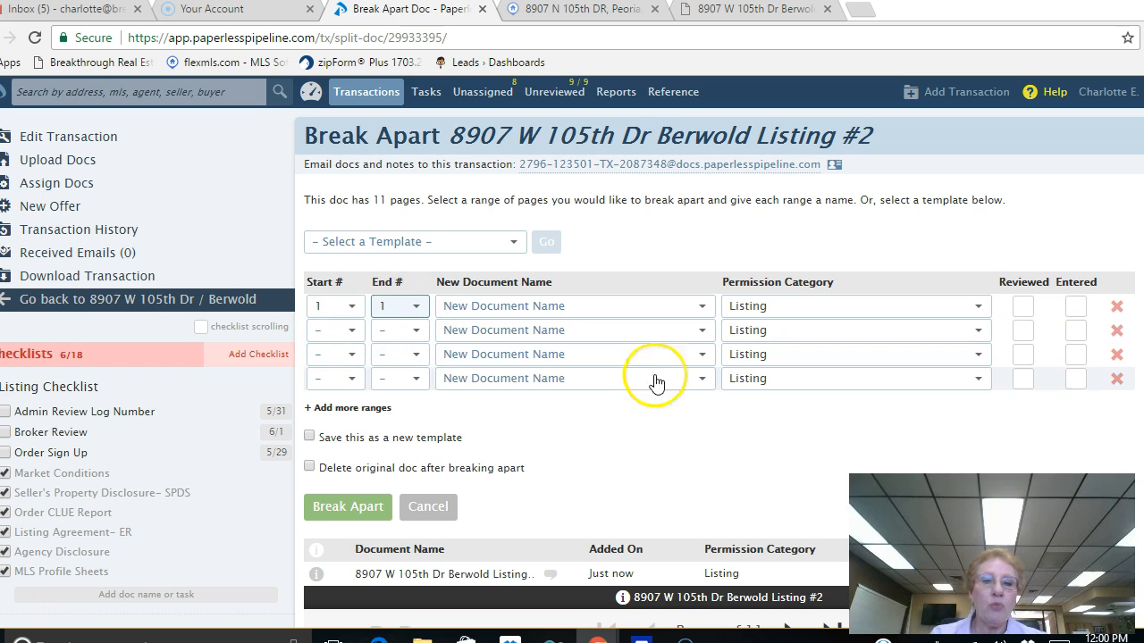
Step: Name the first range's document CLUE by searching the document name list
left_click(703, 309)
scroll(651, 417, "down", 1)
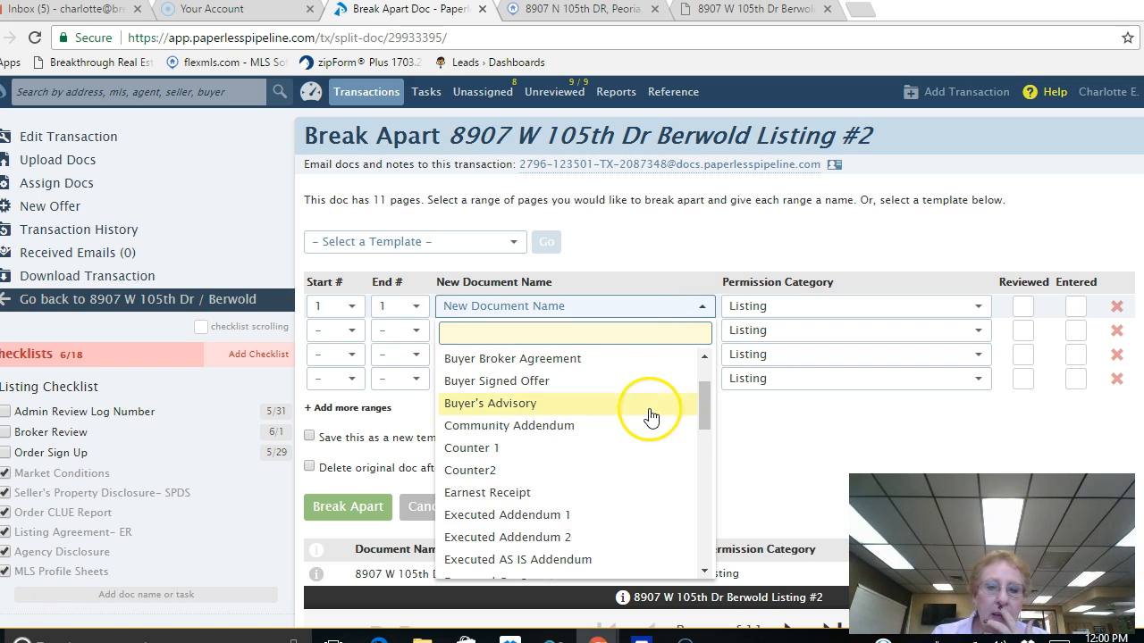
scroll(650, 417, "down", 1)
scroll(651, 418, "down", 2)
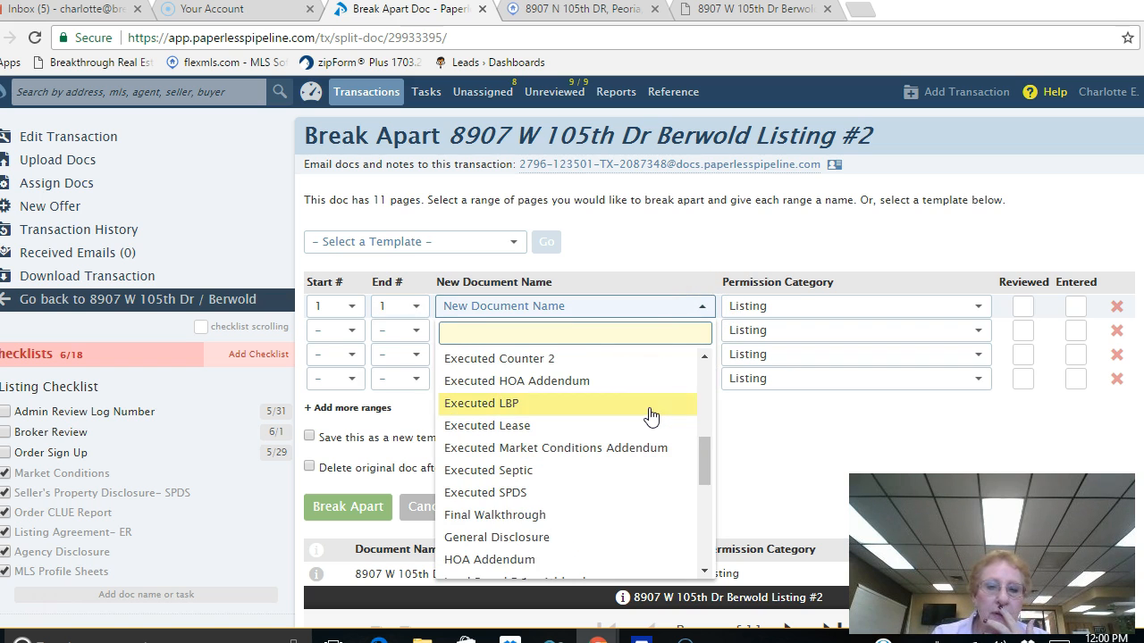
scroll(651, 417, "down", 1)
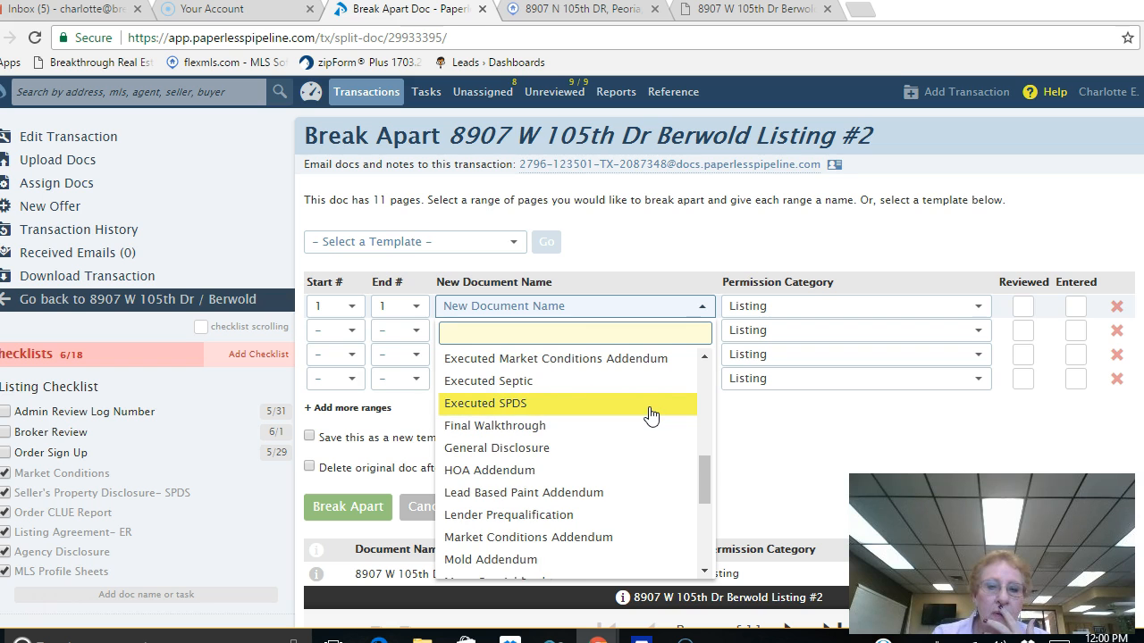
scroll(651, 415, "down", 2)
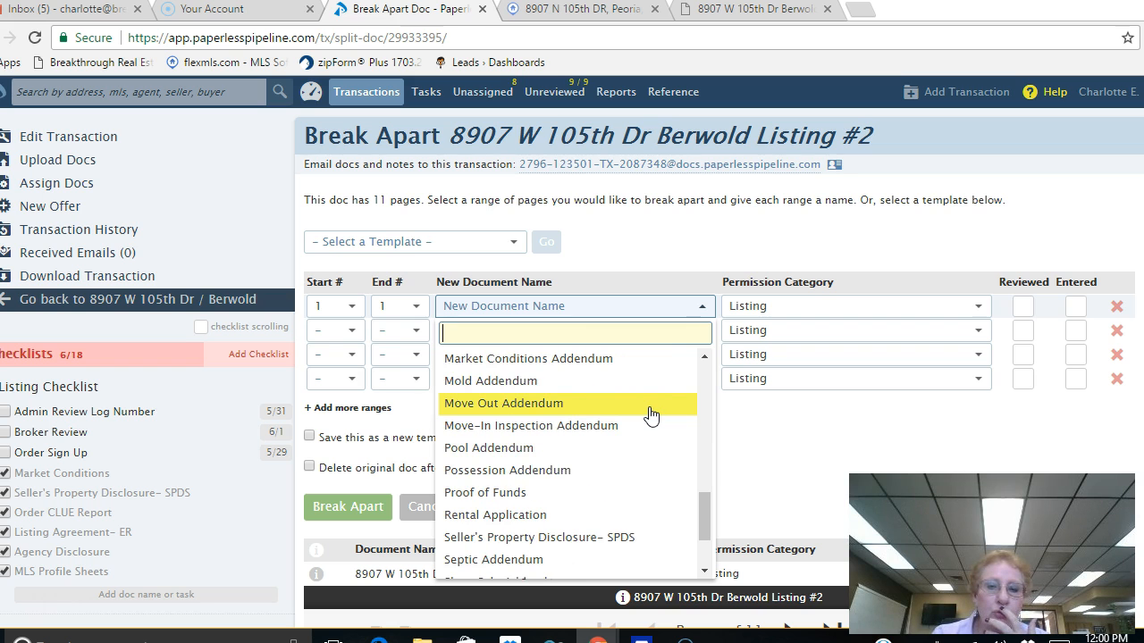
scroll(651, 416, "down", 1)
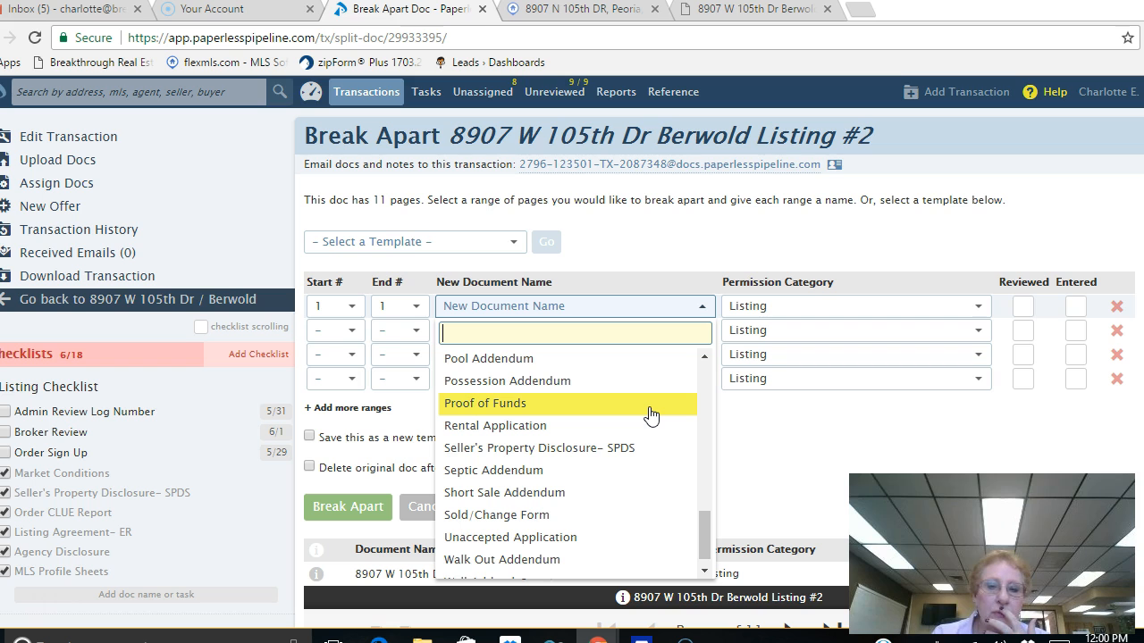
scroll(651, 416, "down", 1)
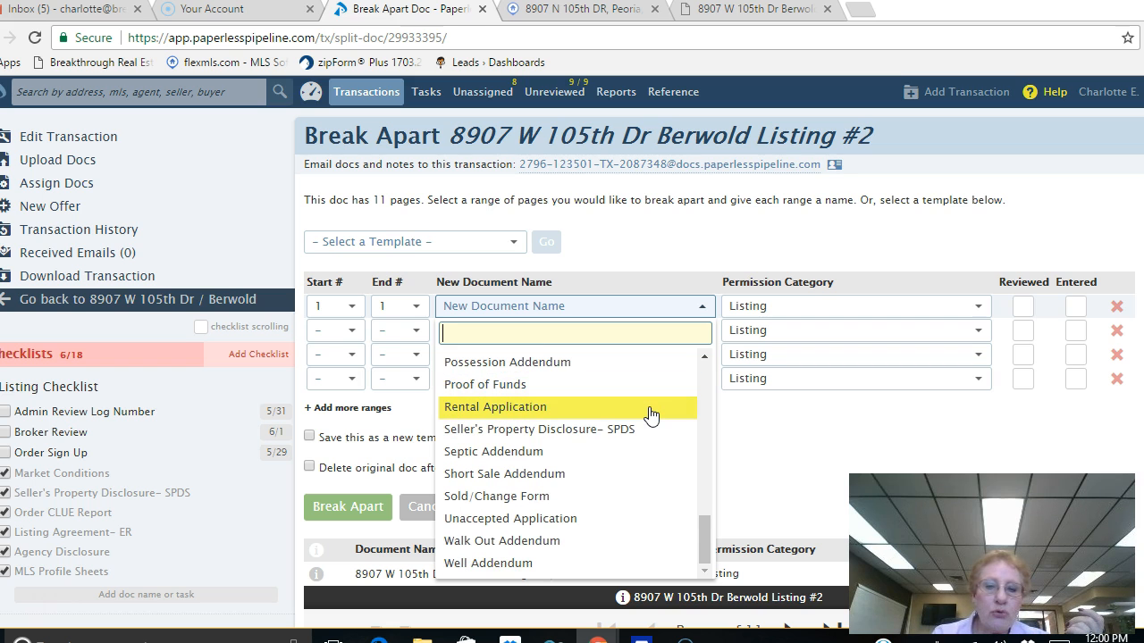
left_click(701, 359)
left_click_drag(702, 360, 702, 359)
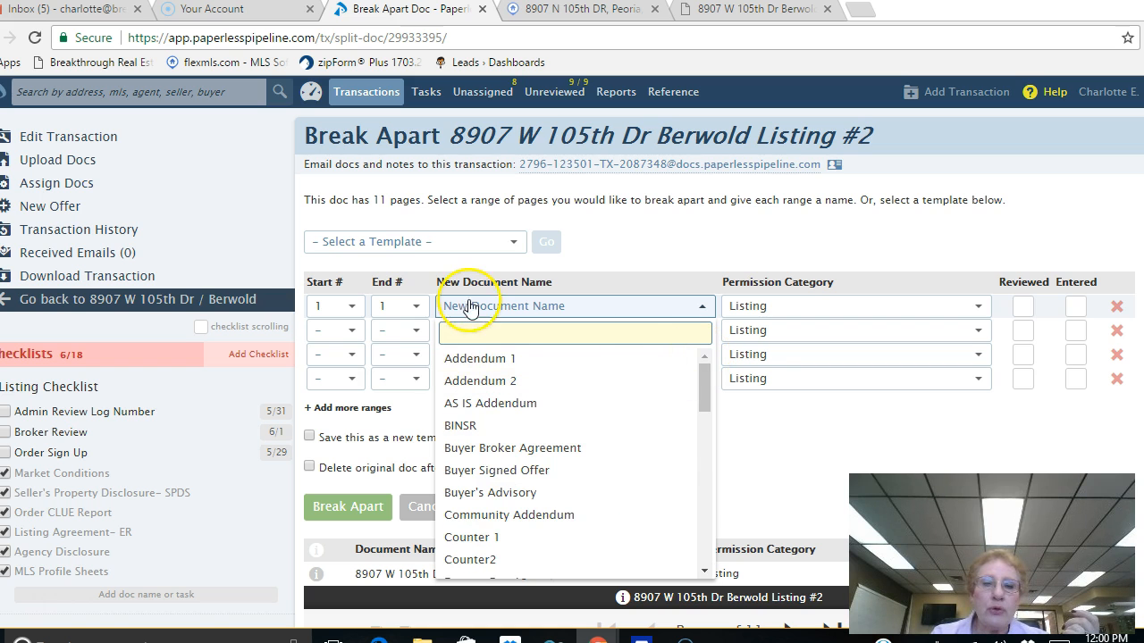
left_click(437, 332)
type("CLUE")
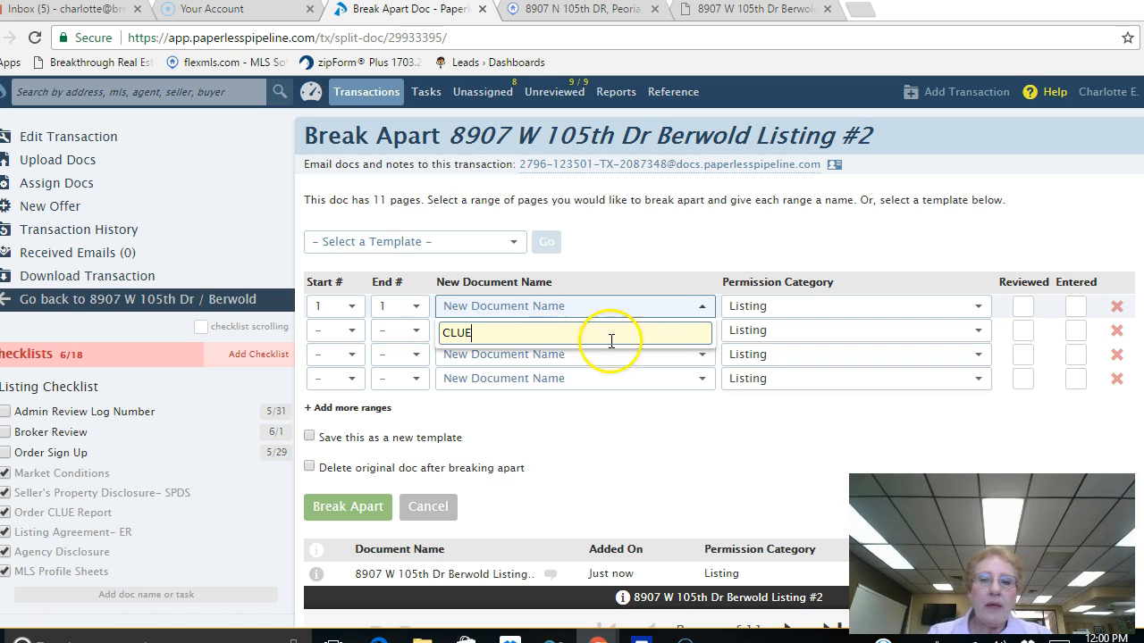
left_click(650, 307)
left_click(639, 313)
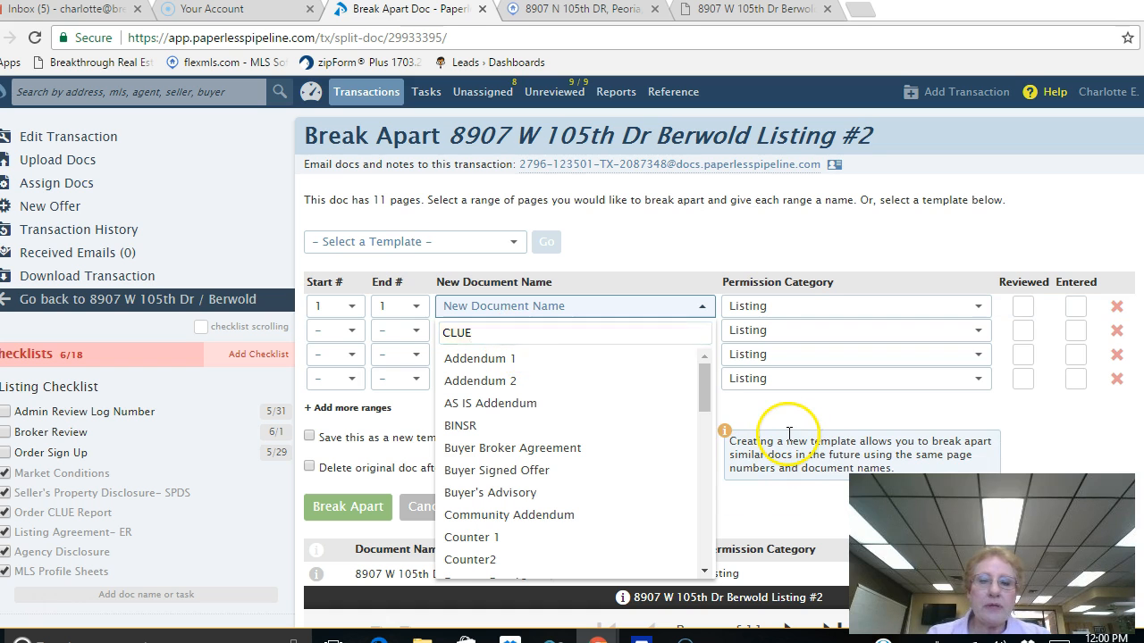
key("Return")
Step: Preview page 2 of the listing PDF
scroll(761, 497, "down", 3)
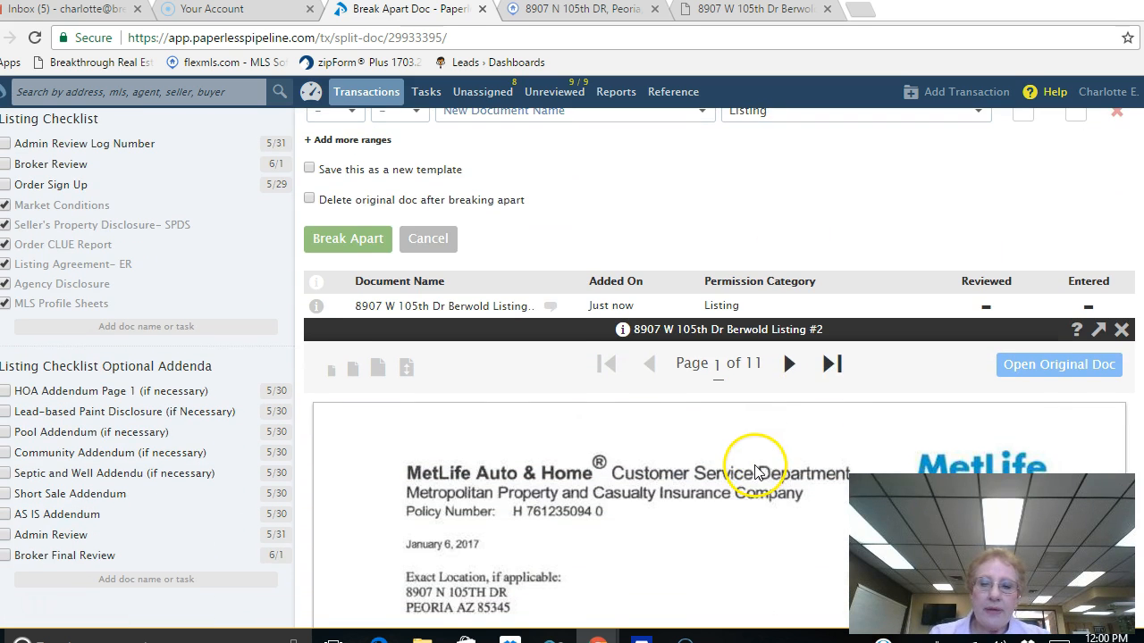
left_click(789, 365)
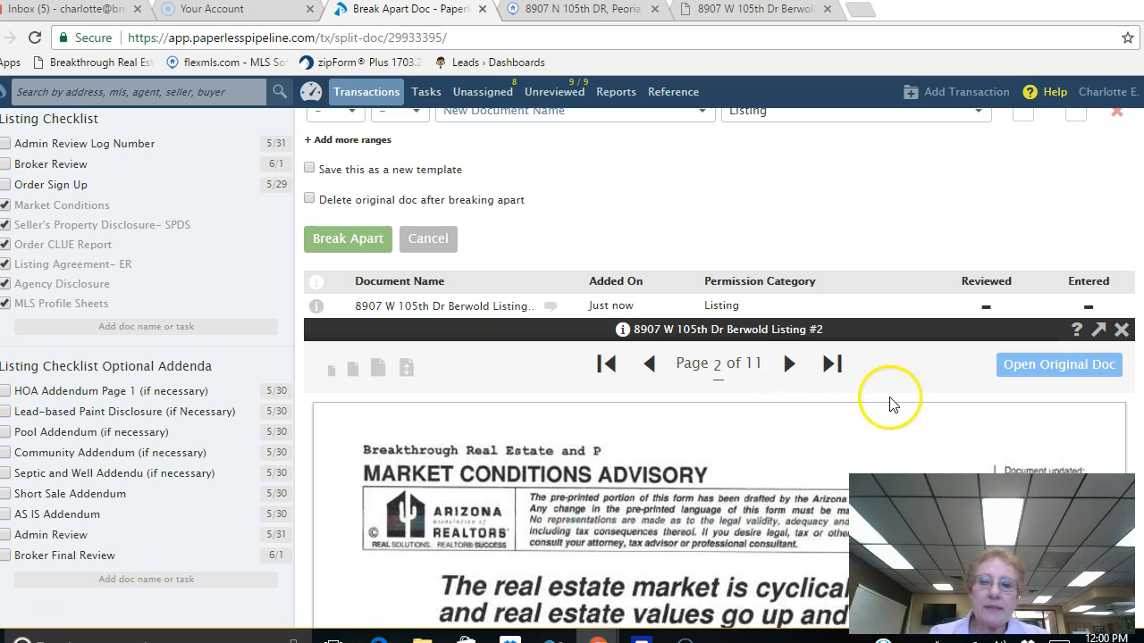
scroll(890, 404, "down", 1)
scroll(888, 401, "up", 4)
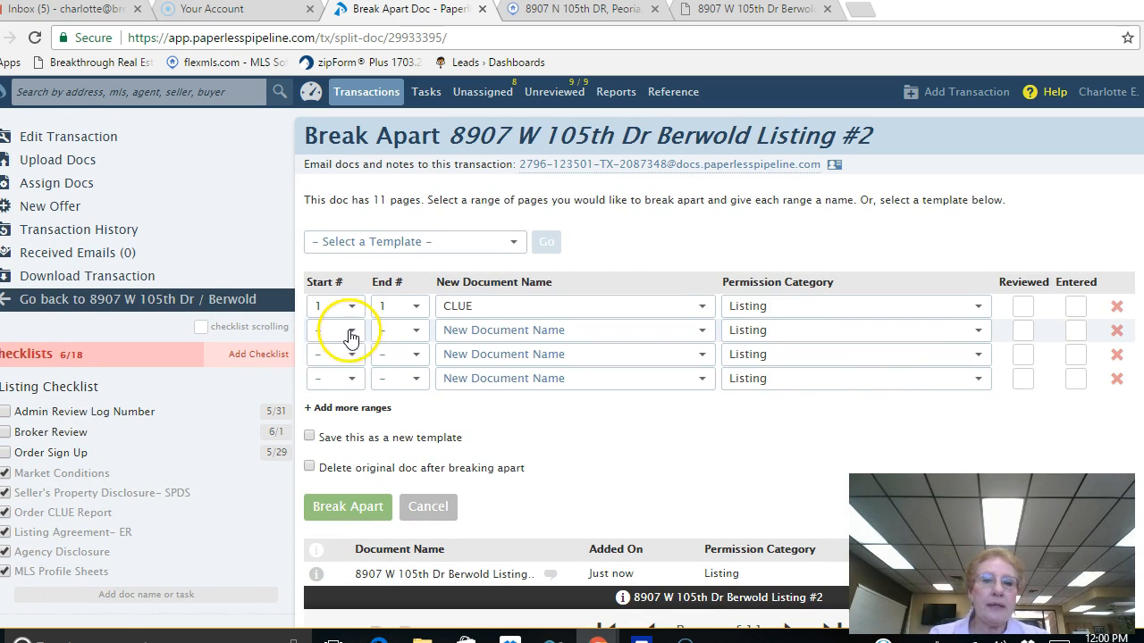
Step: Set the second range to page 2 only, named Market Conditions Addendum
left_click(350, 337)
left_click(327, 381)
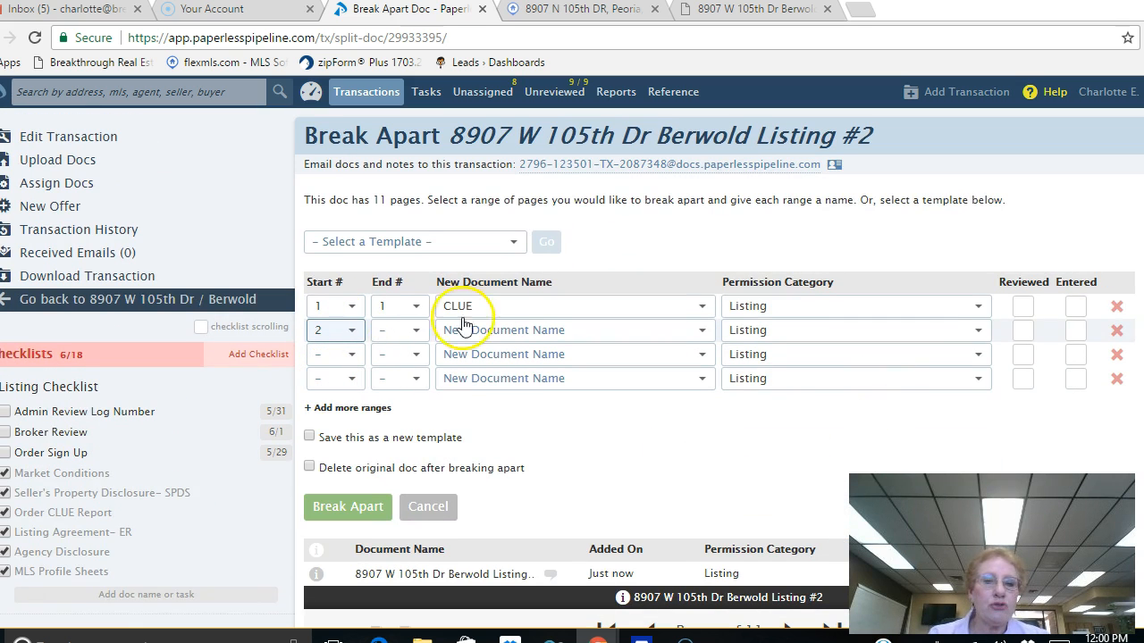
left_click(418, 333)
left_click(389, 381)
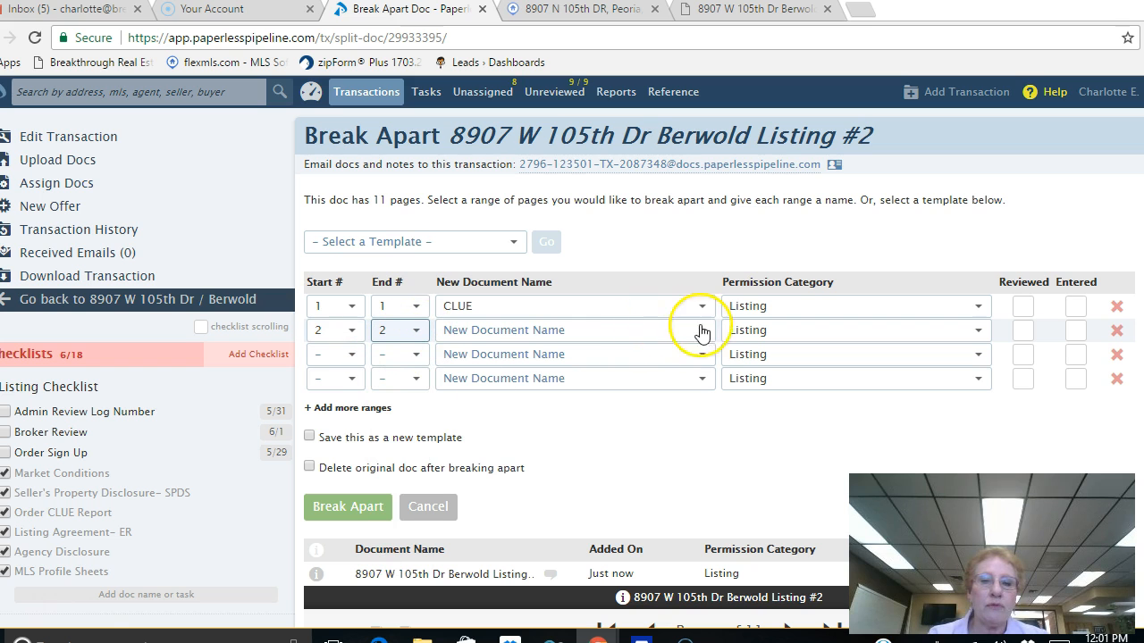
left_click(701, 331)
scroll(620, 563, "down", 5)
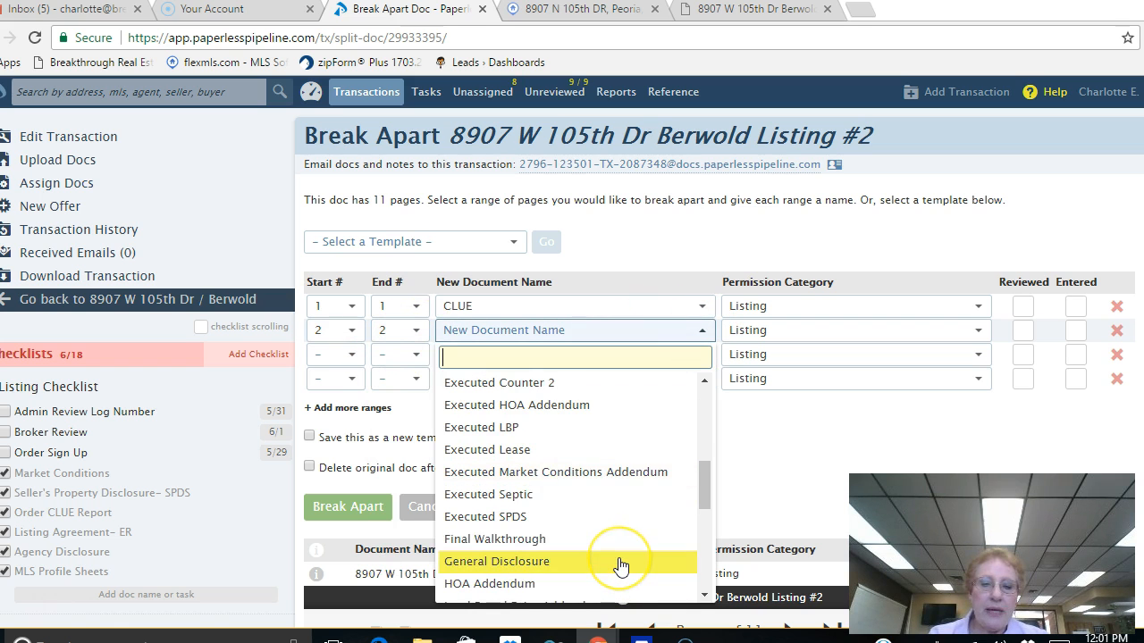
scroll(620, 566, "down", 1)
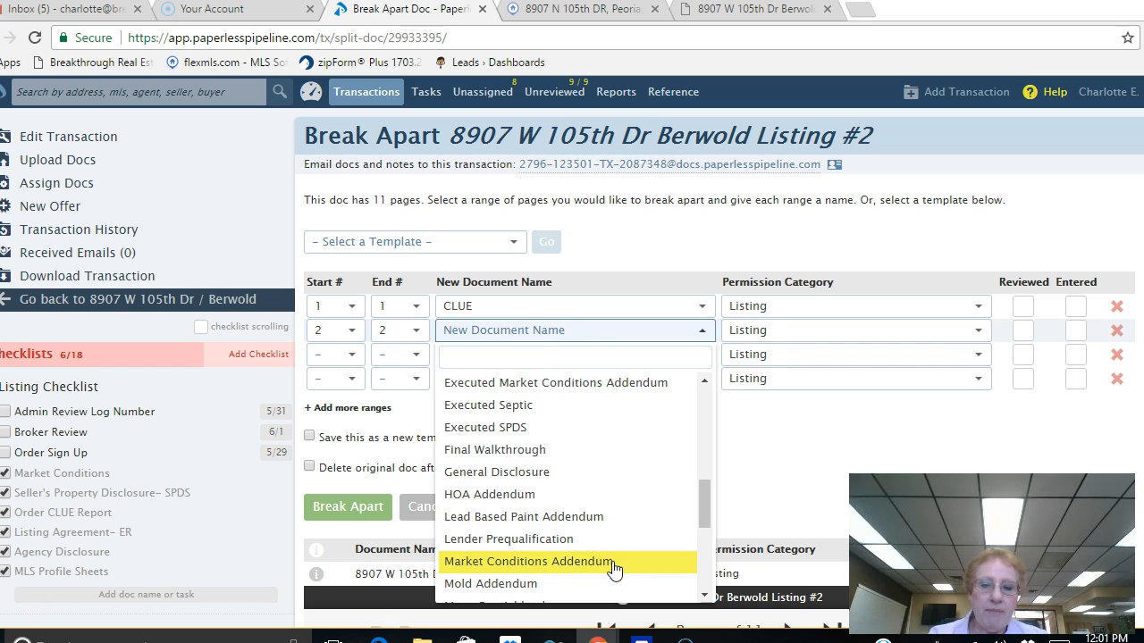
left_click(614, 563)
Step: Set the third range to page 3 only, named Lead Based Paint Addendum
scroll(664, 459, "down", 2)
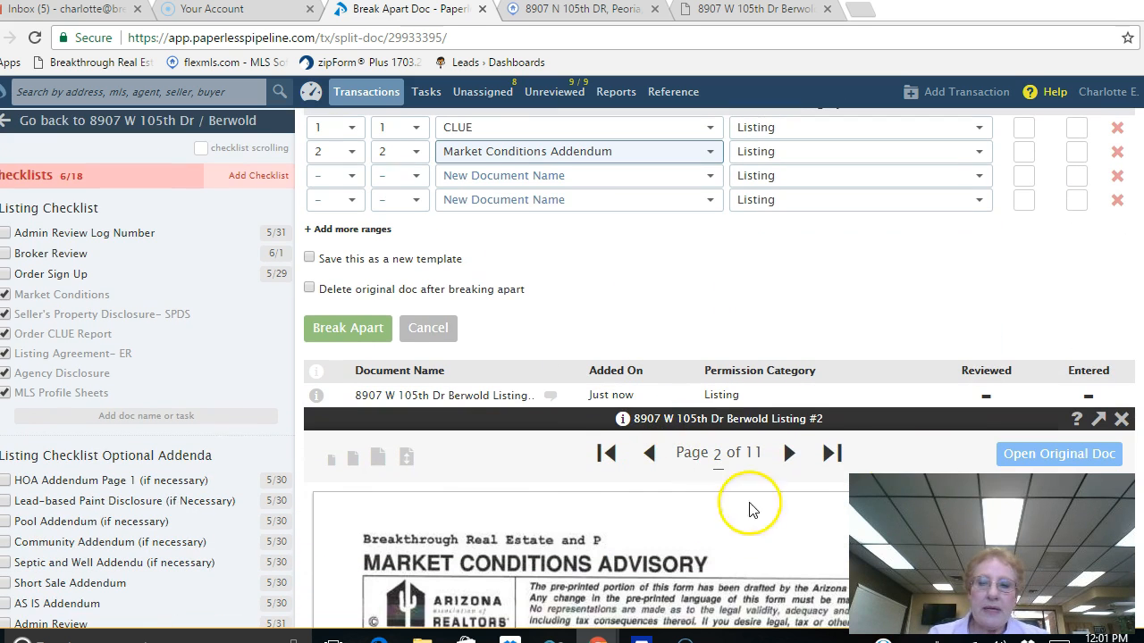
scroll(791, 452, "down", 1)
left_click(788, 365)
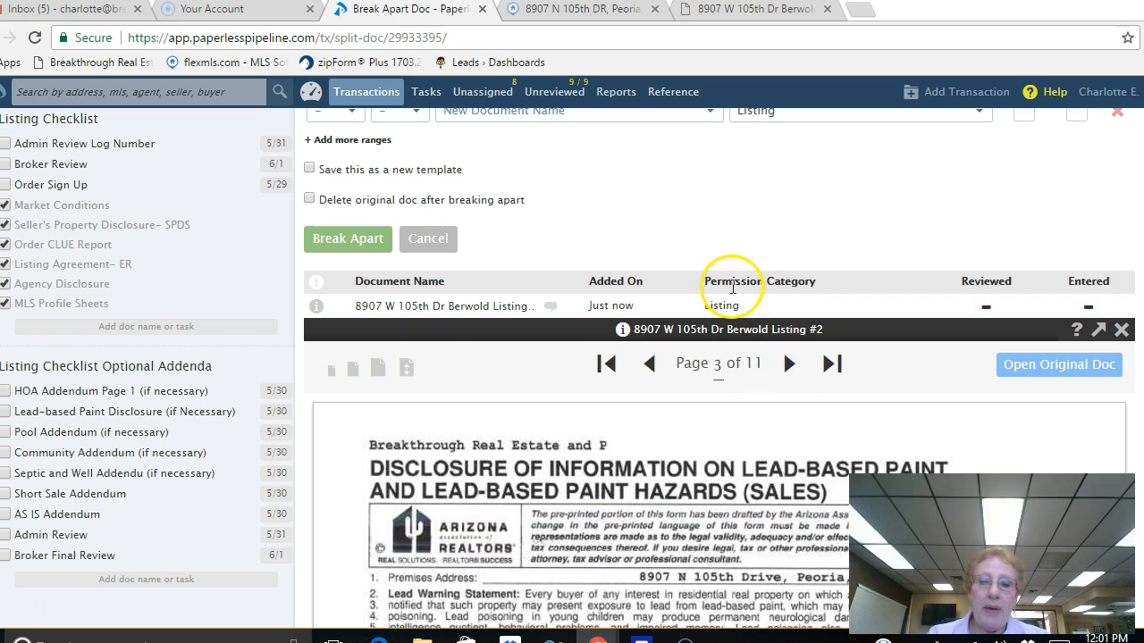
scroll(786, 228, "up", 3)
left_click(345, 356)
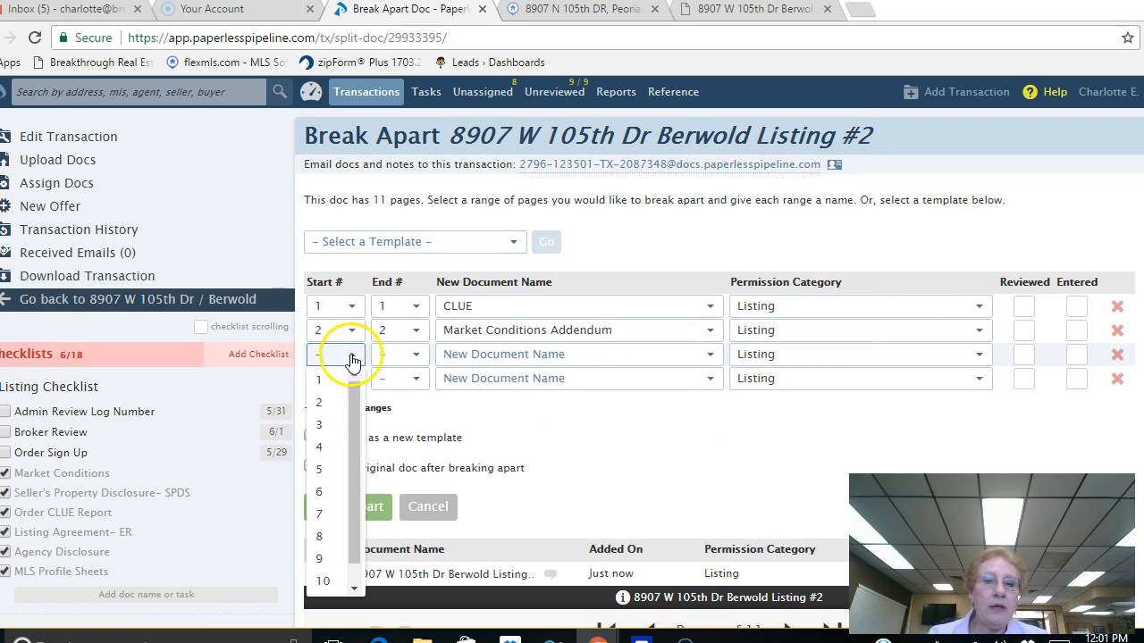
left_click(356, 418)
left_click(404, 356)
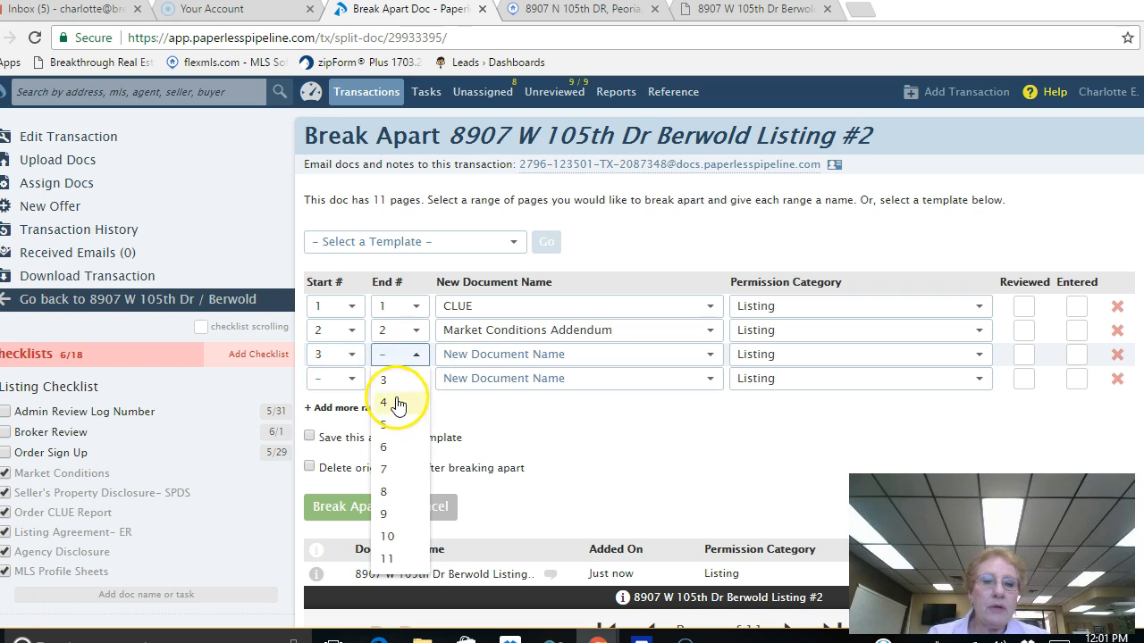
left_click(388, 390)
left_click(712, 354)
scroll(695, 431, "down", 5)
scroll(695, 432, "down", 1)
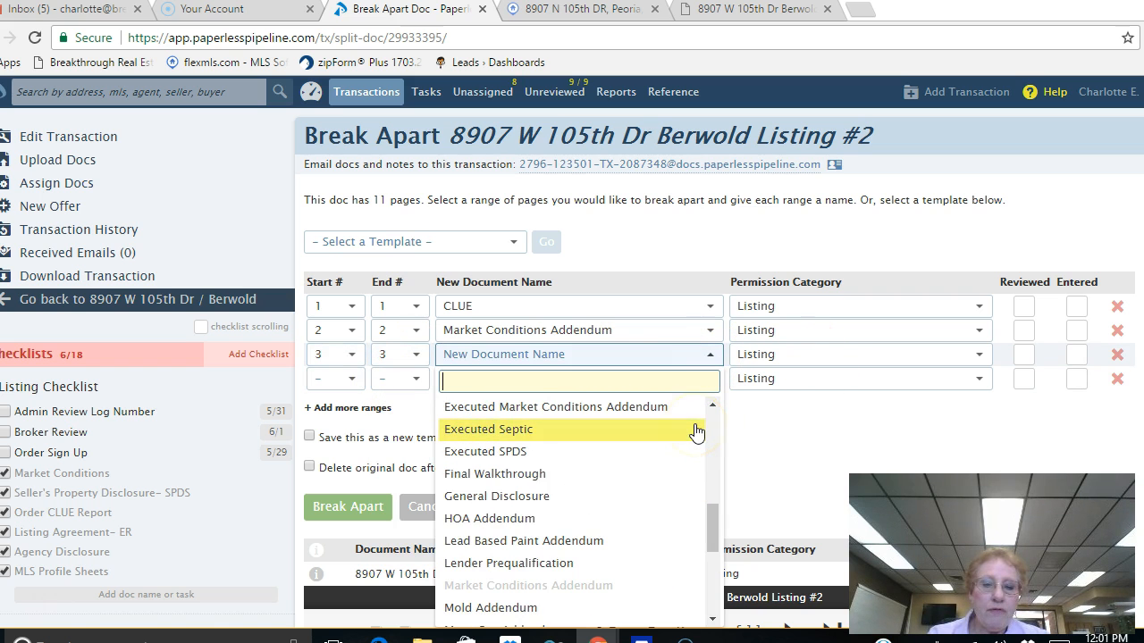
left_click(545, 548)
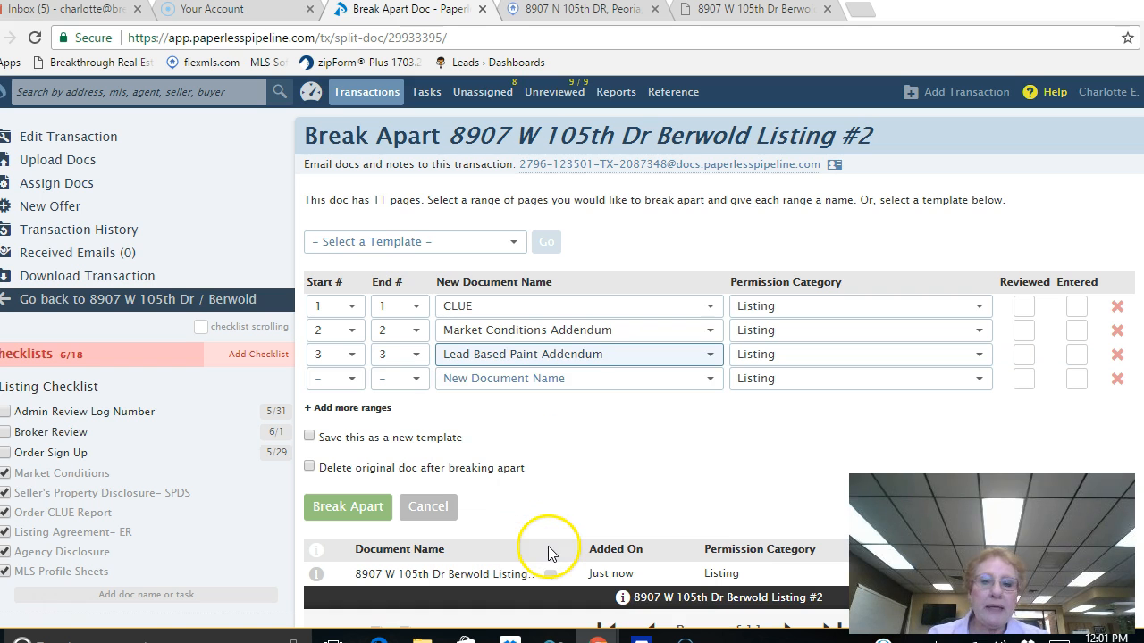
scroll(694, 465, "down", 2)
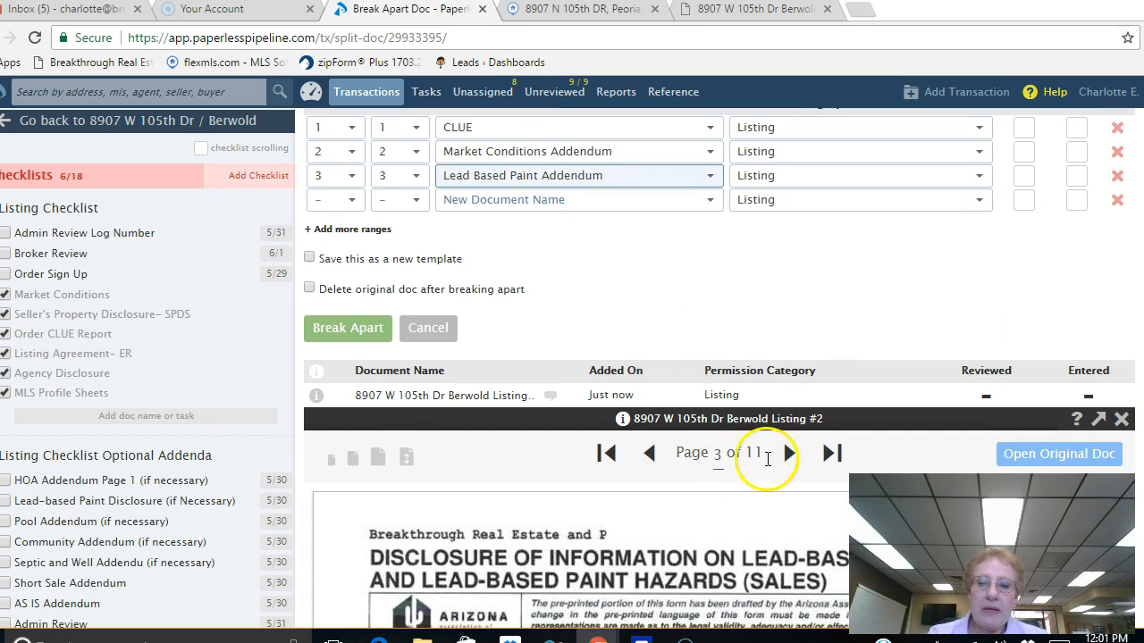
Step: Page through the listing preview from page 4 to the last page, page 11
left_click(789, 453)
scroll(893, 364, "down", 3)
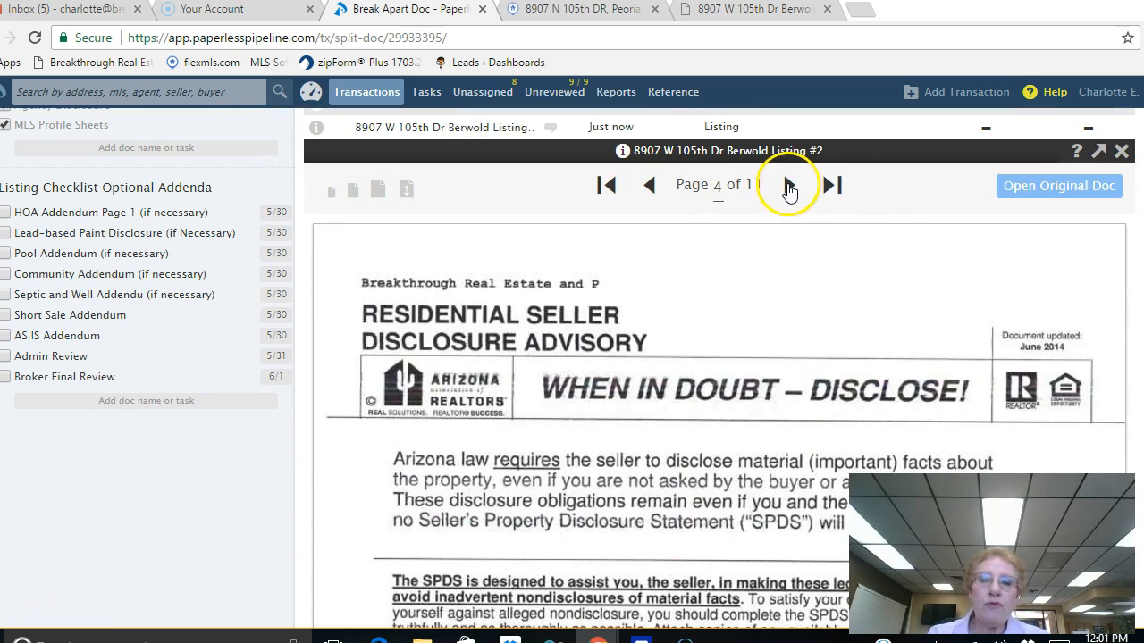
left_click(790, 186)
left_click(790, 186)
left_click(790, 186)
left_click(790, 186)
left_click(791, 187)
left_click(791, 187)
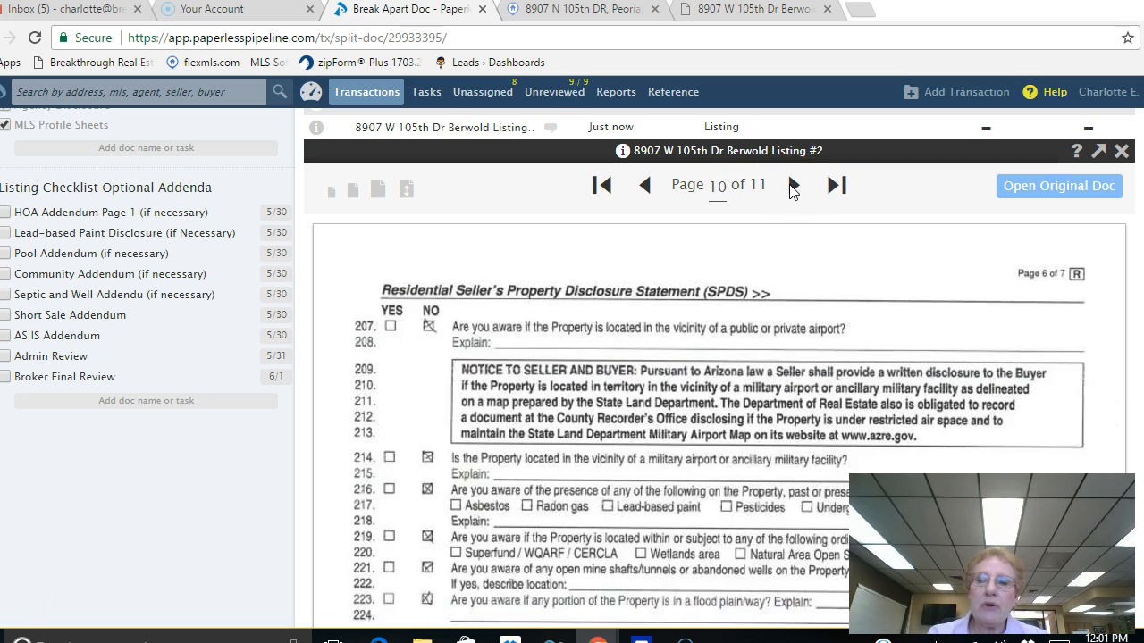
left_click(792, 186)
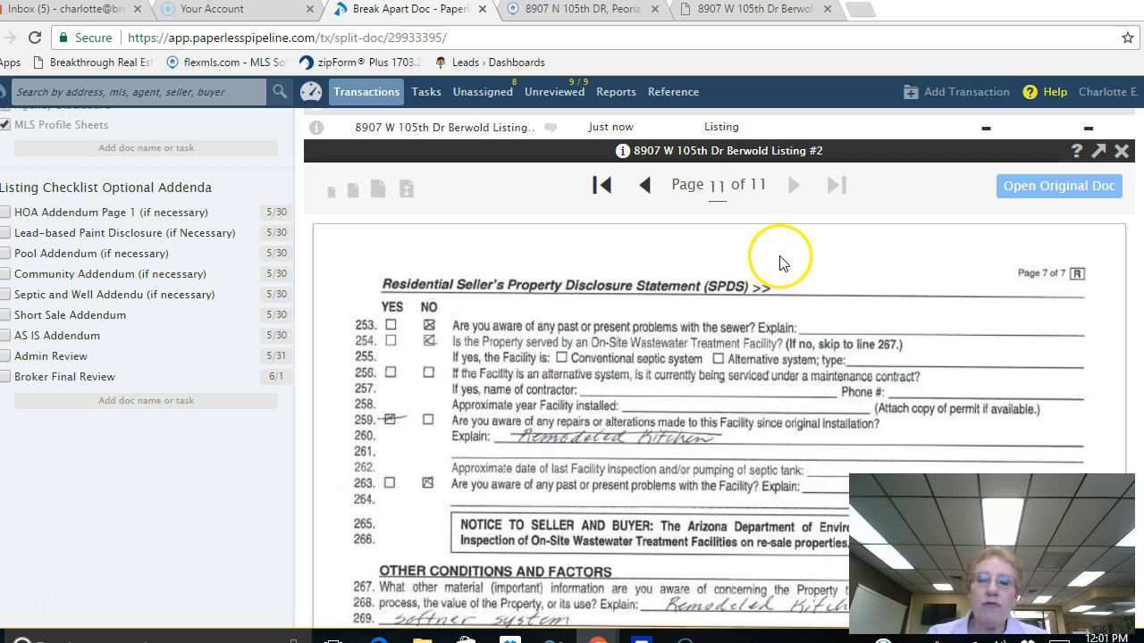
scroll(776, 255, "up", 5)
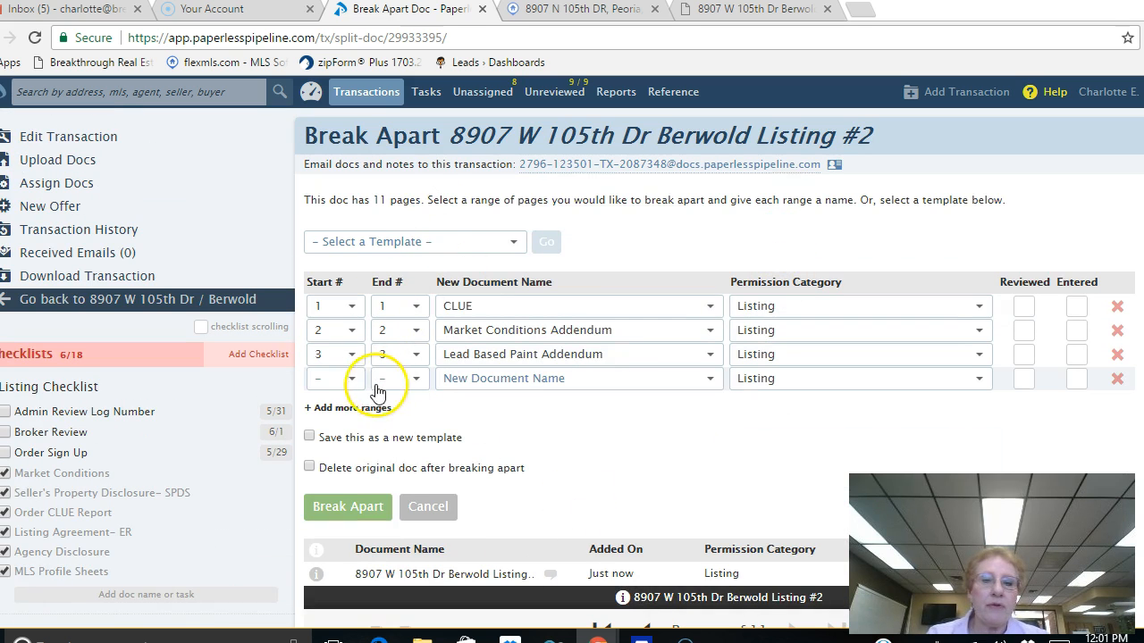
Step: Set the fourth range to pages 4–11, named Seller's Property Disclosure- SPDS, deleting the original afterwards
left_click(347, 379)
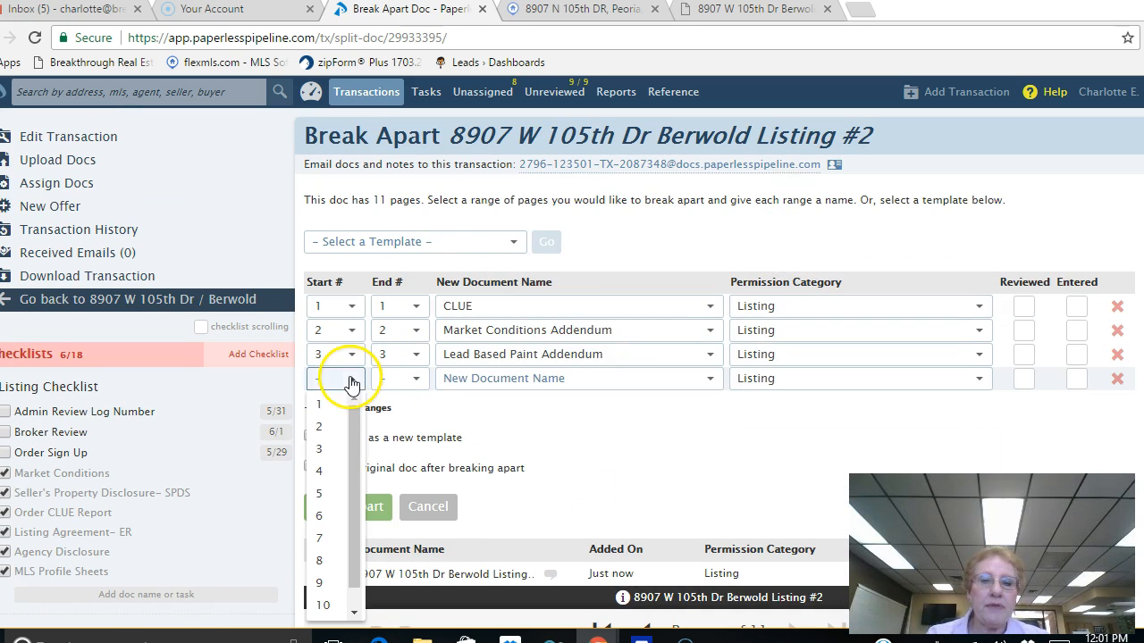
left_click(321, 473)
left_click(411, 379)
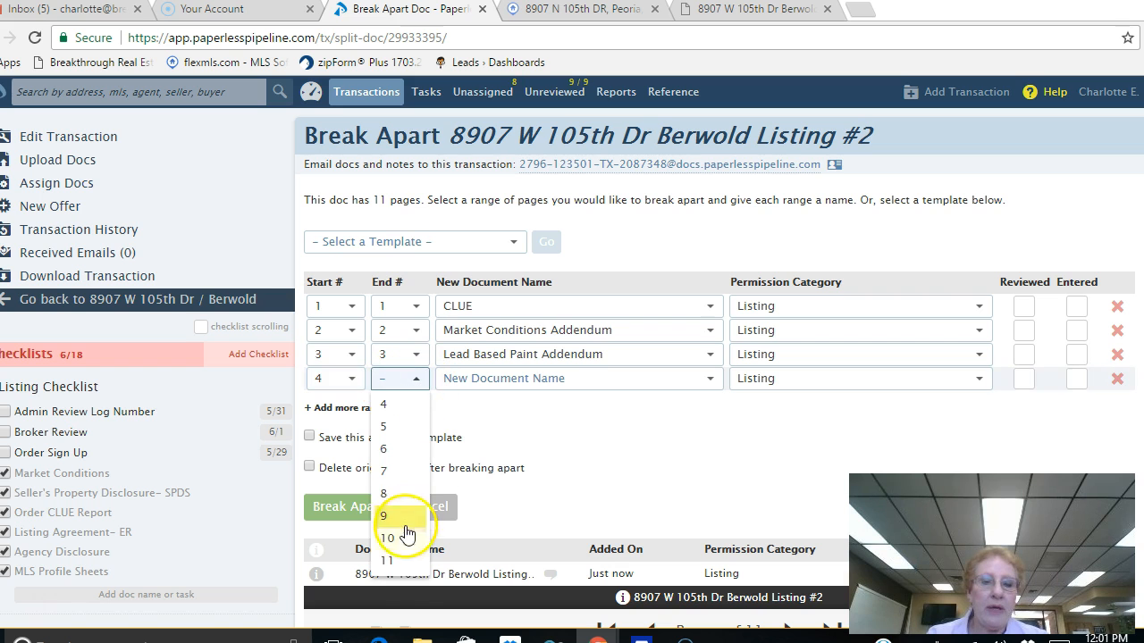
left_click(391, 560)
left_click(713, 380)
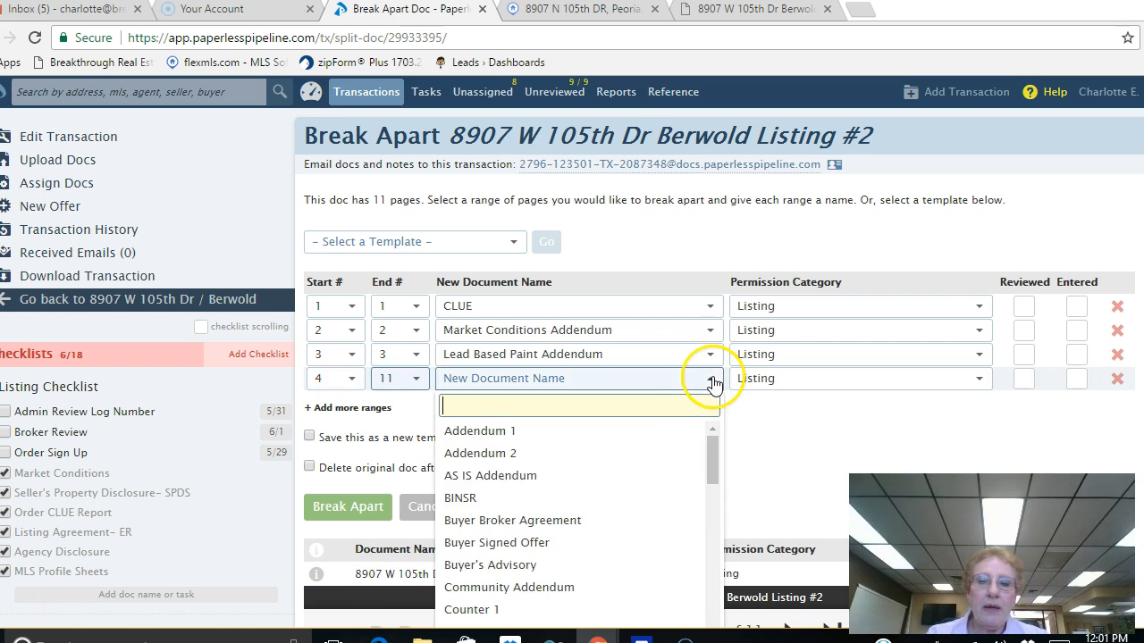
scroll(702, 459, "down", 8)
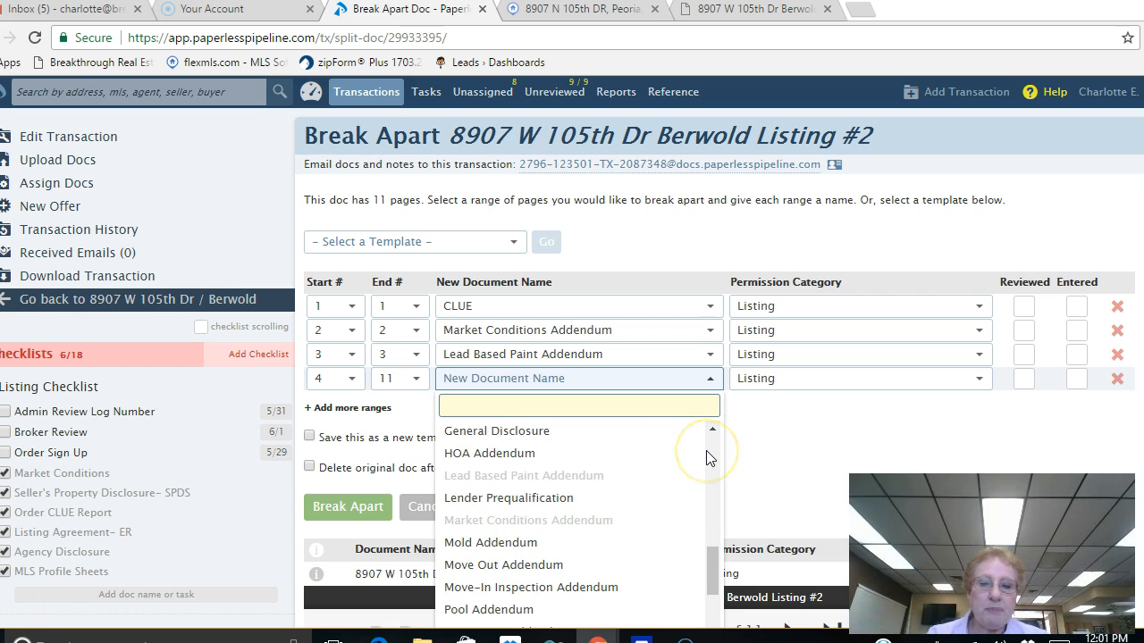
scroll(706, 450, "up", 2)
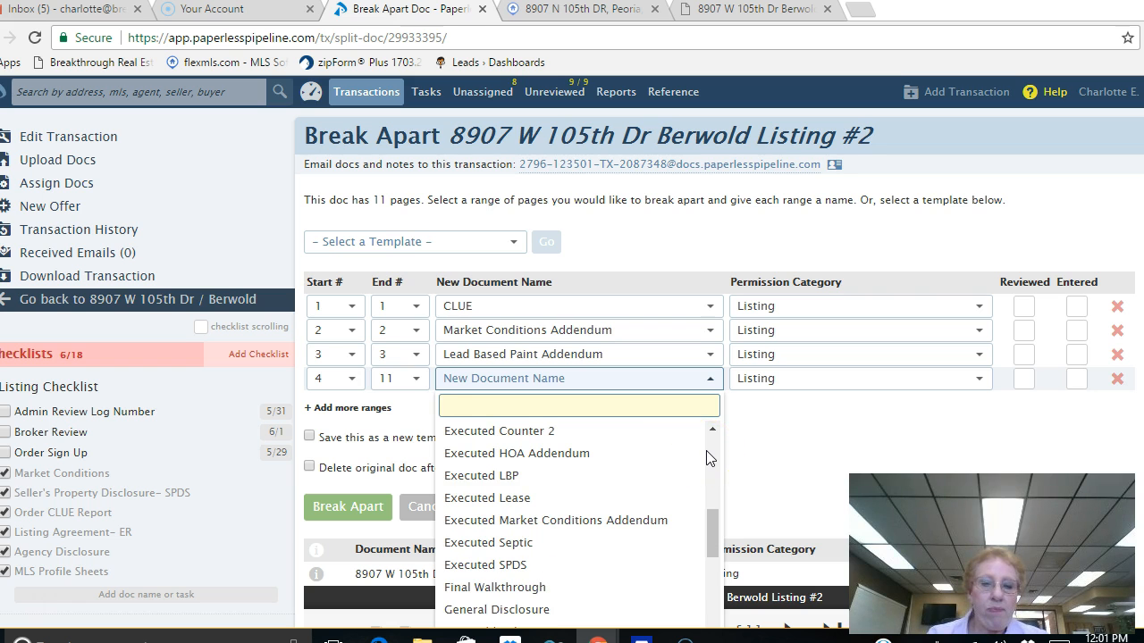
scroll(706, 458, "down", 1)
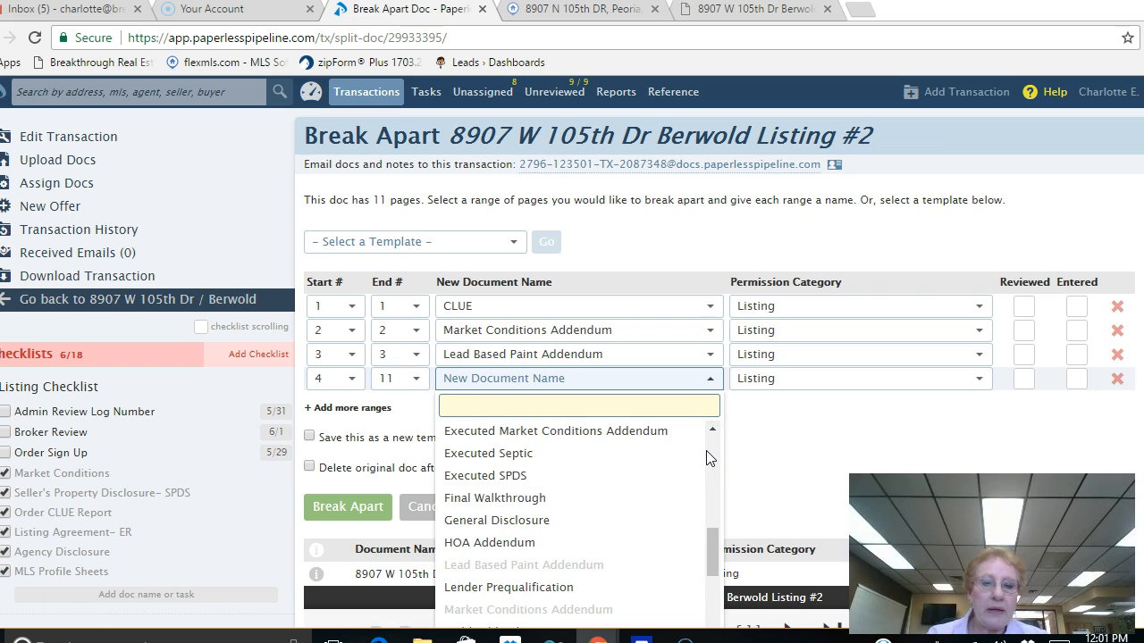
scroll(706, 456, "down", 3)
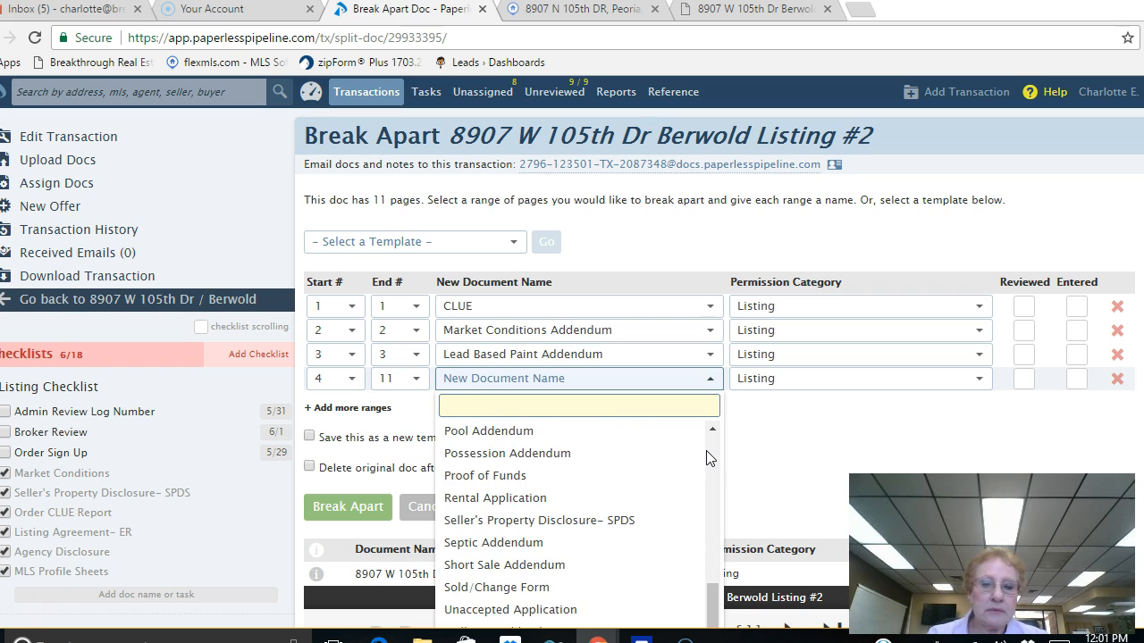
left_click(577, 531)
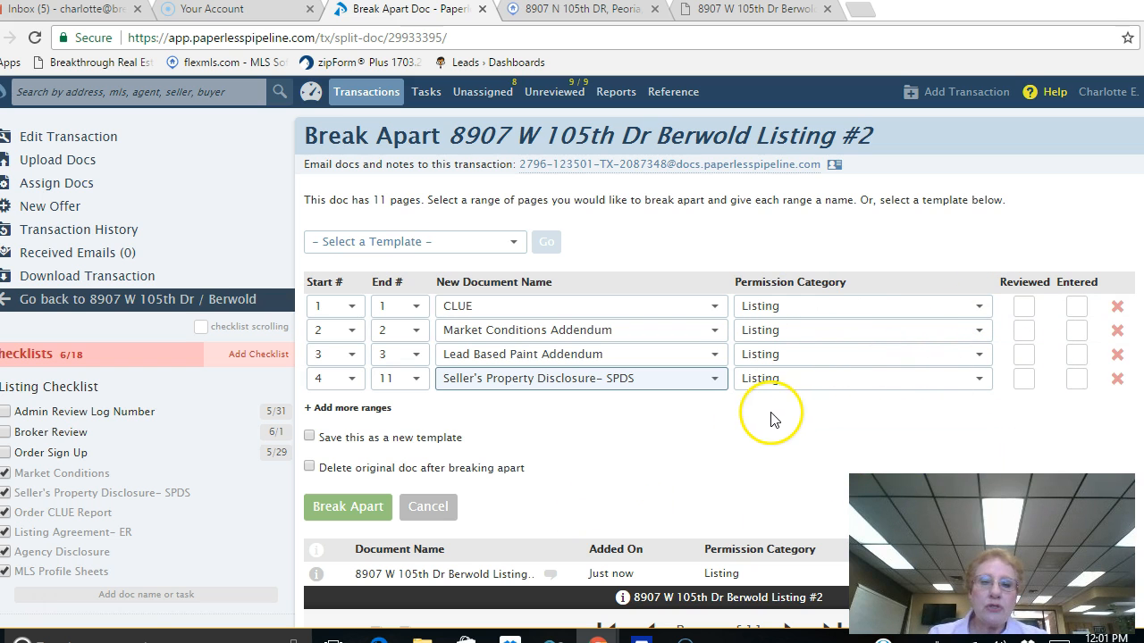
left_click(309, 468)
Step: Break Listing #2 into its four named documents and check them in the Listing Docs list
left_click(346, 506)
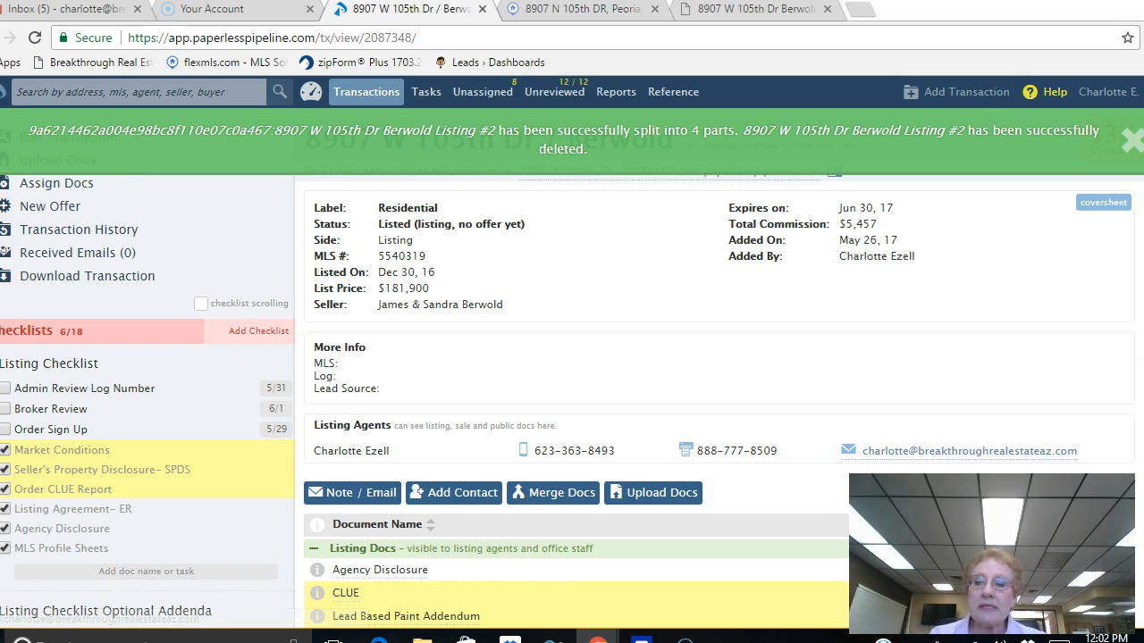
scroll(720, 402, "down", 2)
scroll(719, 402, "down", 2)
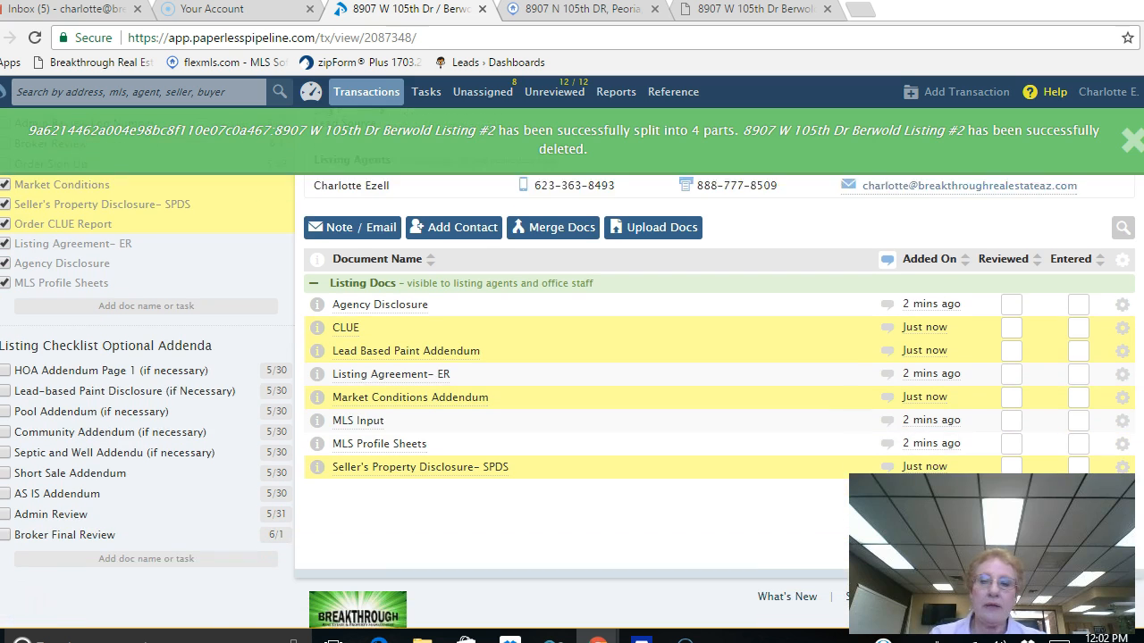
scroll(720, 402, "up", 4)
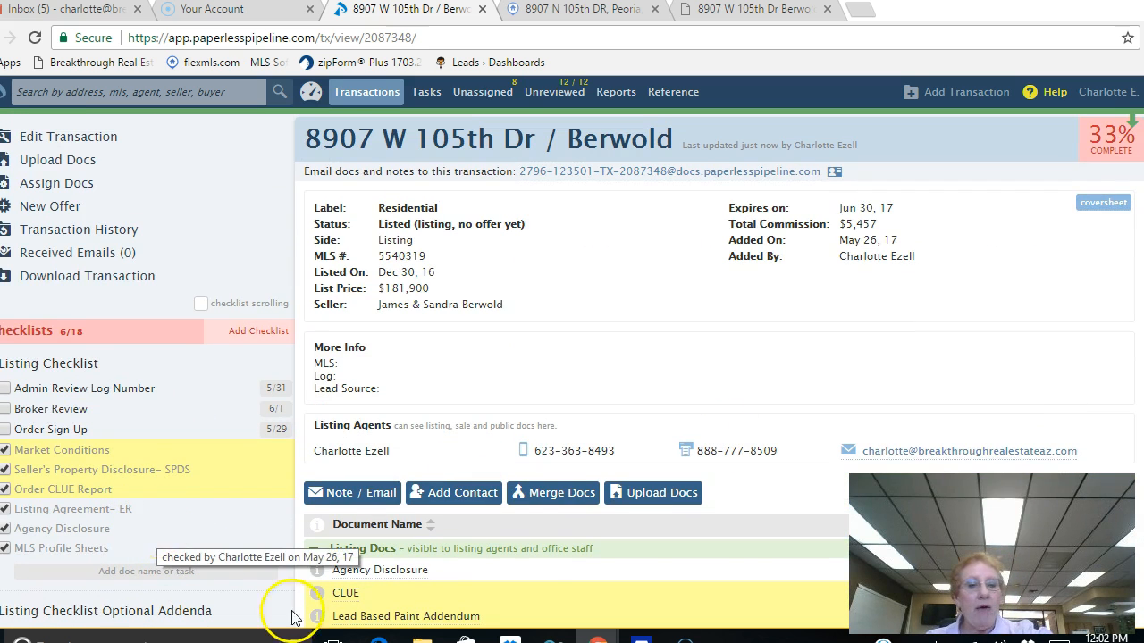
scroll(723, 519, "down", 4)
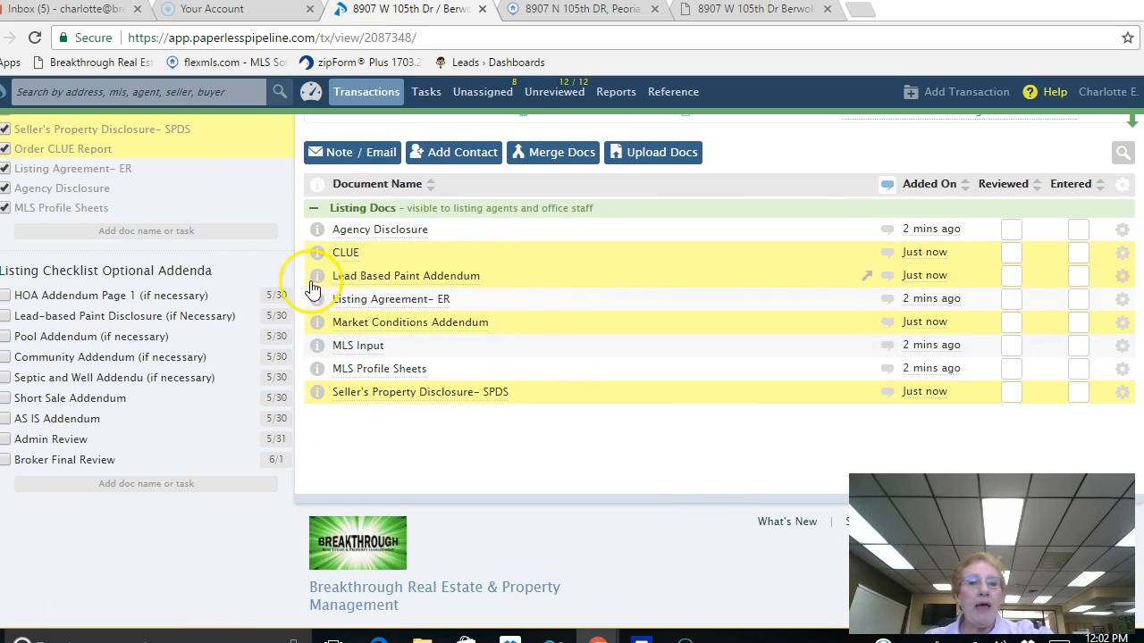
scroll(256, 206, "up", 3)
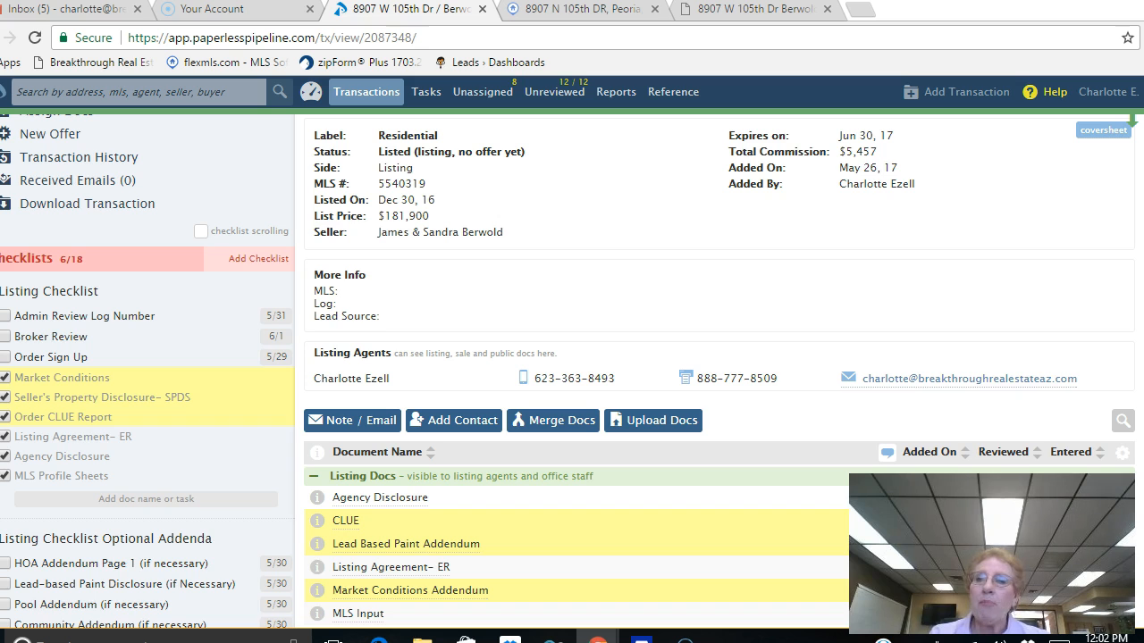
scroll(1112, 139, "up", 2)
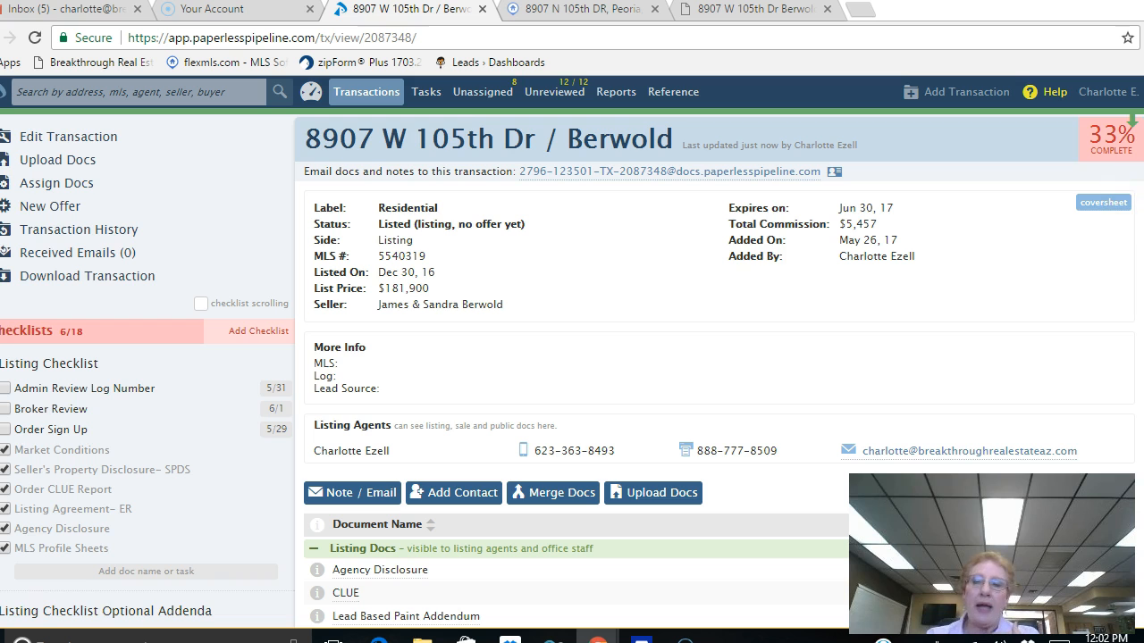
scroll(715, 358, "down", 4)
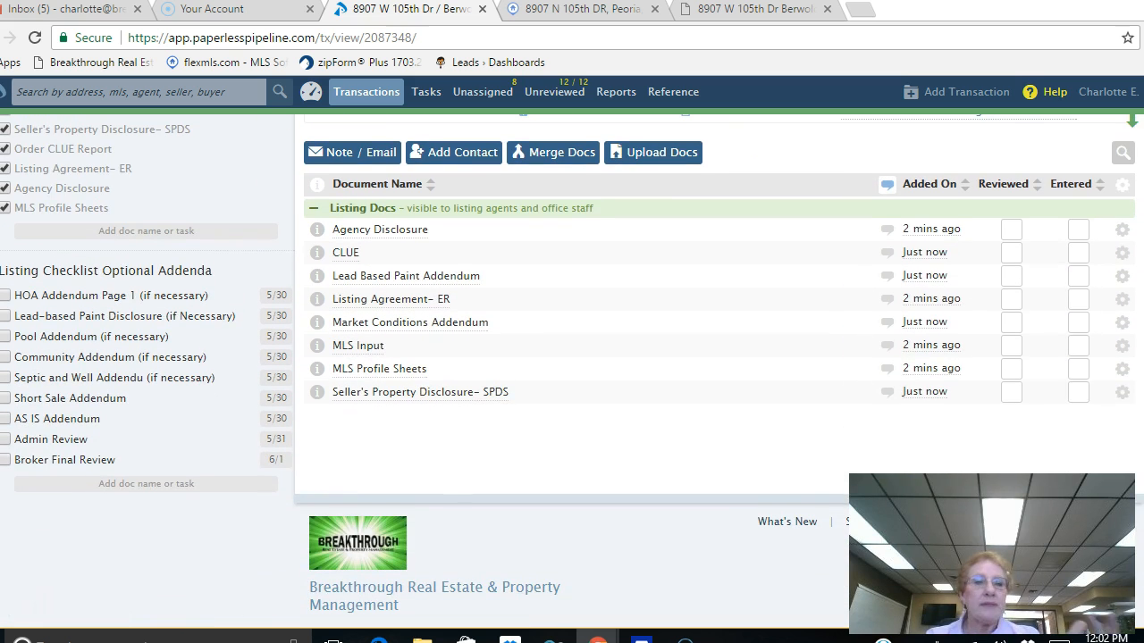
scroll(827, 387, "up", 4)
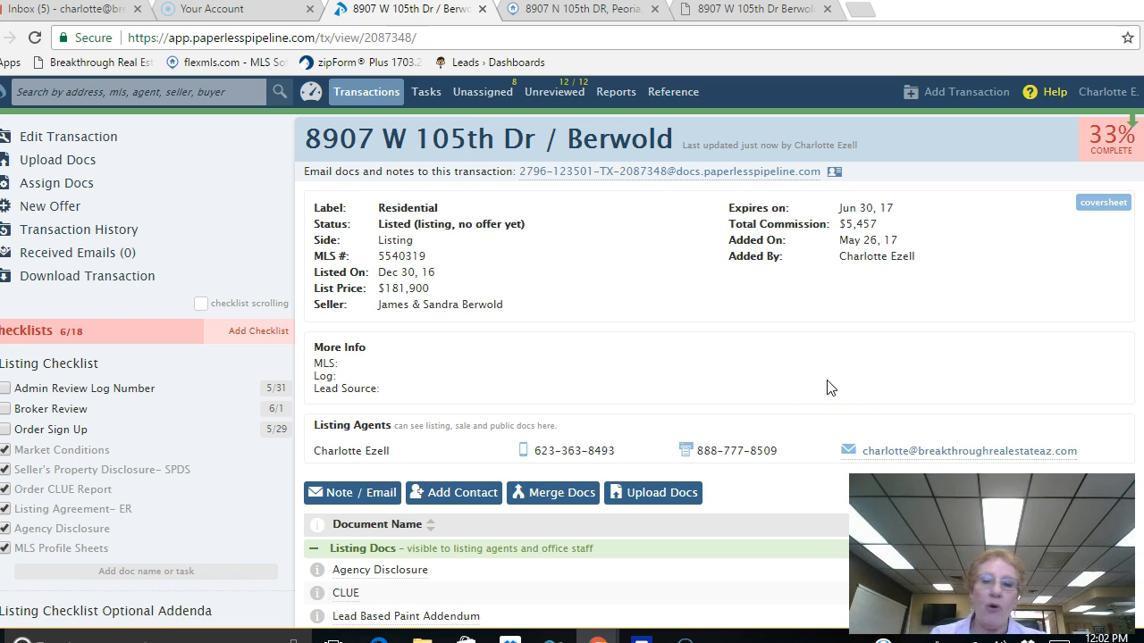
left_click(903, 362)
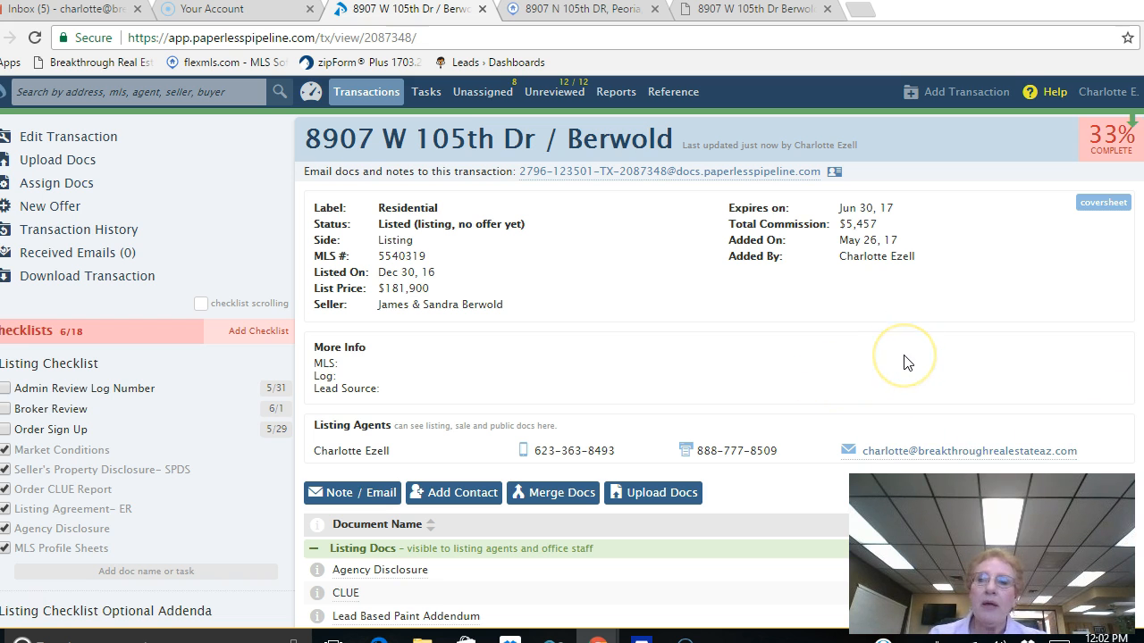
scroll(905, 362, "down", 4)
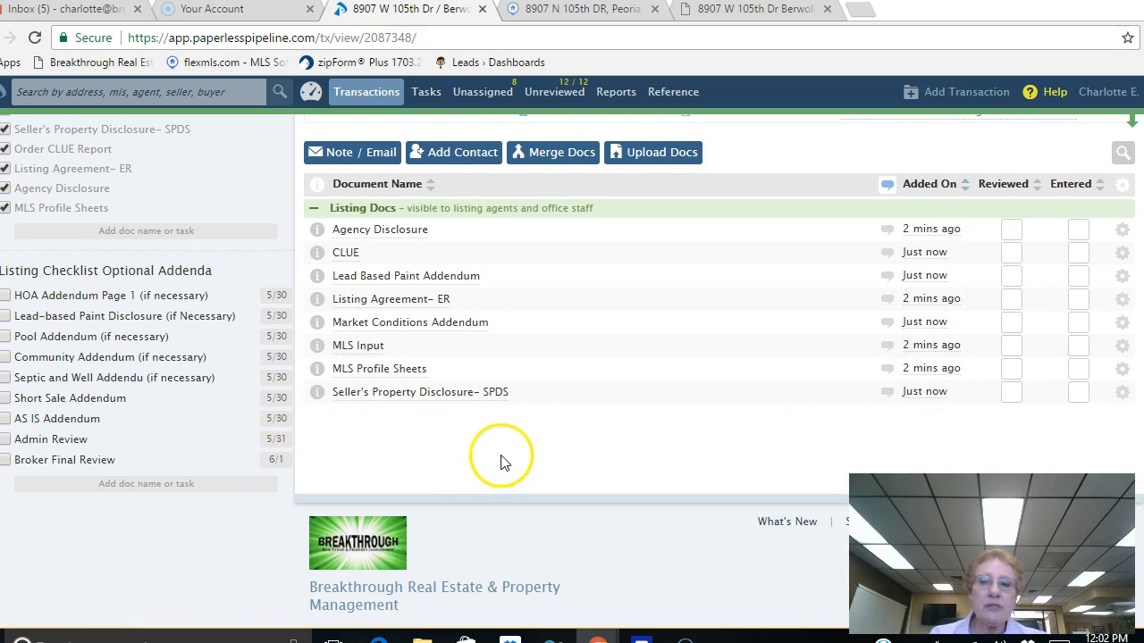
Step: Mark all eight Listing Docs, from Agency Disclosure to Seller's Property Disclosure- SPDS, as Reviewed
left_click(1011, 230)
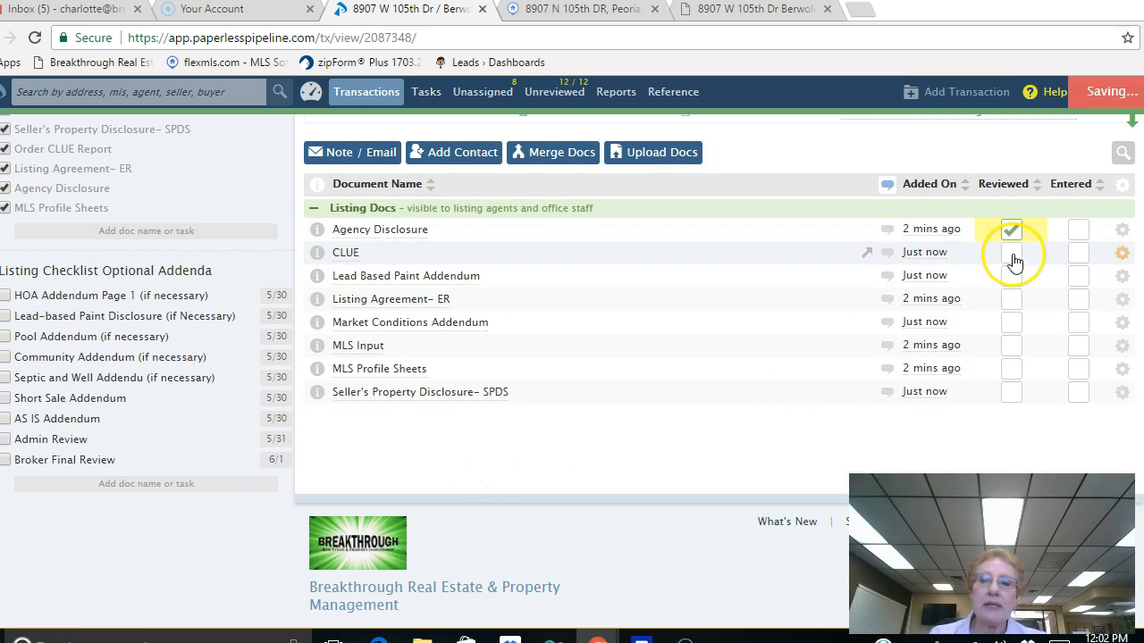
left_click(1012, 254)
left_click(1012, 276)
left_click(1011, 299)
left_click(1012, 324)
left_click(1011, 347)
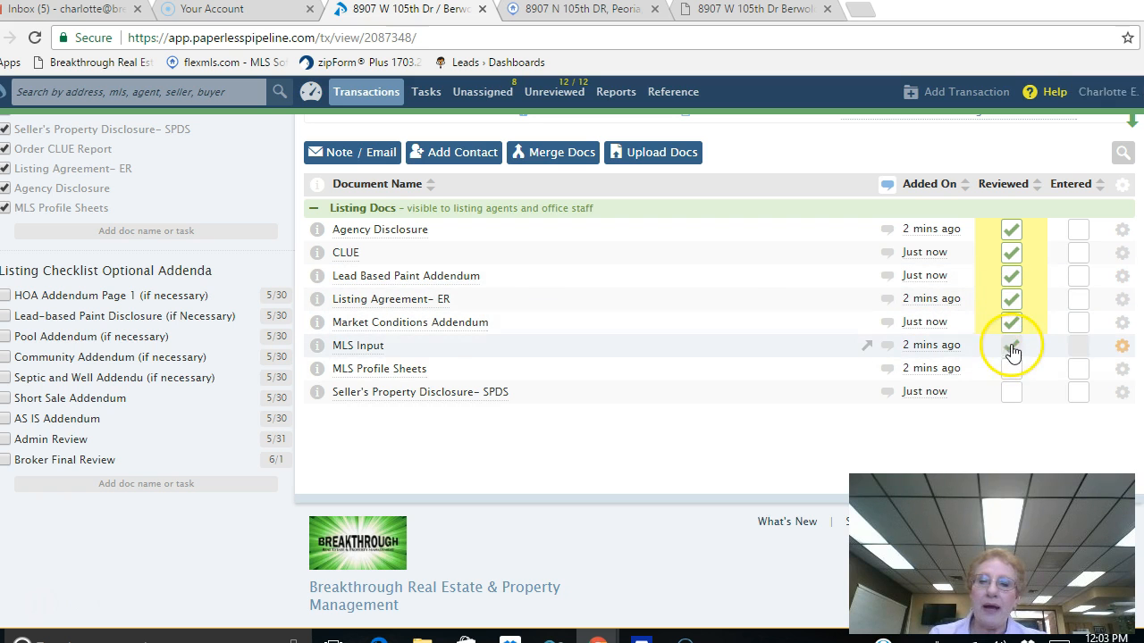
left_click(1011, 369)
left_click(1012, 393)
Step: Mark all eight Listing Docs as Entered
left_click(1079, 232)
left_click(1079, 254)
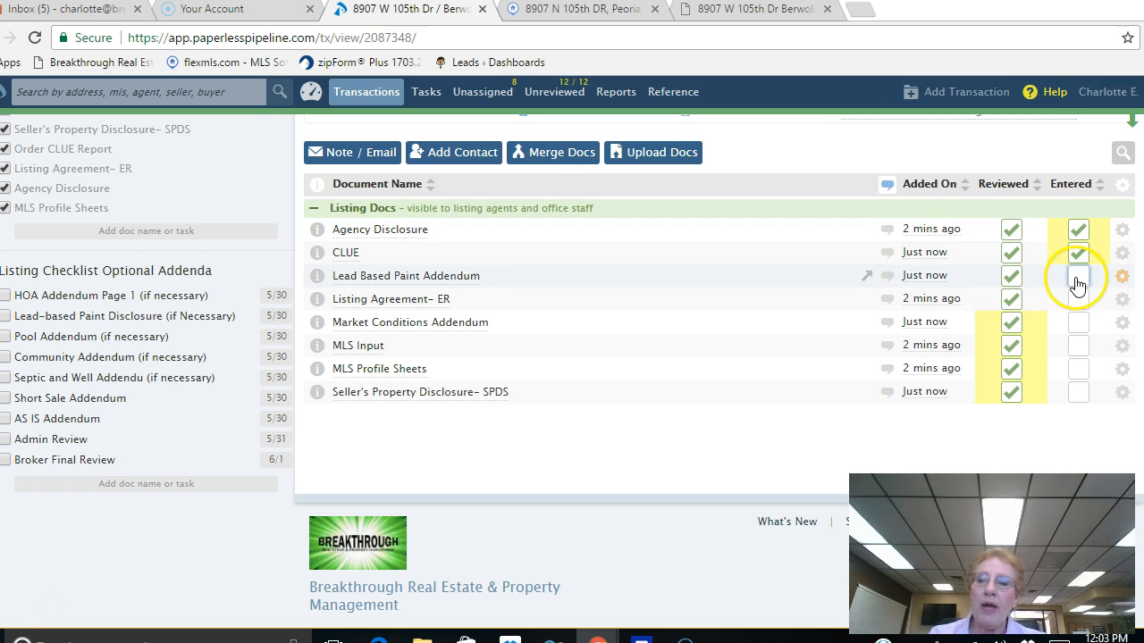
left_click(1078, 281)
left_click(1078, 300)
left_click(1078, 323)
left_click(1079, 345)
left_click(1078, 369)
left_click(1079, 392)
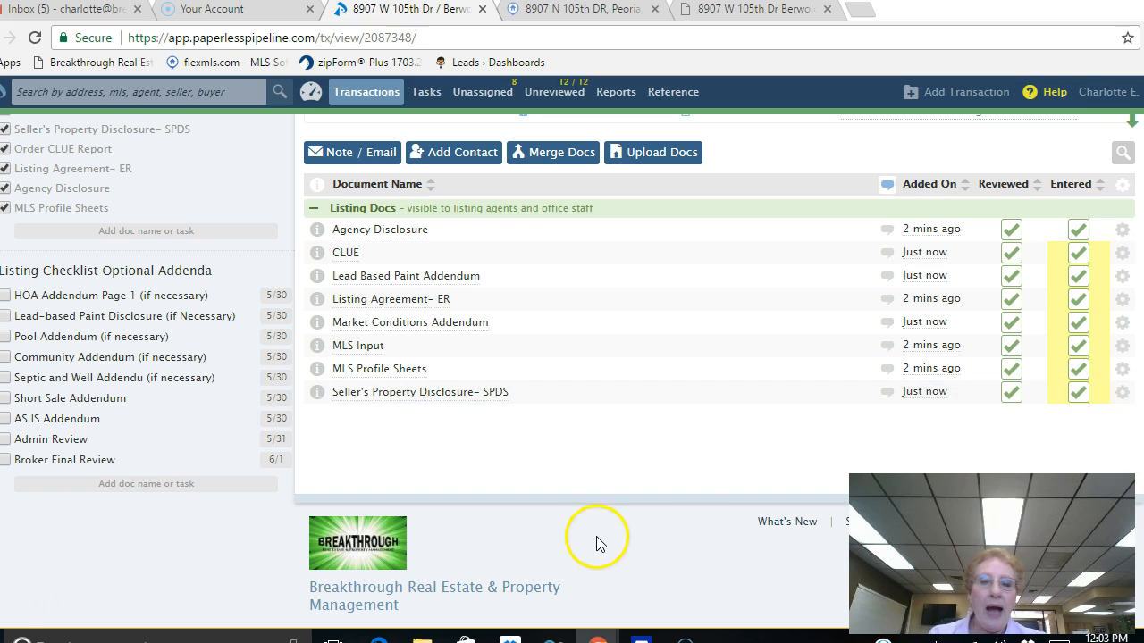